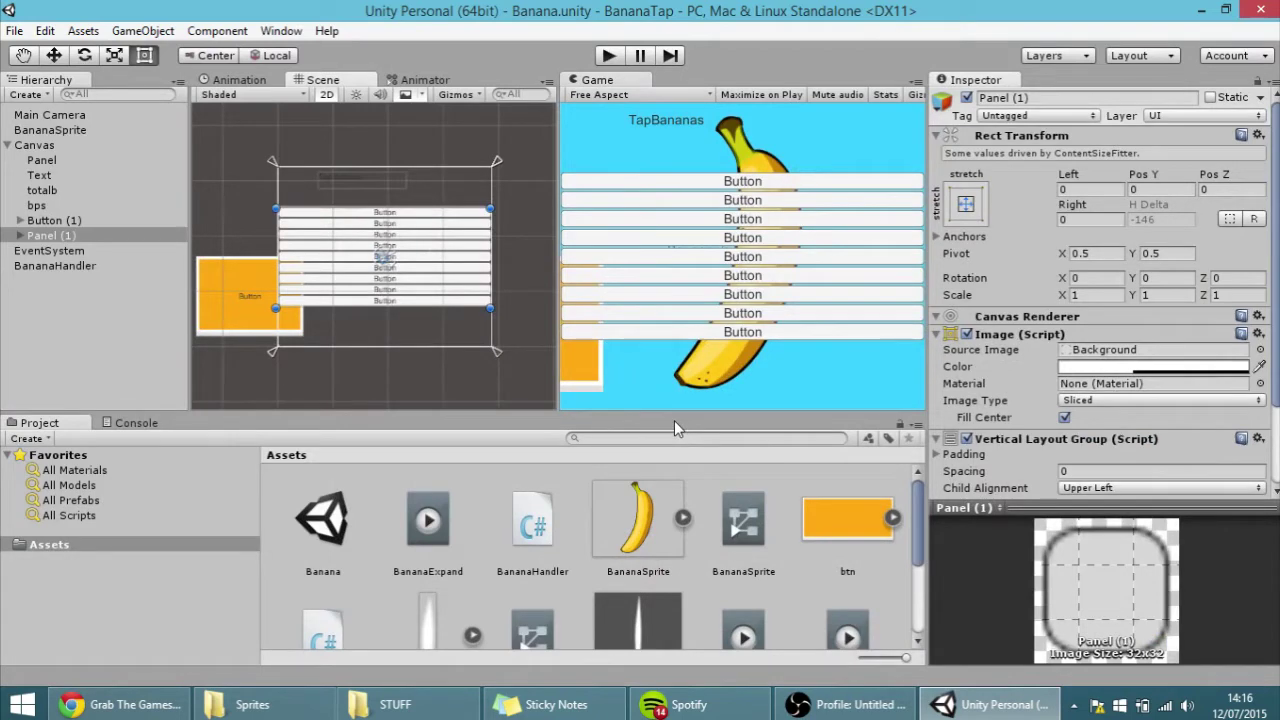
# - Add a new UI panel under the Canvas and name it Shop
pyautogui.click(82, 251)
pyautogui.click(70, 237)
pyautogui.rightClick(44, 146)
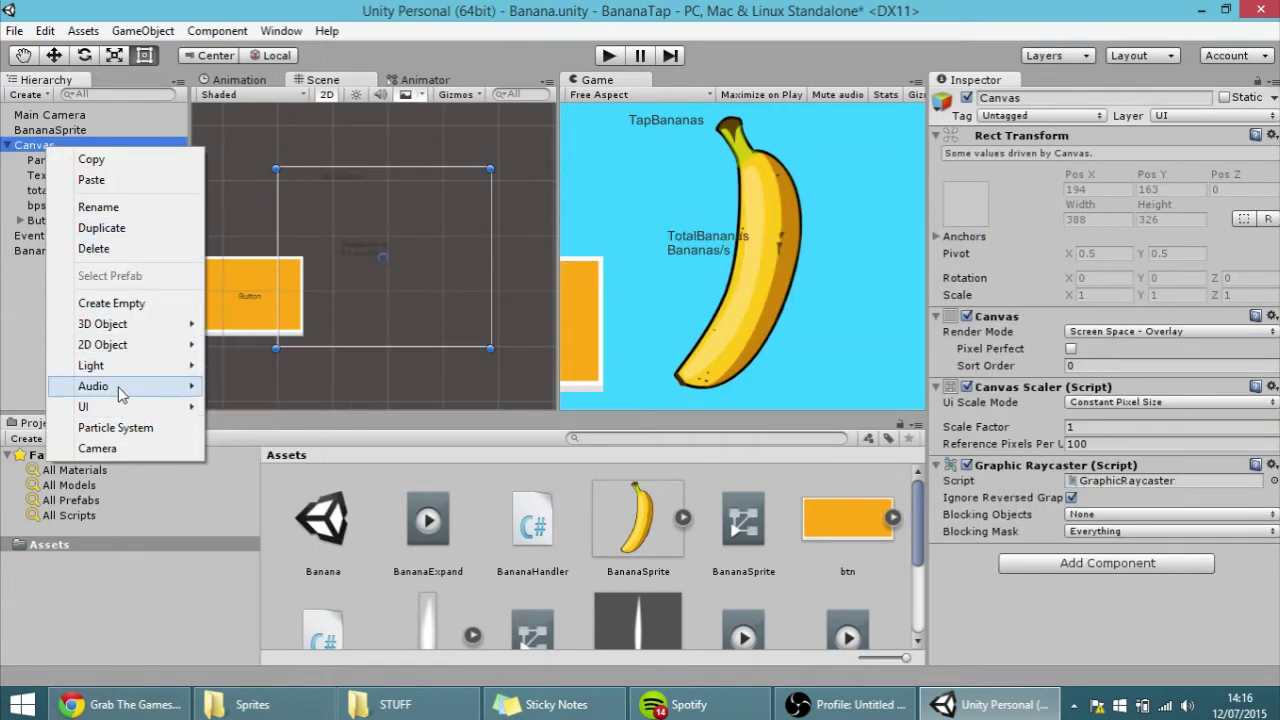
pyautogui.moveTo(122, 408)
pyautogui.click(246, 408)
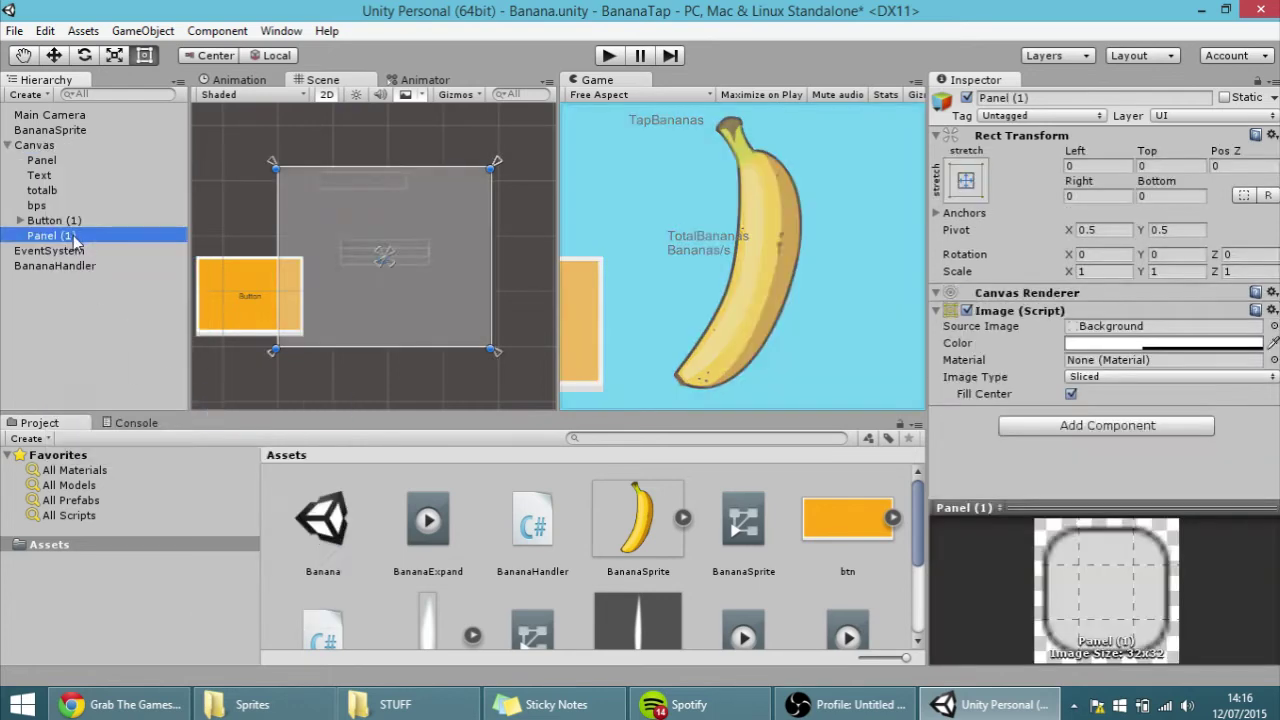
pyautogui.write('Sh')
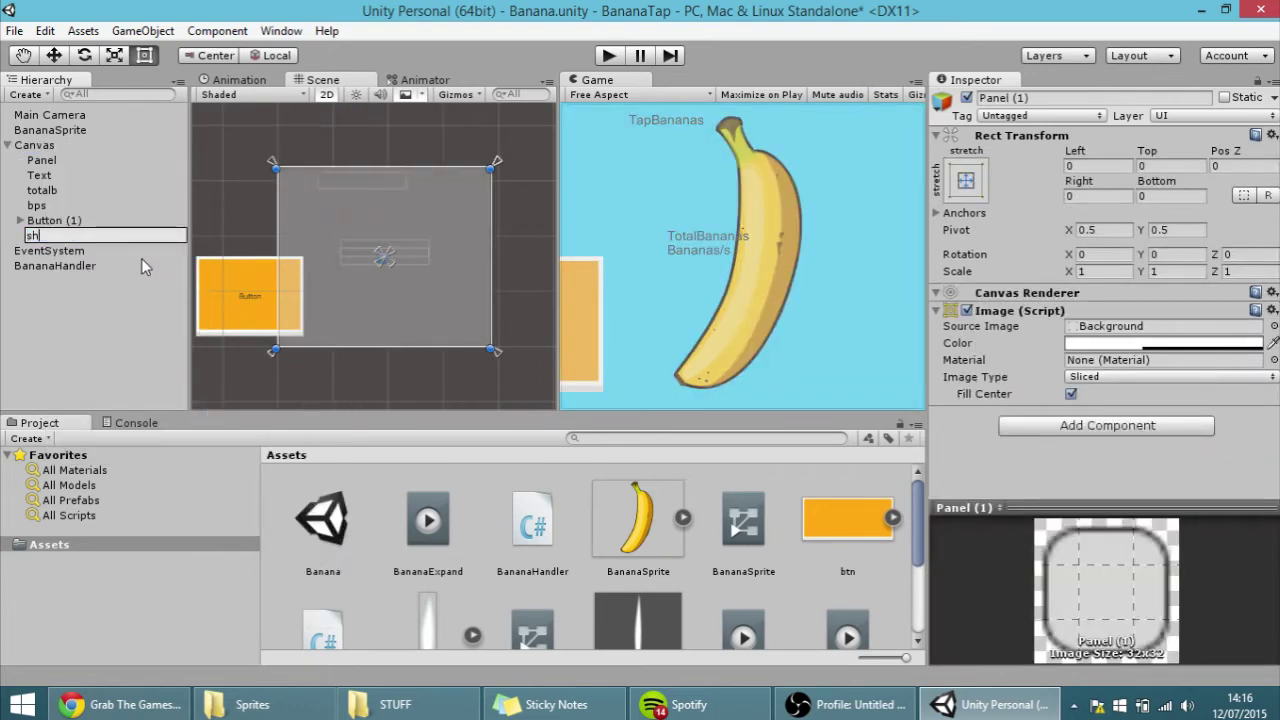
pyautogui.write('op')
pyautogui.press('Return')
# - Inset the Shop panel's edges to Left 32.5, Top 30, Right 24.5, Bottom 18.8
pyautogui.scroll(1, 391, 230)
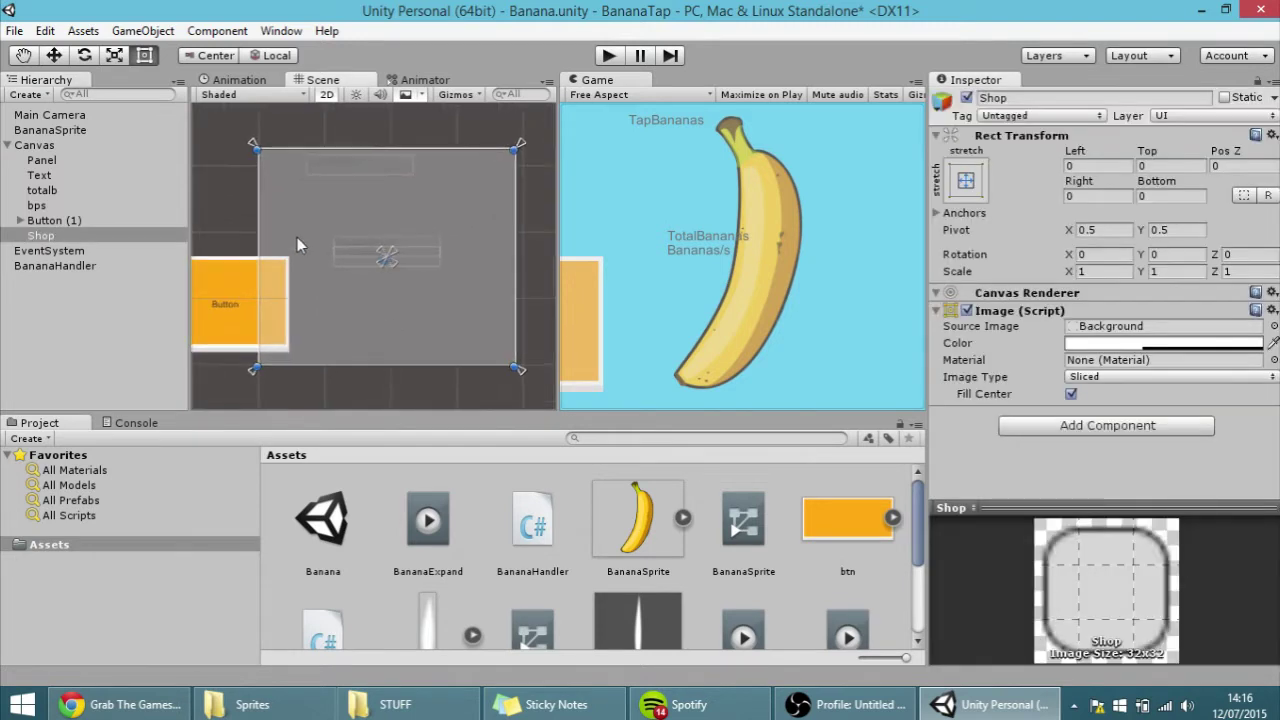
pyautogui.moveTo(259, 244); pyautogui.dragTo(281, 242)
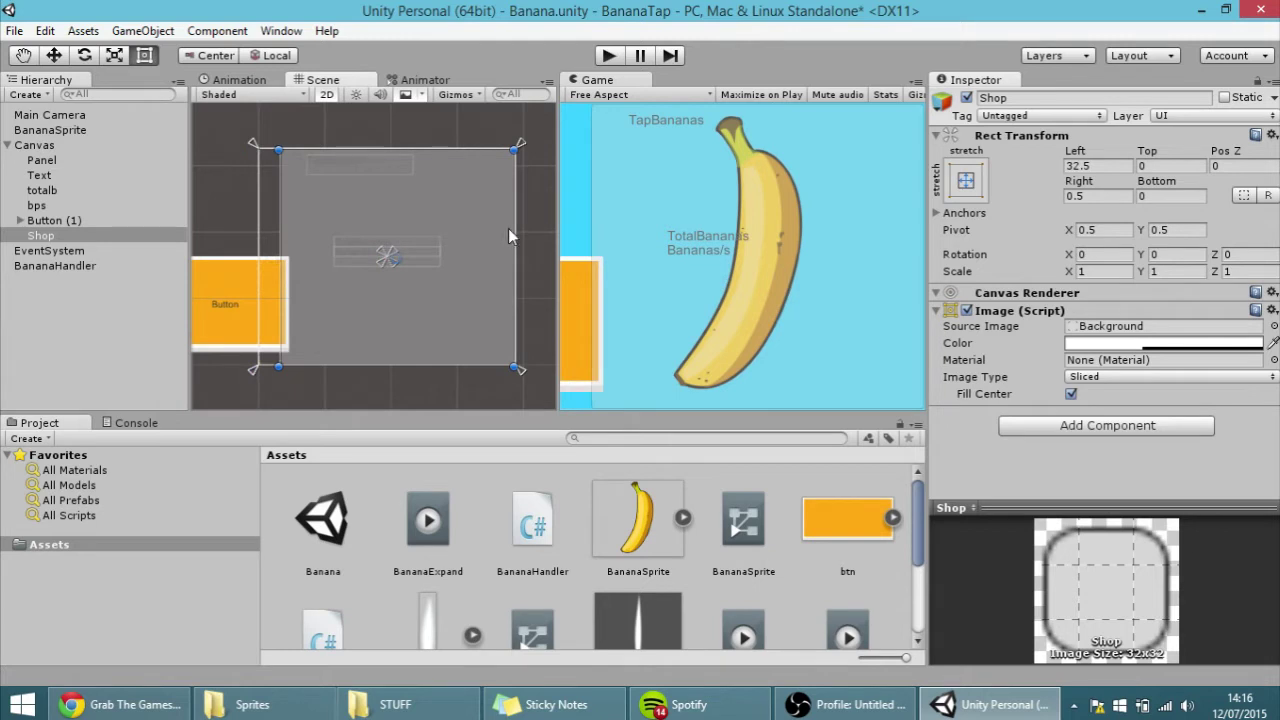
pyautogui.moveTo(513, 236); pyautogui.dragTo(497, 236)
pyautogui.moveTo(403, 152); pyautogui.dragTo(403, 173)
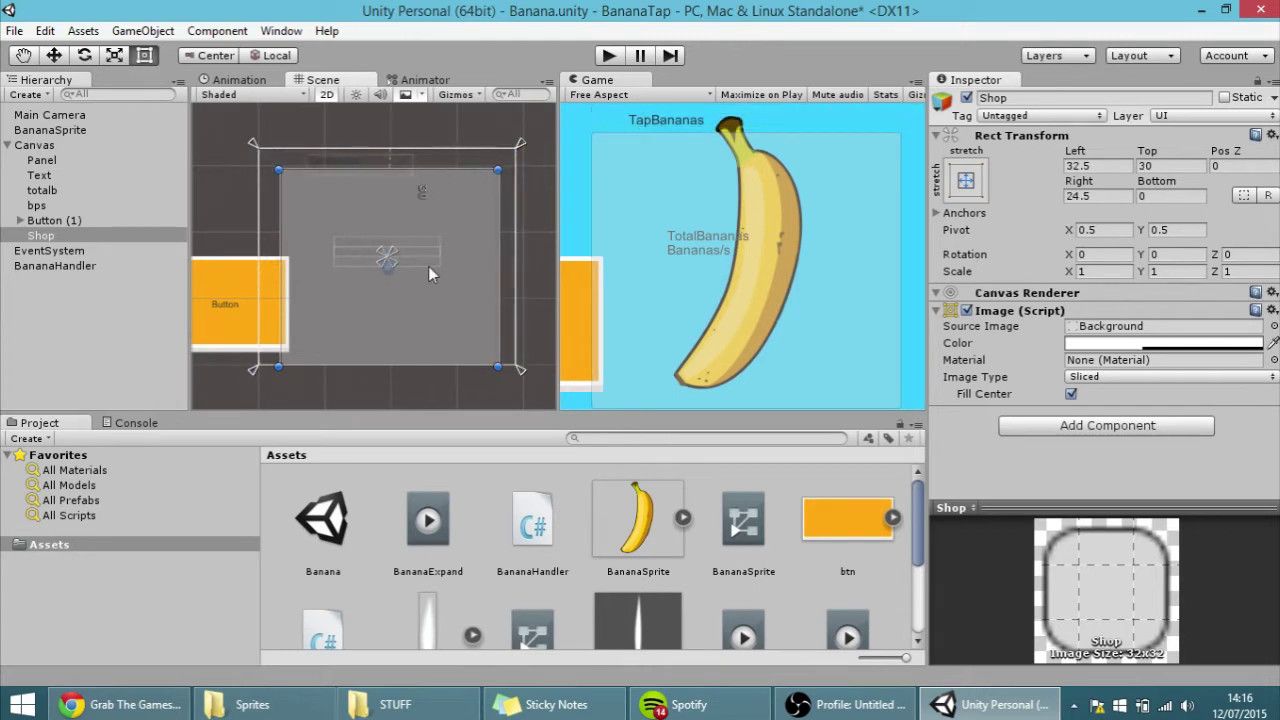
pyautogui.moveTo(433, 364); pyautogui.dragTo(433, 352)
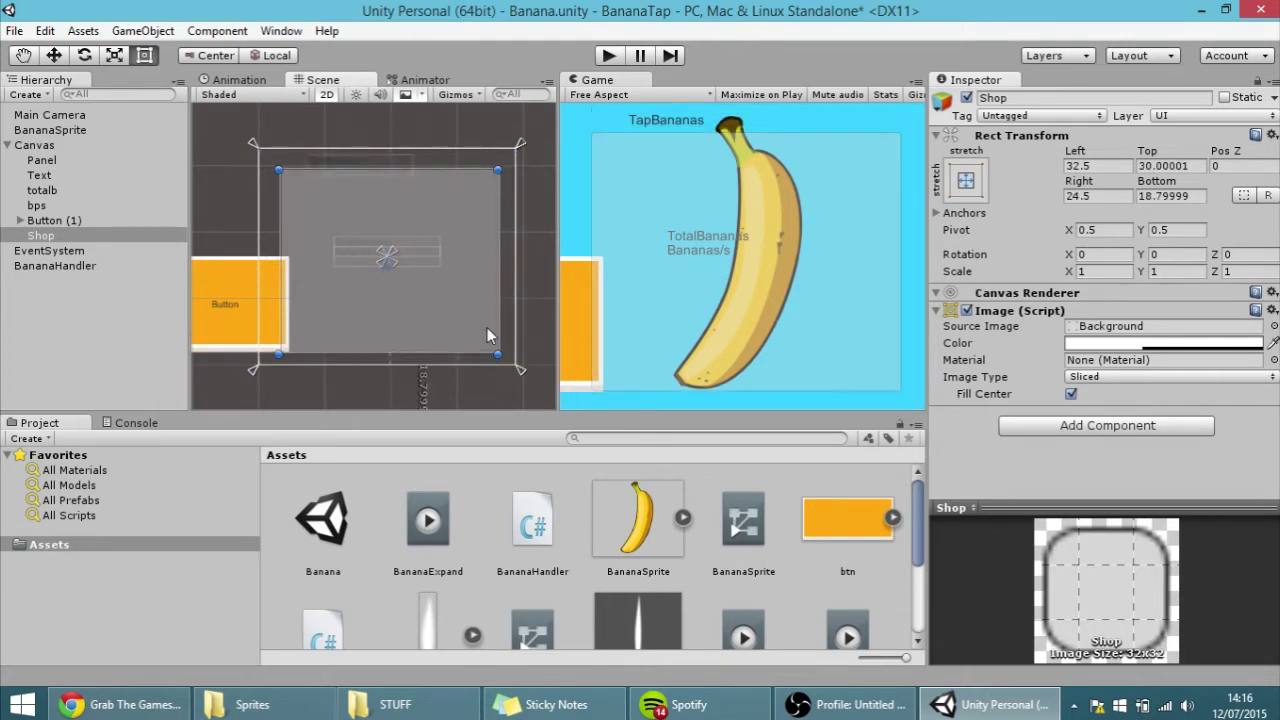
# - Add a Vertical Layout Group to Shop with Child Force Expand Height unticked
pyautogui.click(1038, 422)
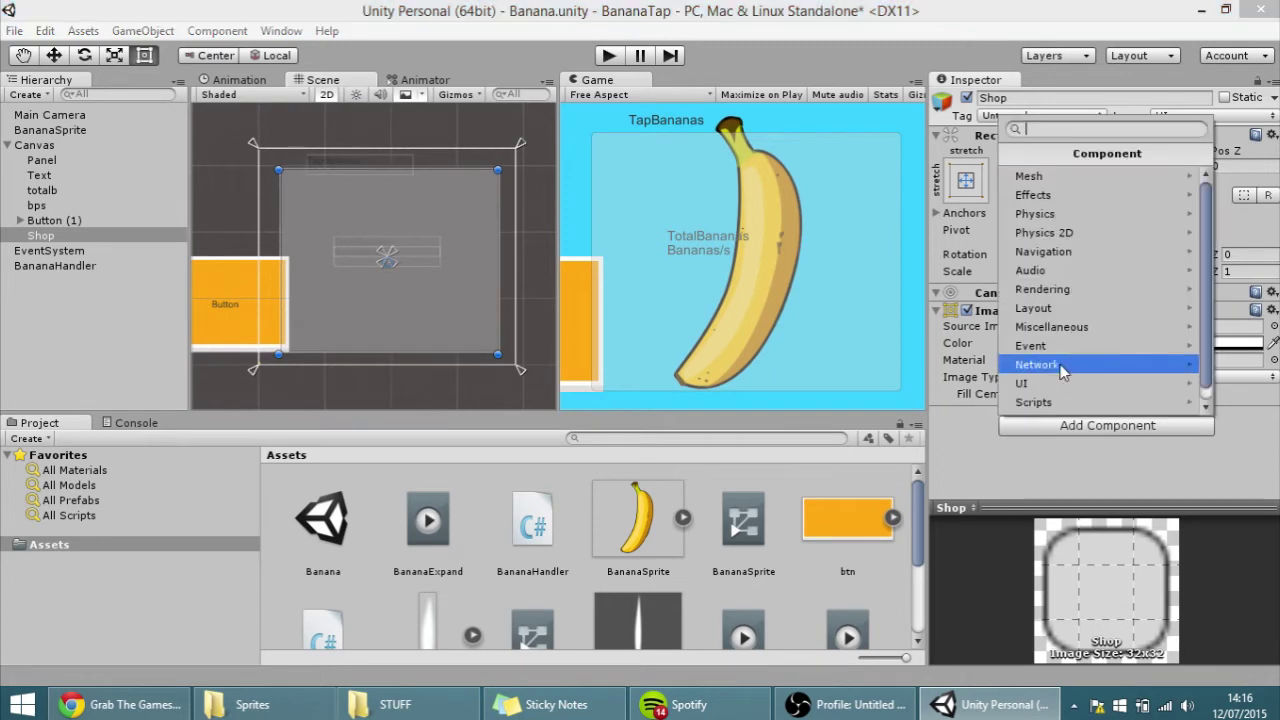
pyautogui.scroll(-1, 1050, 365)
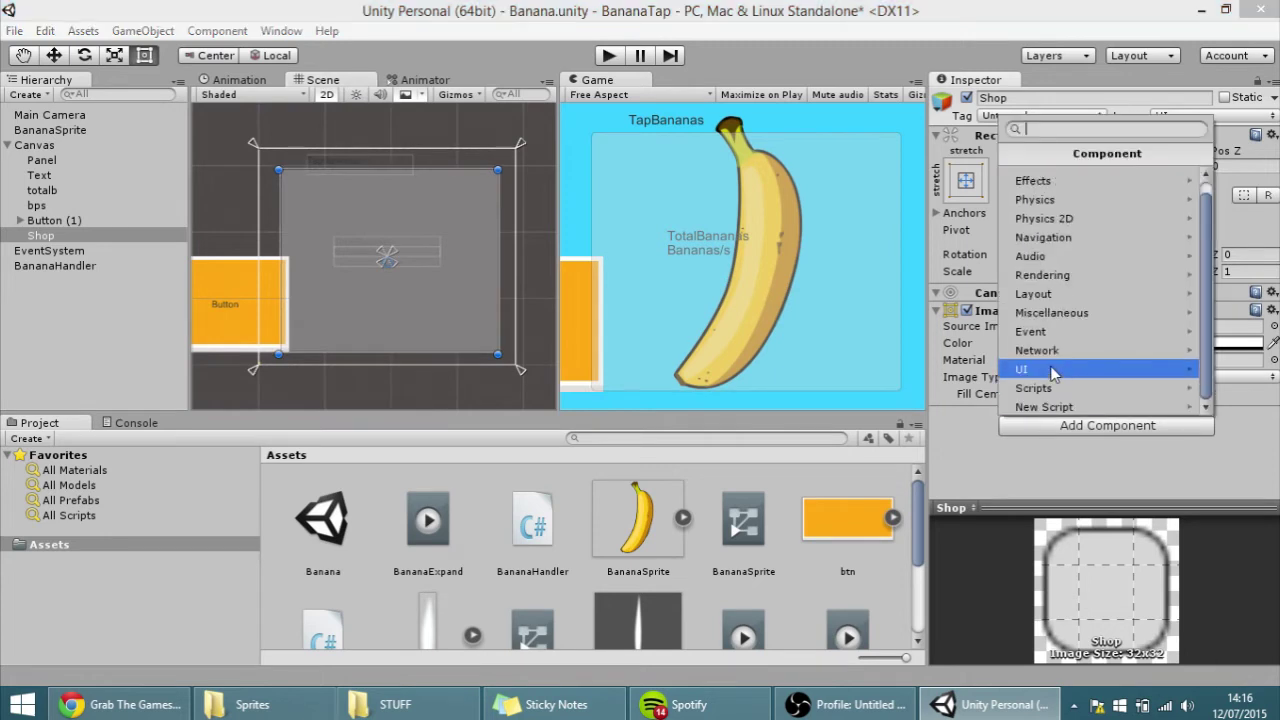
pyautogui.click(1037, 296)
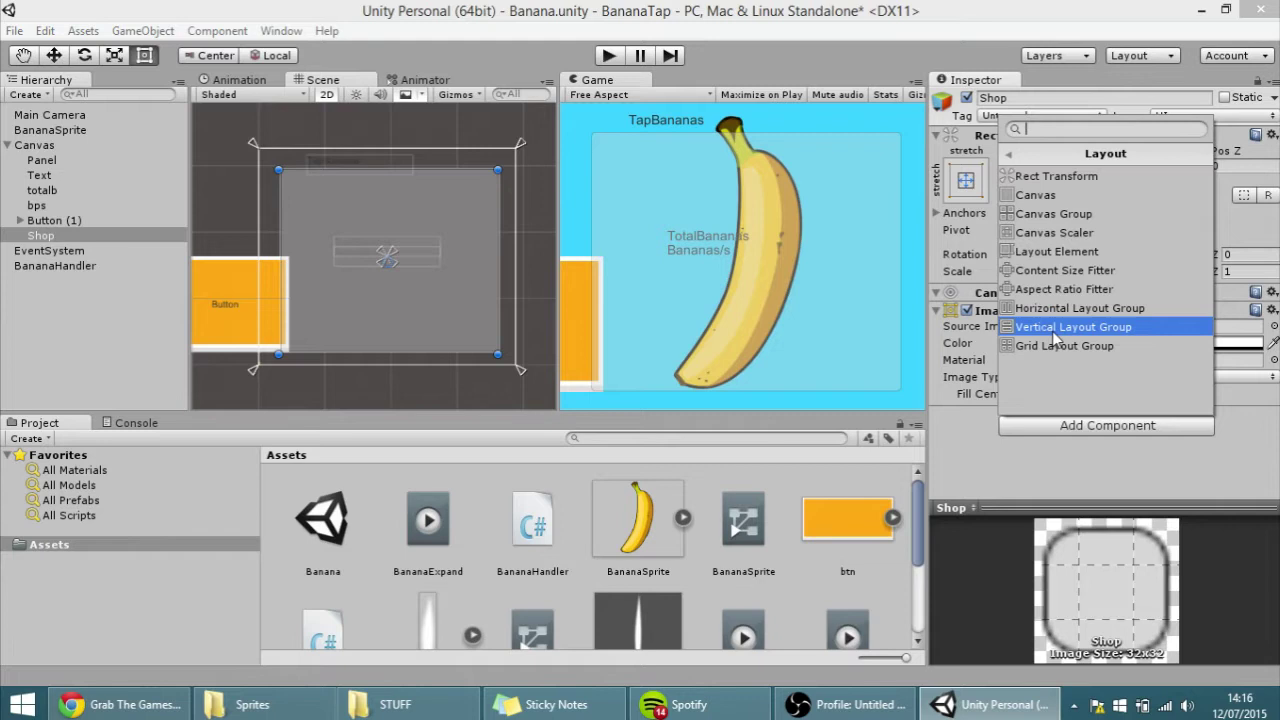
pyautogui.click(1055, 330)
pyautogui.scroll(-1, 1070, 414)
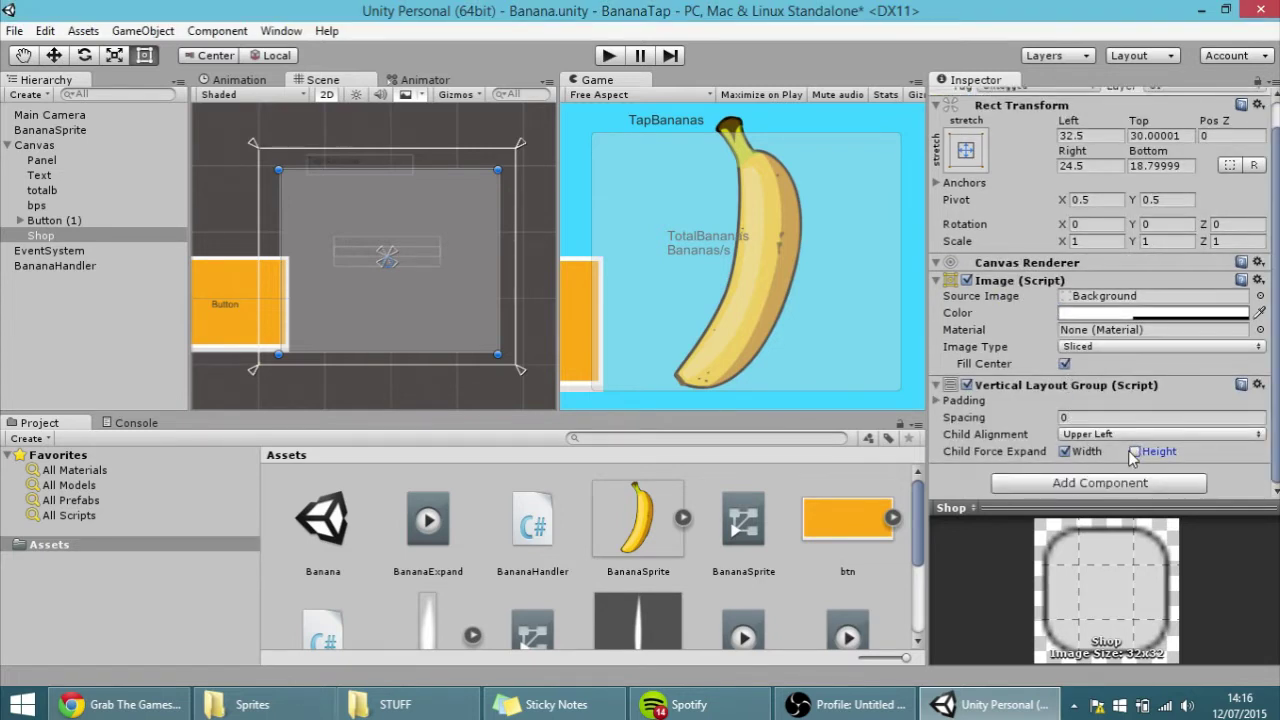
pyautogui.click(1136, 452)
# - Add a Content Size Fitter to Shop with Vertical Fit set to Preferred Size
pyautogui.click(1098, 484)
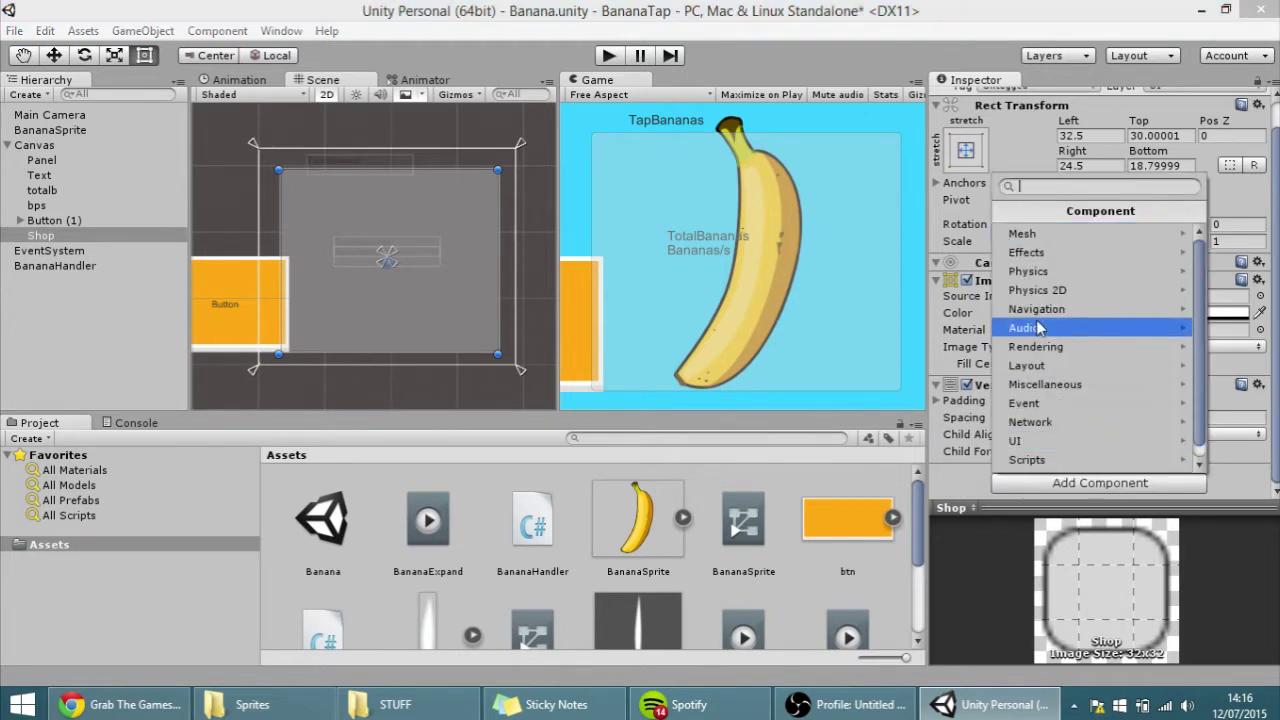
pyautogui.click(1090, 364)
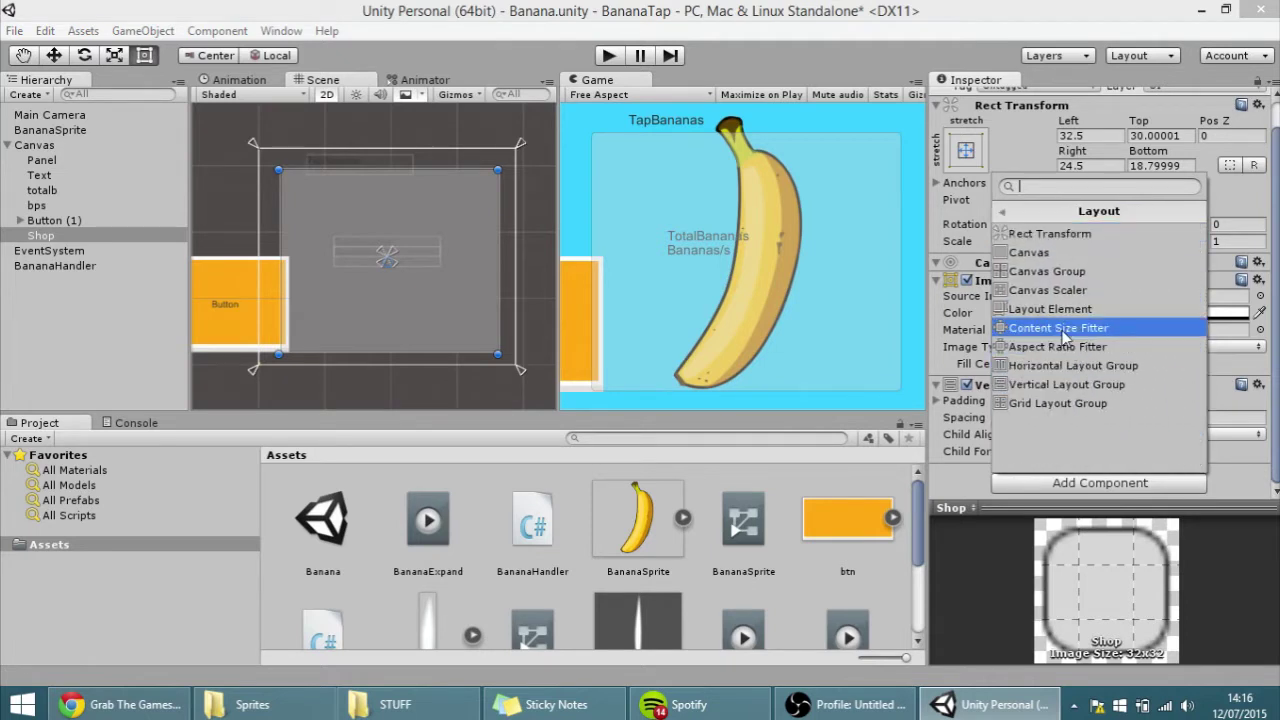
pyautogui.click(1063, 337)
pyautogui.scroll(-1, 1085, 390)
pyautogui.click(1085, 452)
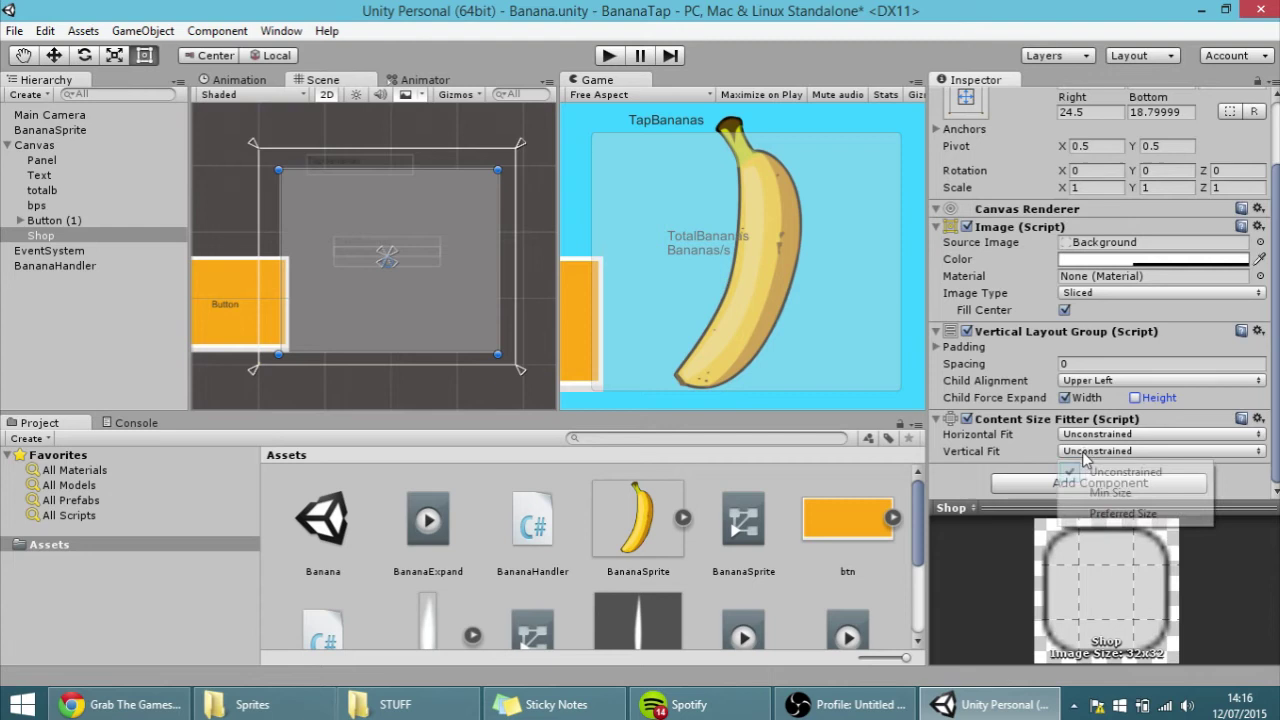
pyautogui.click(1112, 514)
pyautogui.click(40, 237)
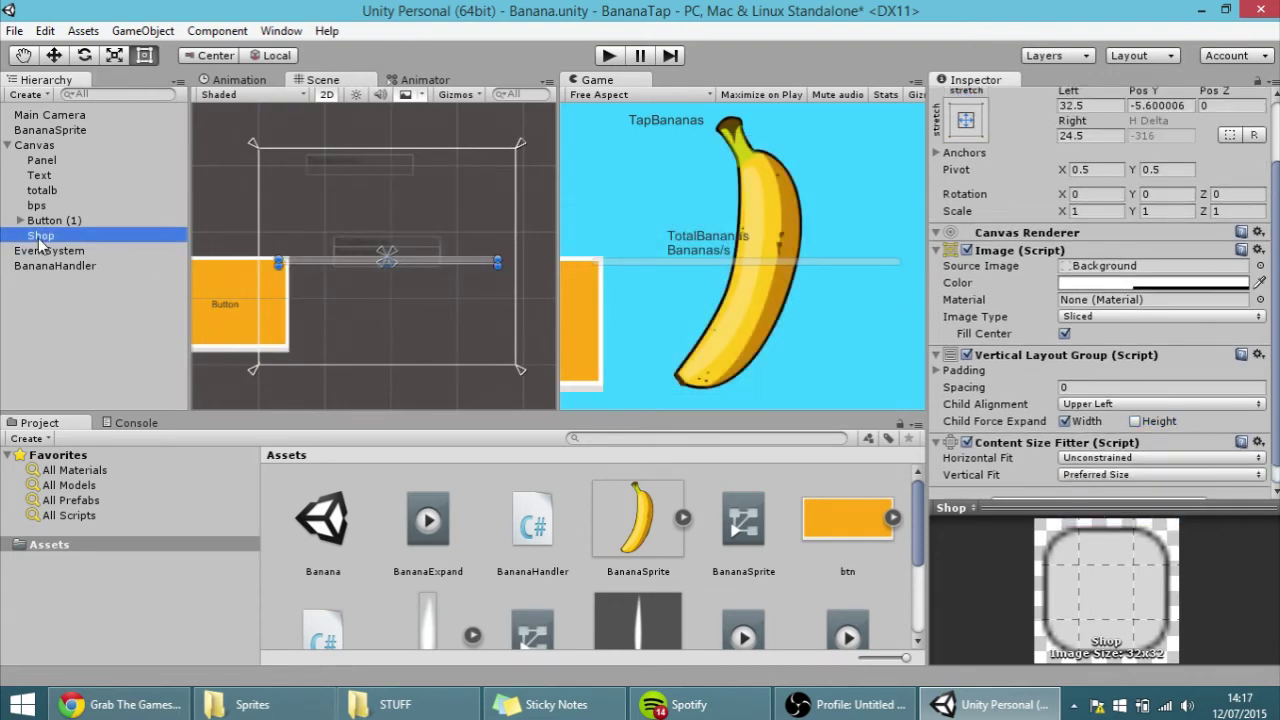
# - Create a UI Button inside the Shop panel
pyautogui.rightClick(40, 240)
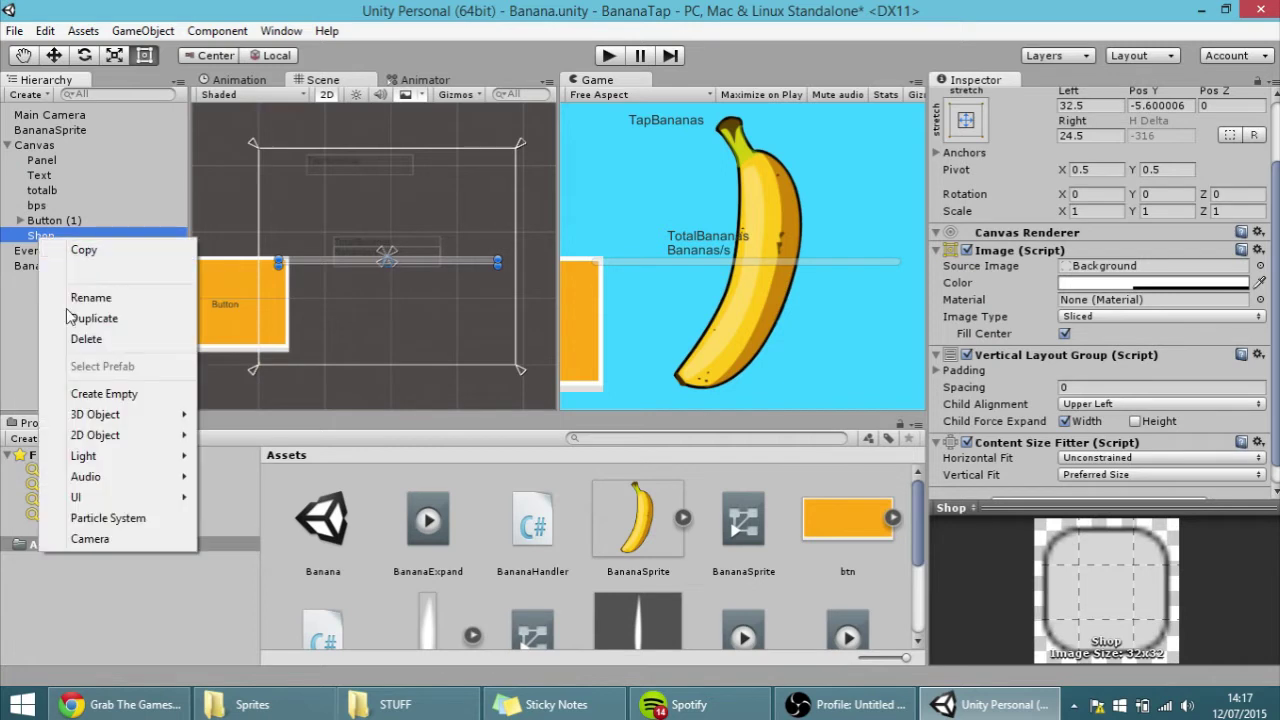
pyautogui.moveTo(150, 497)
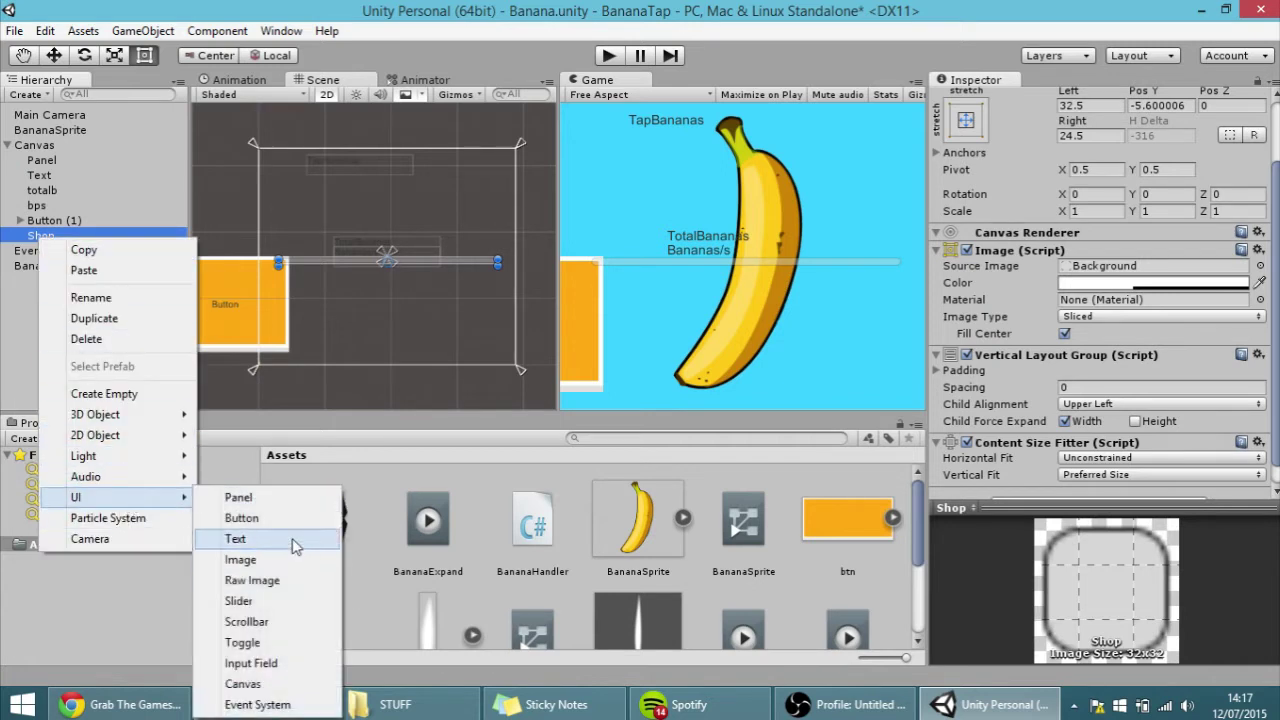
pyautogui.click(288, 522)
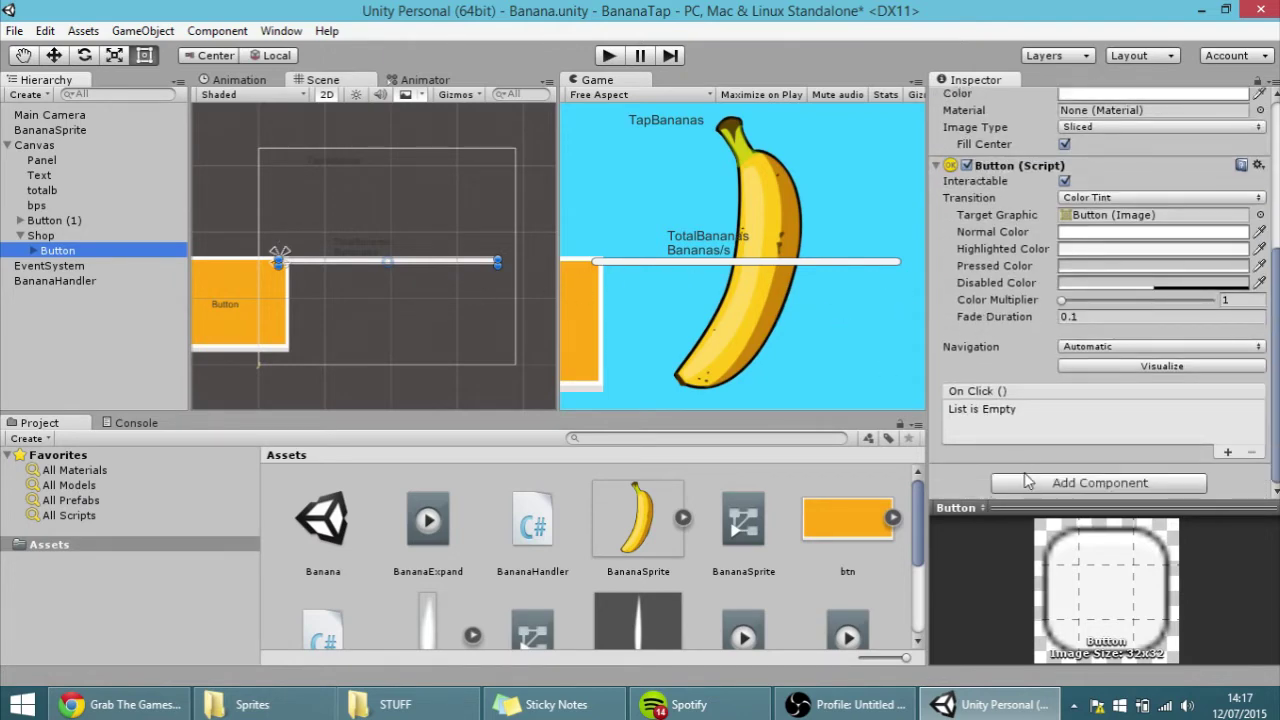
# - Give the button a Layout Element with Preferred Height enabled and set to 80
pyautogui.click(1030, 483)
pyautogui.click(1040, 364)
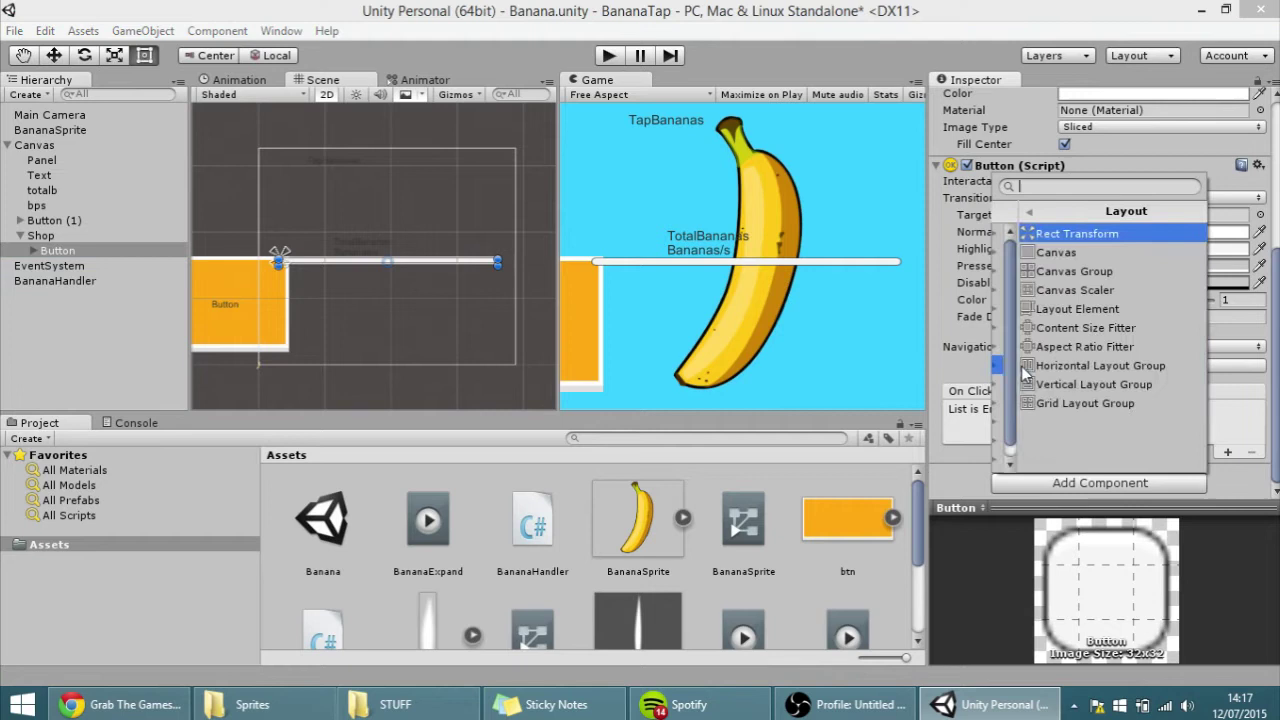
pyautogui.click(1045, 310)
pyautogui.scroll(-3, 1082, 338)
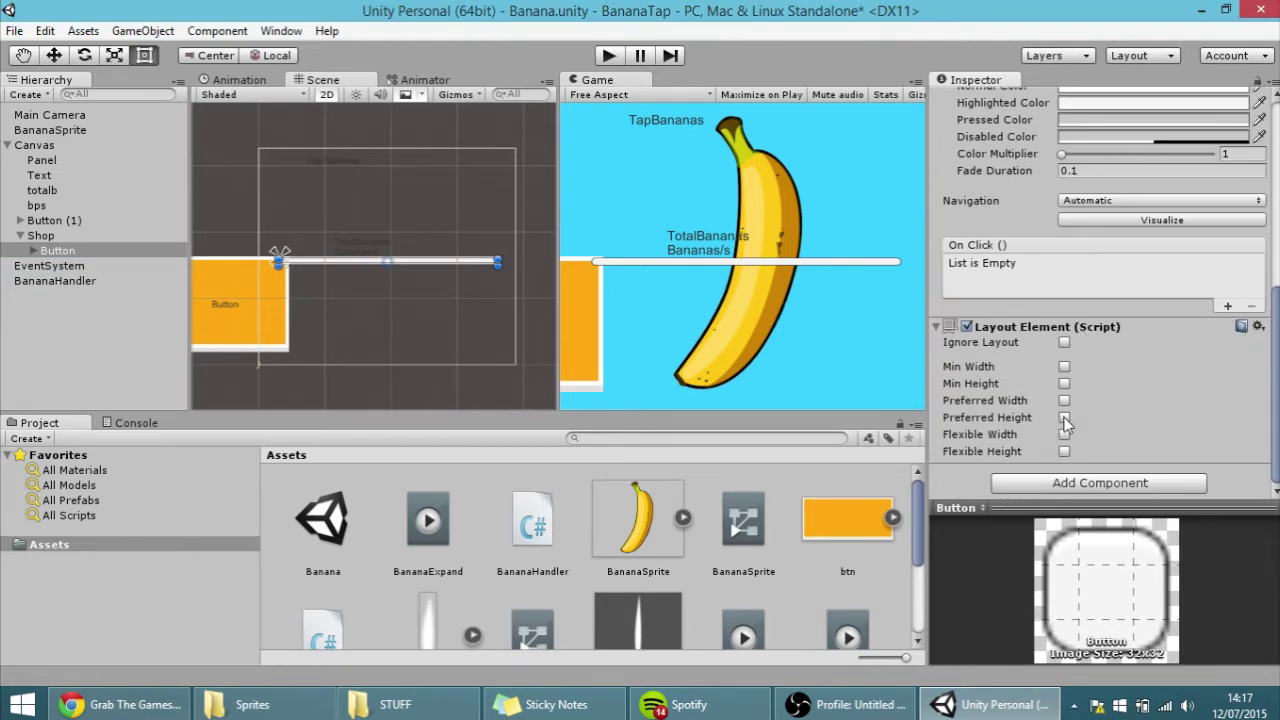
pyautogui.click(1065, 418)
pyautogui.click(1088, 418)
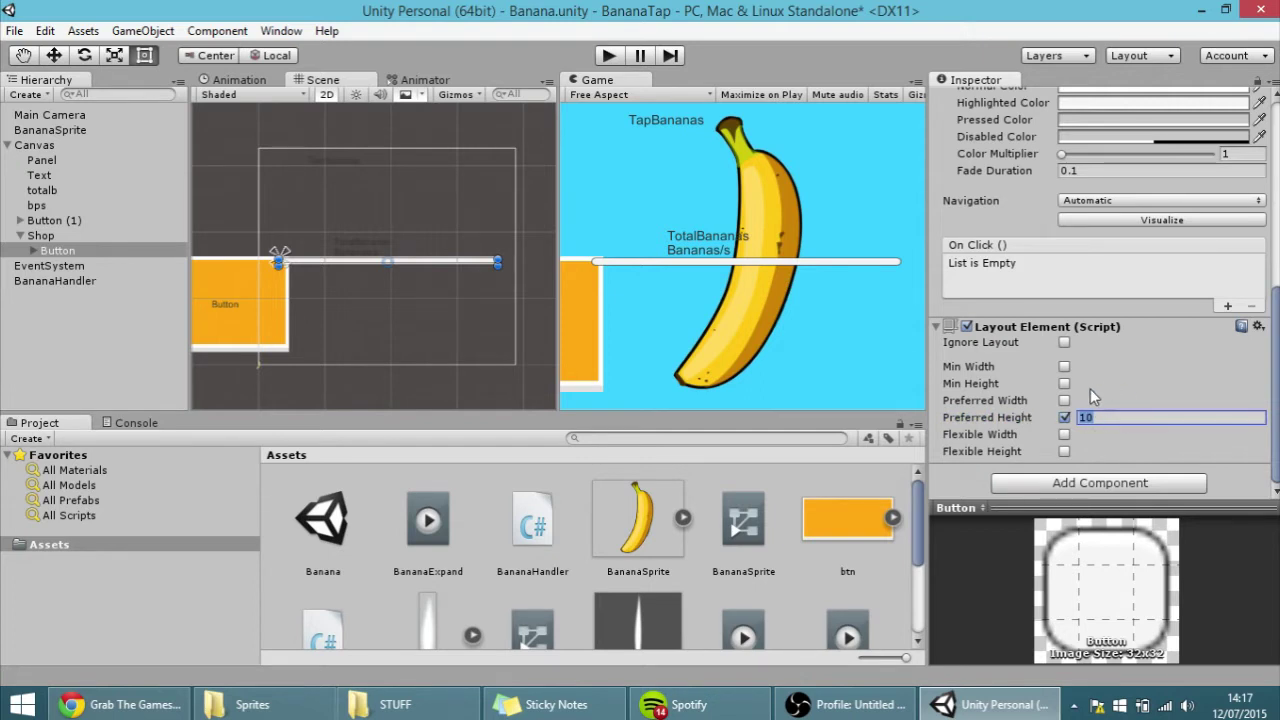
pyautogui.write('80')
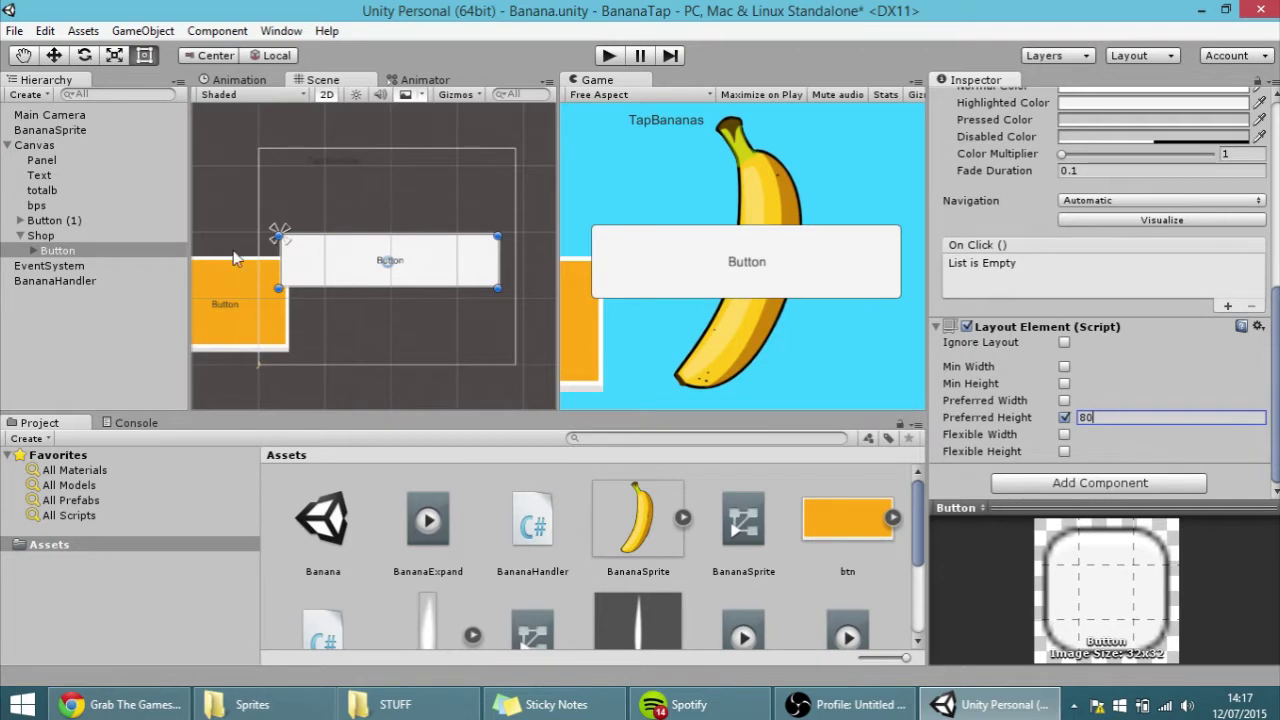
pyautogui.scroll(2, 376, 250)
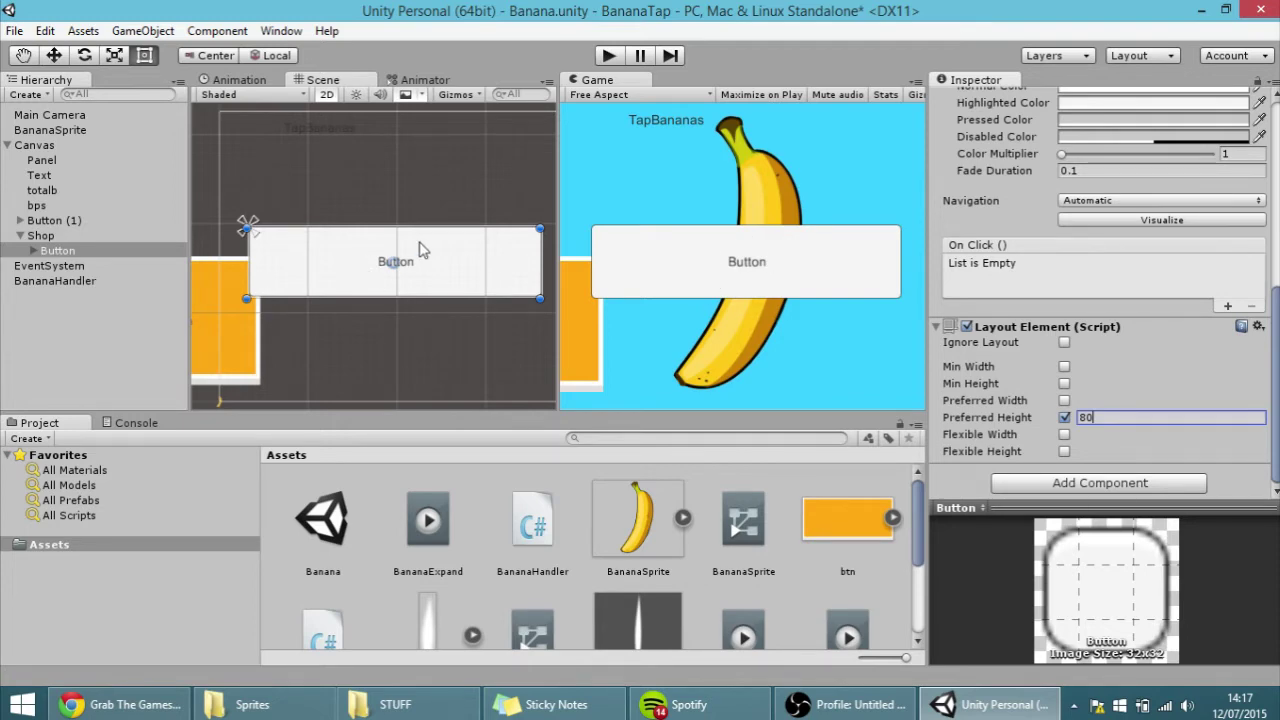
# - Assign the orange btn sprite as the Shop button's image
pyautogui.click(68, 240)
pyautogui.click(68, 251)
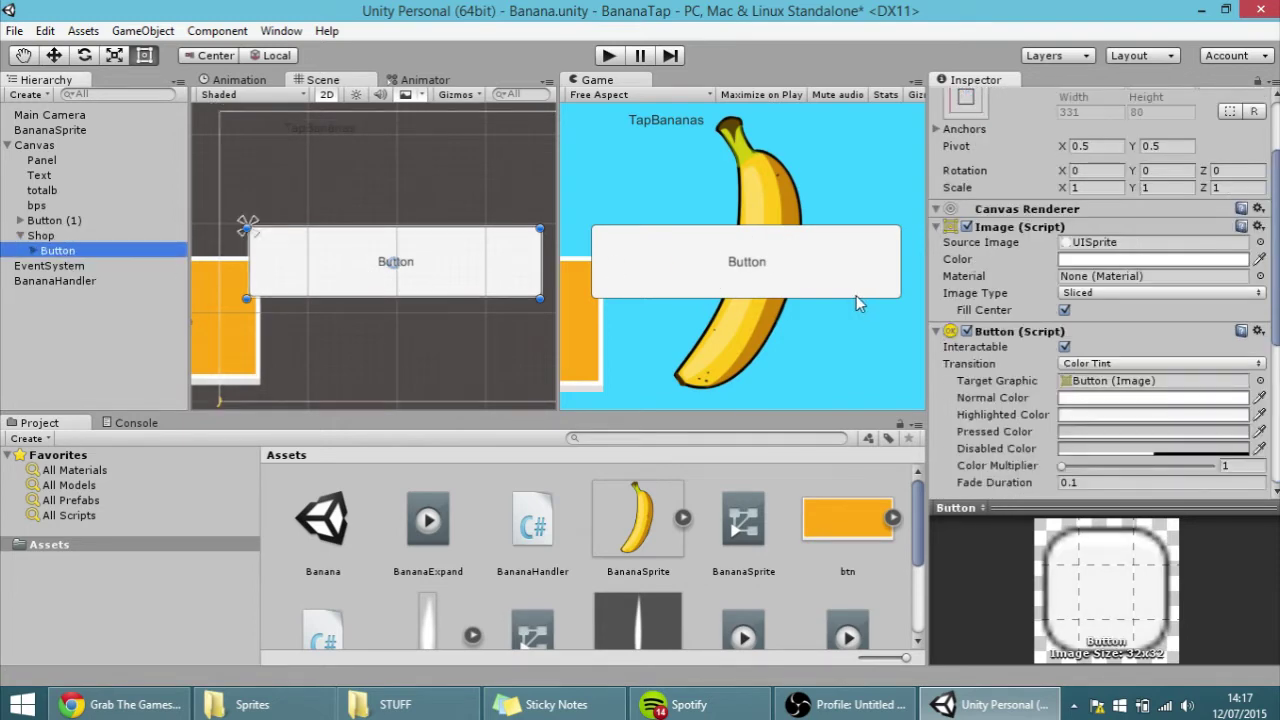
pyautogui.scroll(1, 320, 270)
pyautogui.scroll(1, 320, 270)
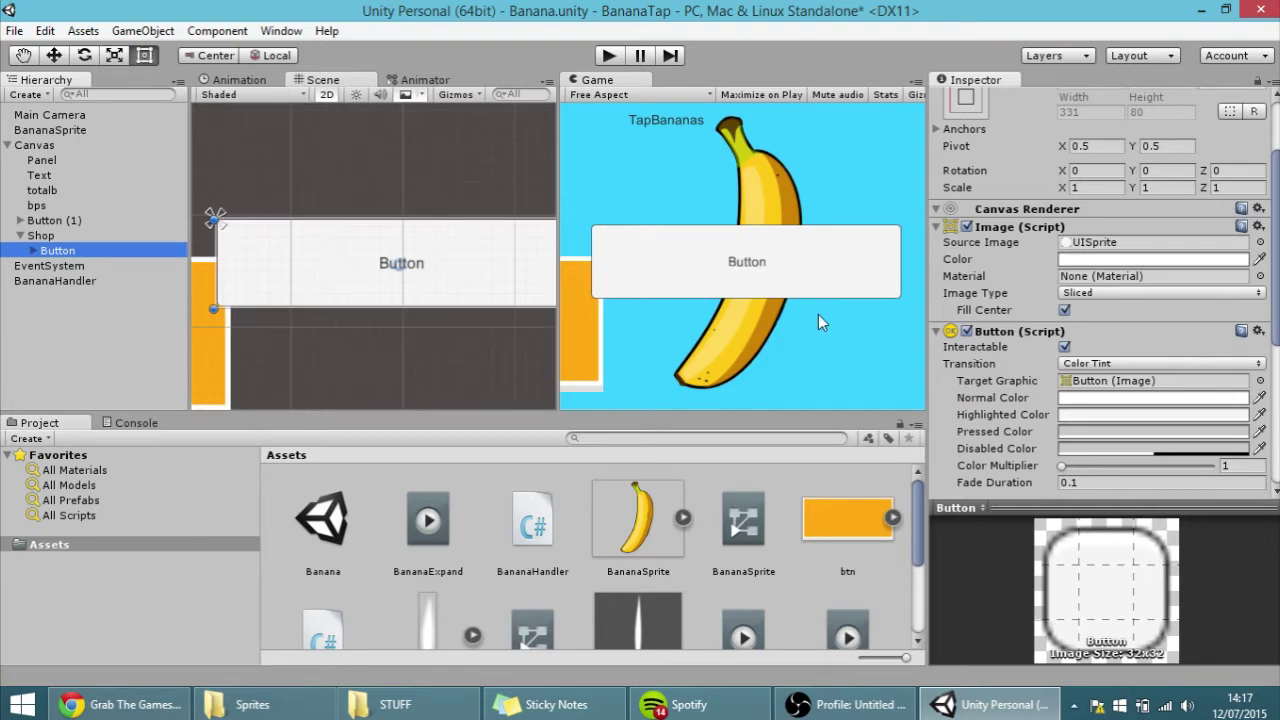
pyautogui.scroll(2, 963, 320)
pyautogui.scroll(-1, 1100, 330)
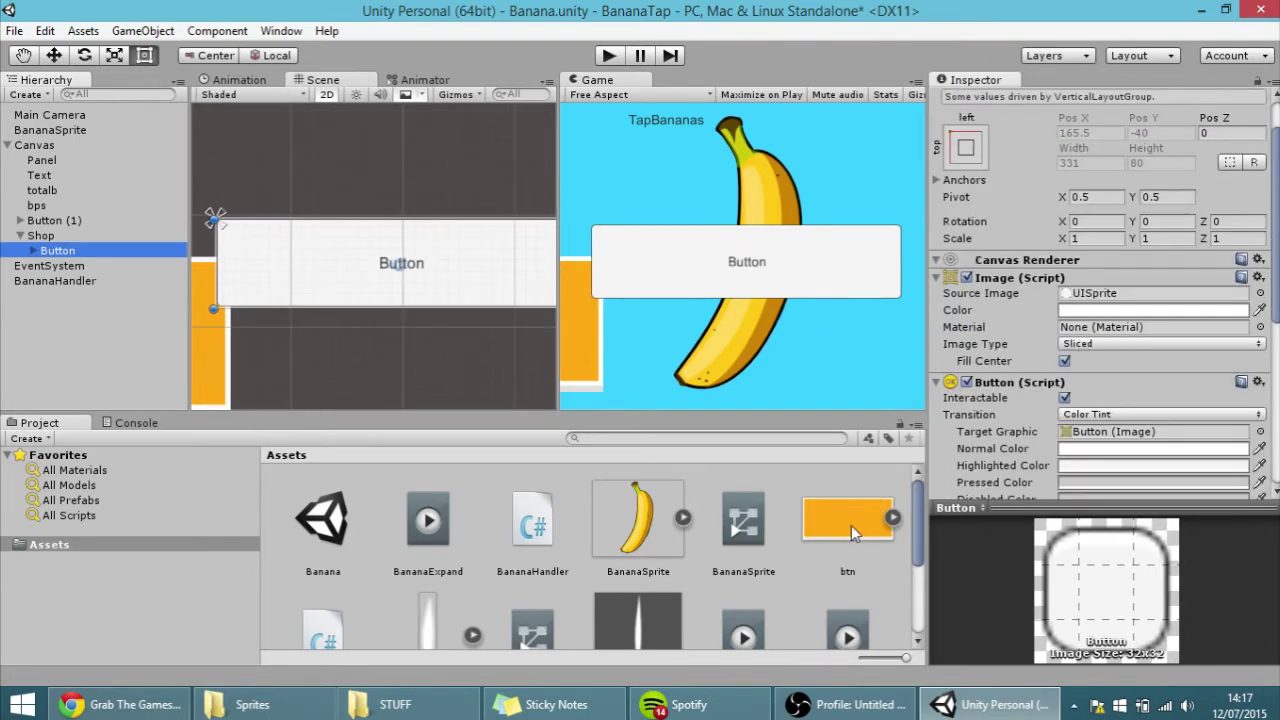
pyautogui.moveTo(851, 525); pyautogui.dragTo(1120, 300)
pyautogui.click(532, 520)
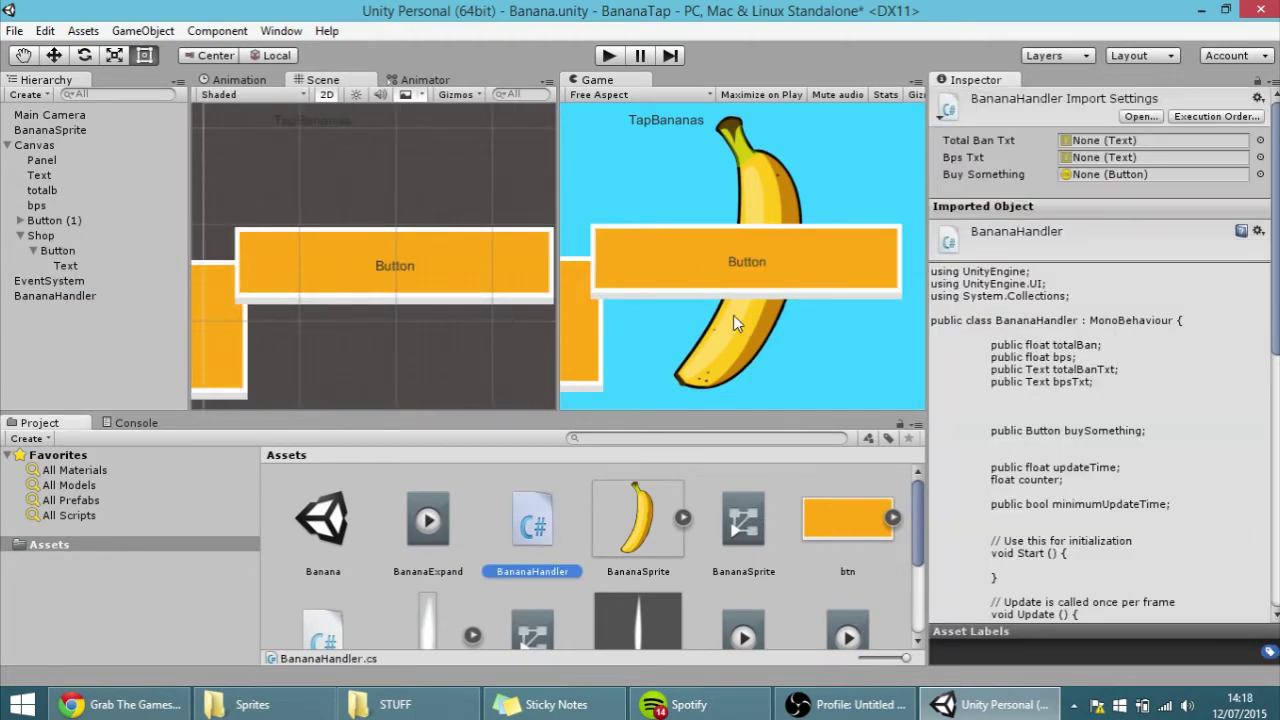
# - Set the btn sprite's Pixels Per Unit to 200 and apply it
pyautogui.click(818, 527)
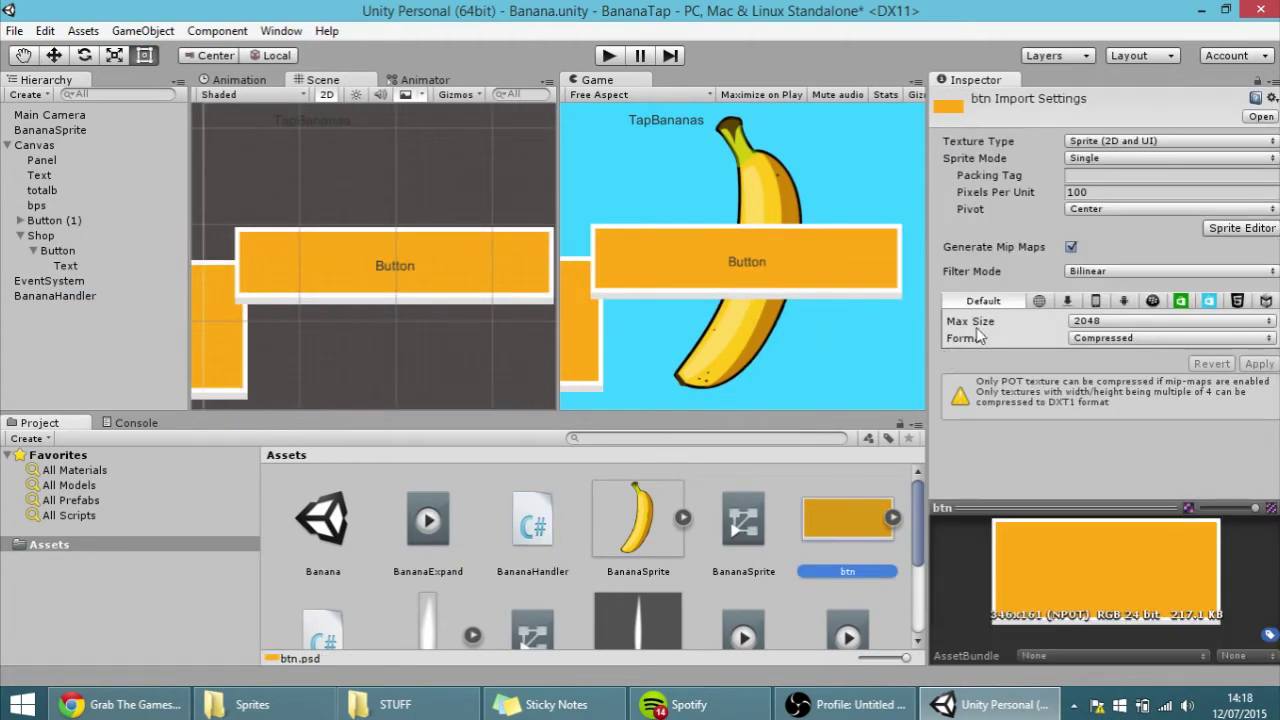
pyautogui.click(1070, 193)
pyautogui.write('200')
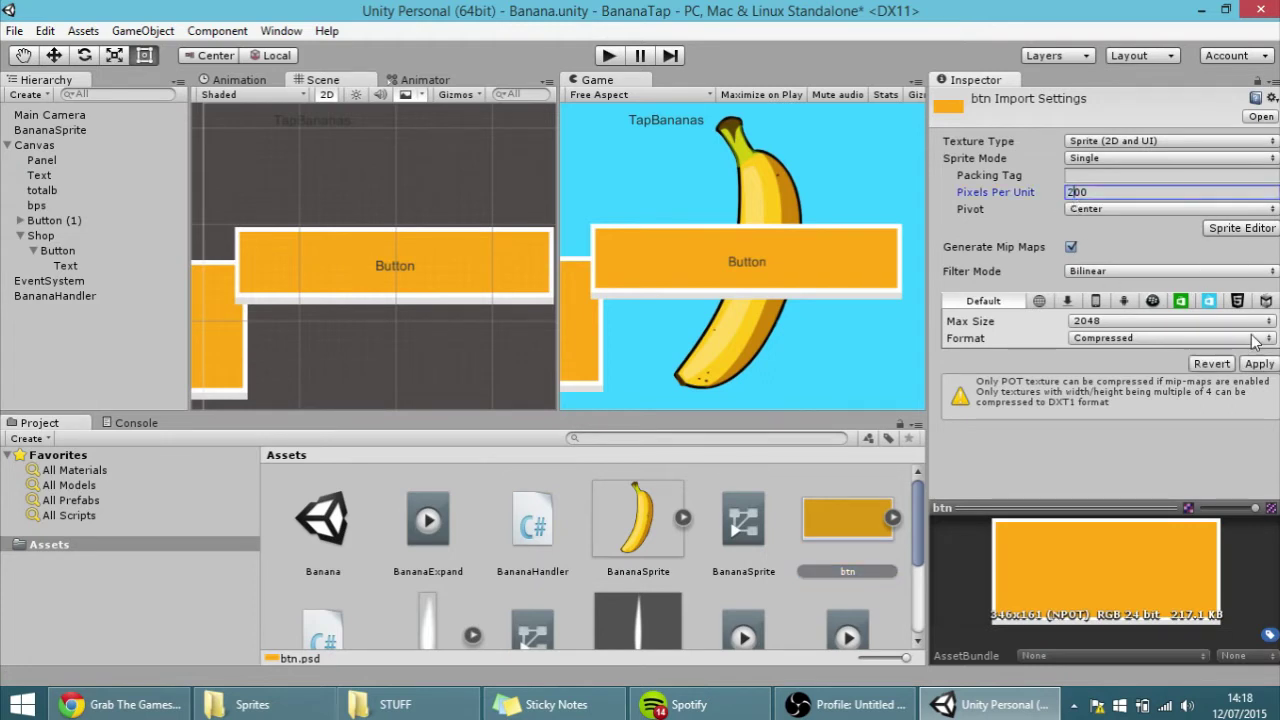
pyautogui.click(1258, 364)
pyautogui.scroll(-2, 425, 318)
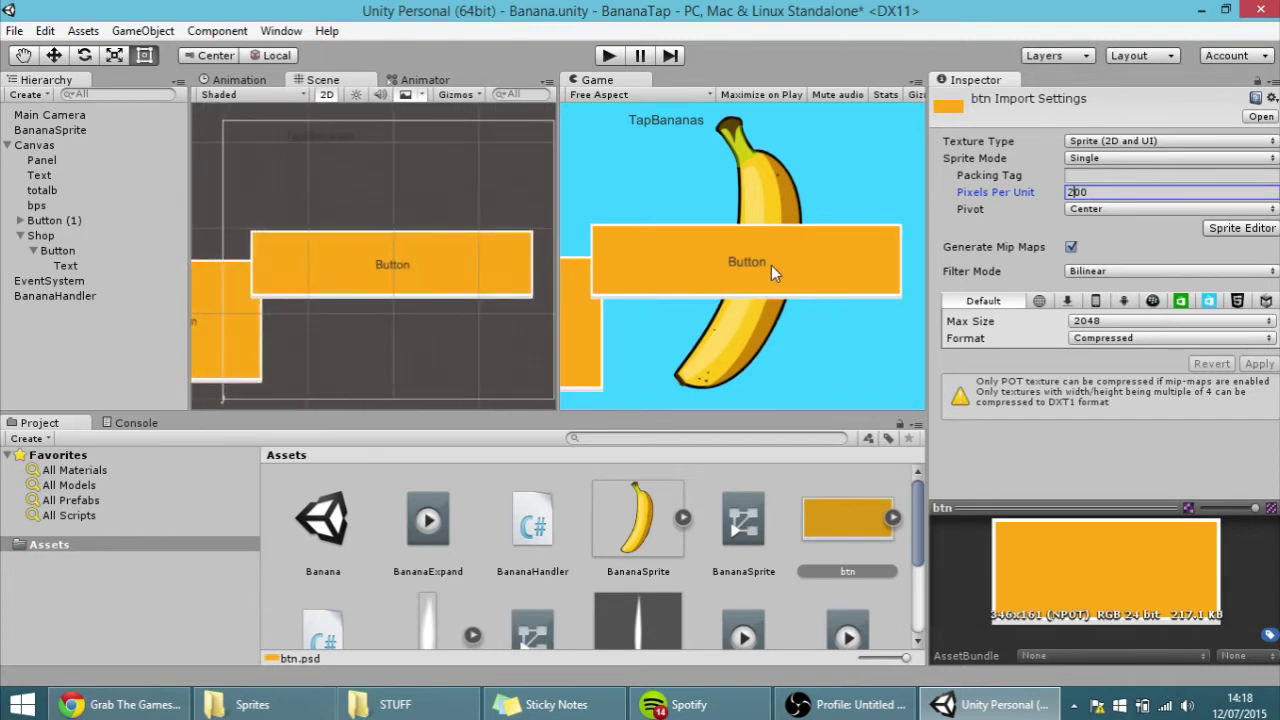
pyautogui.scroll(2, 395, 297)
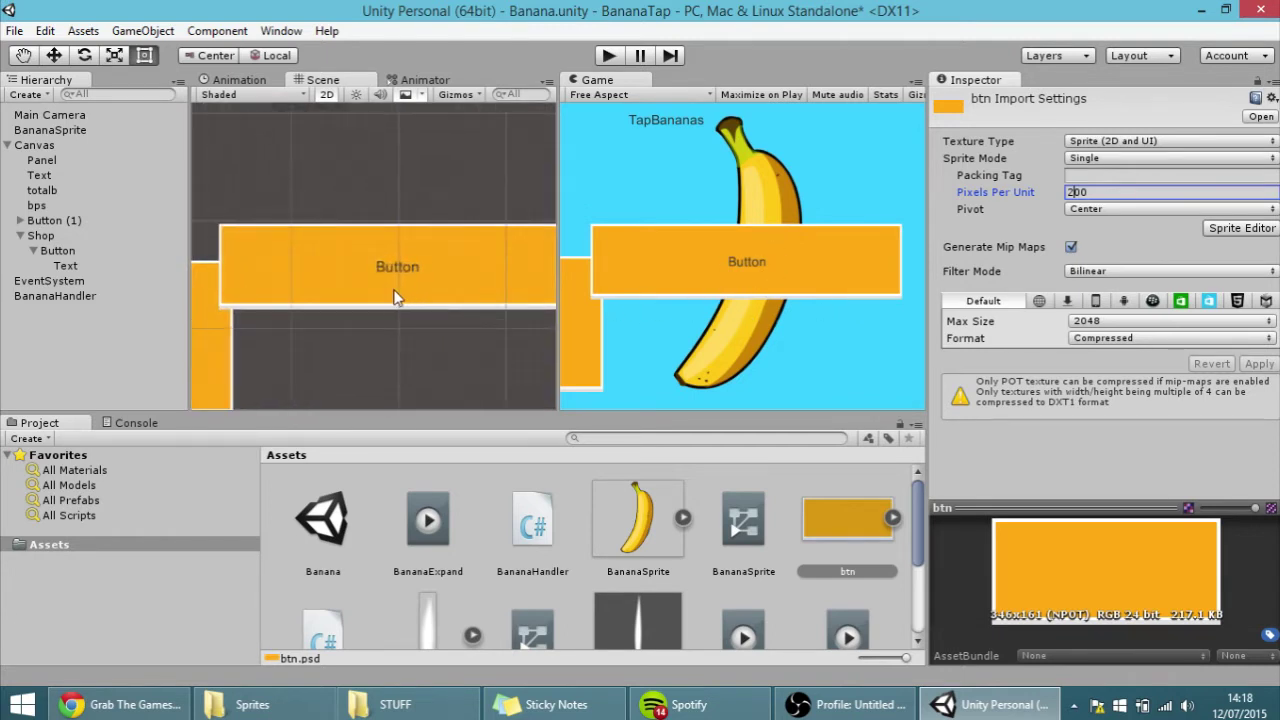
# - Drag the banana illustration and EvilMonkey images from STUFF into Assets, then close Explorer
pyautogui.click(395, 704)
pyautogui.click(598, 279)
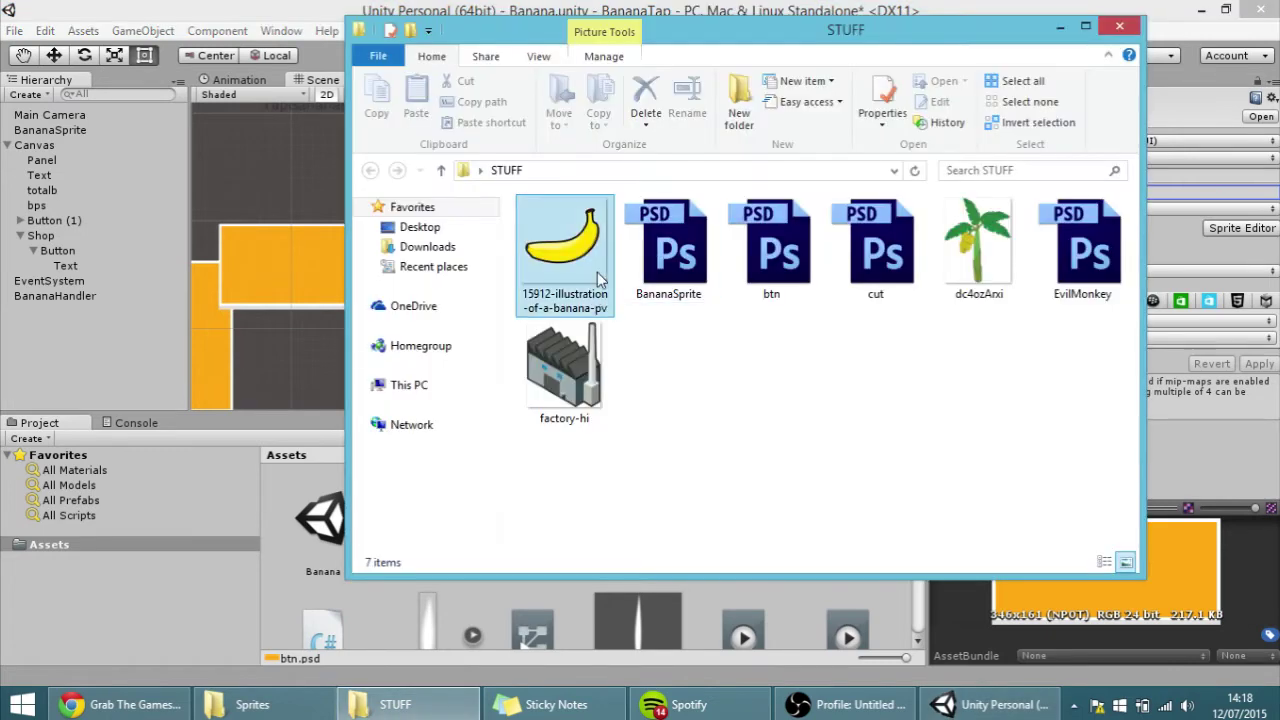
pyautogui.keyDown('ctrl'); pyautogui.click(1070, 262); pyautogui.keyUp('ctrl')
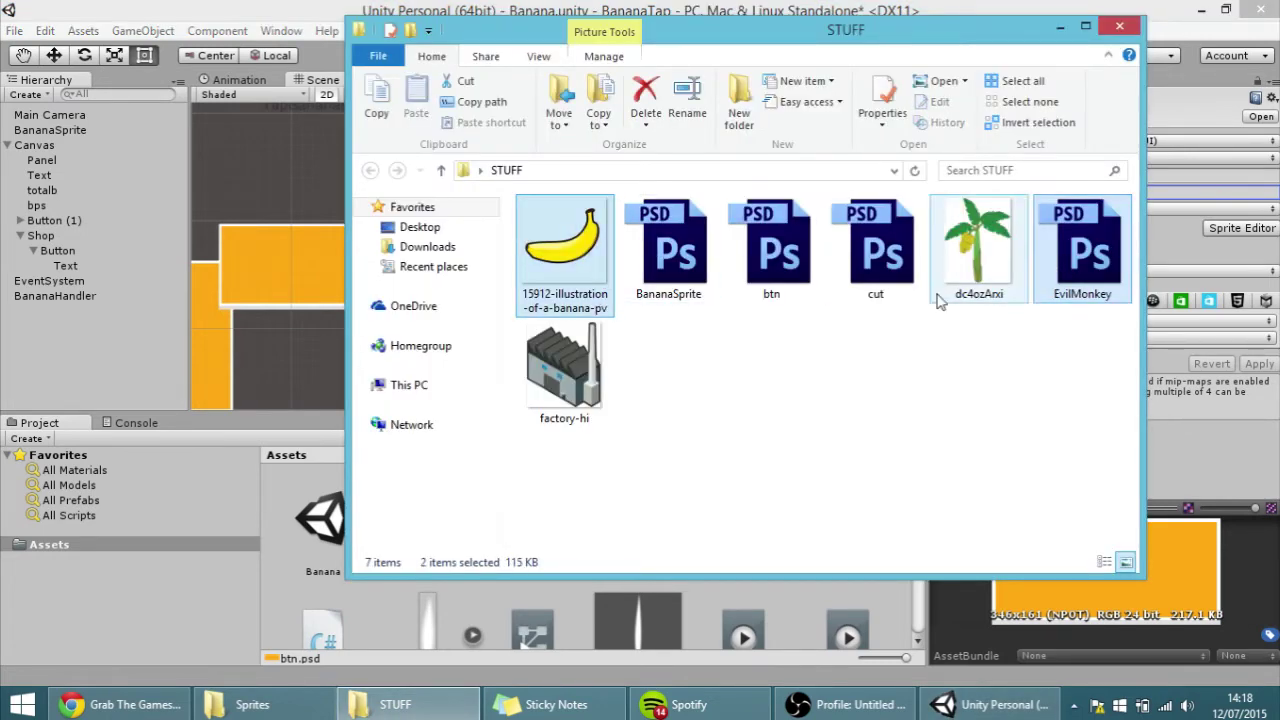
pyautogui.moveTo(590, 218); pyautogui.dragTo(701, 610)
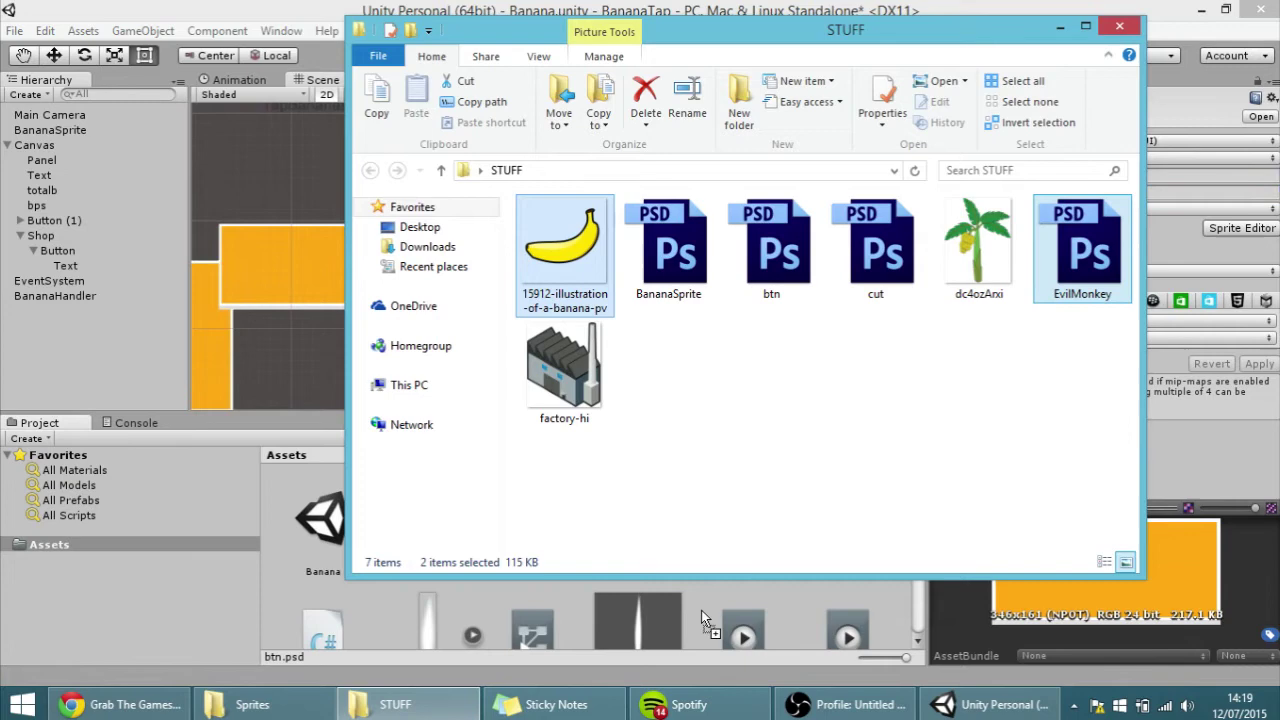
pyautogui.click(1118, 27)
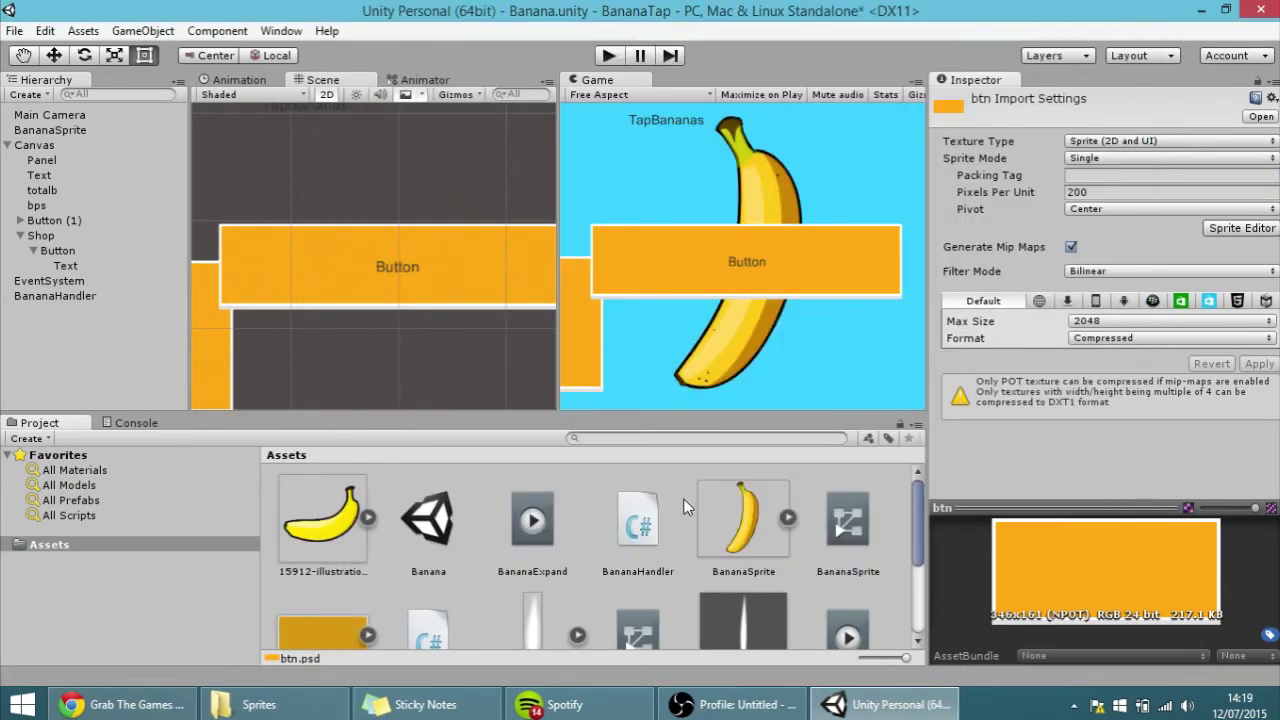
pyautogui.scroll(-3, 684, 508)
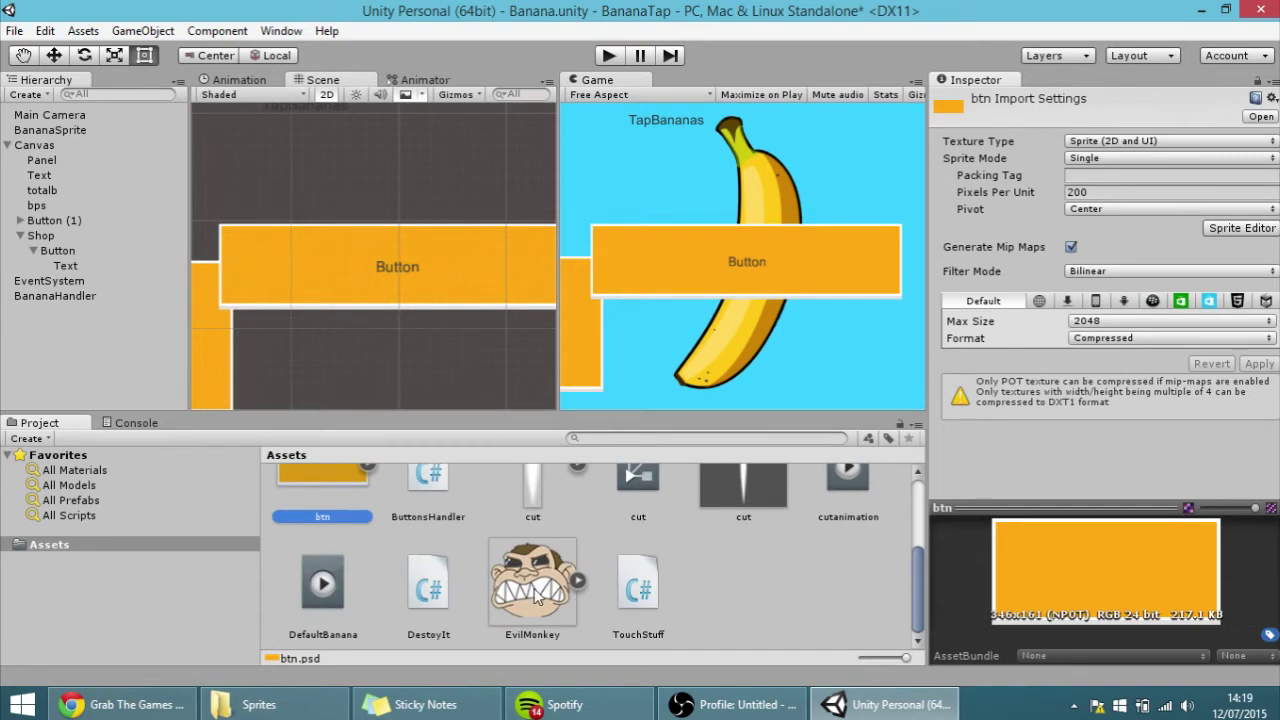
# - Rename the shop's Button object to Item
pyautogui.click(58, 251)
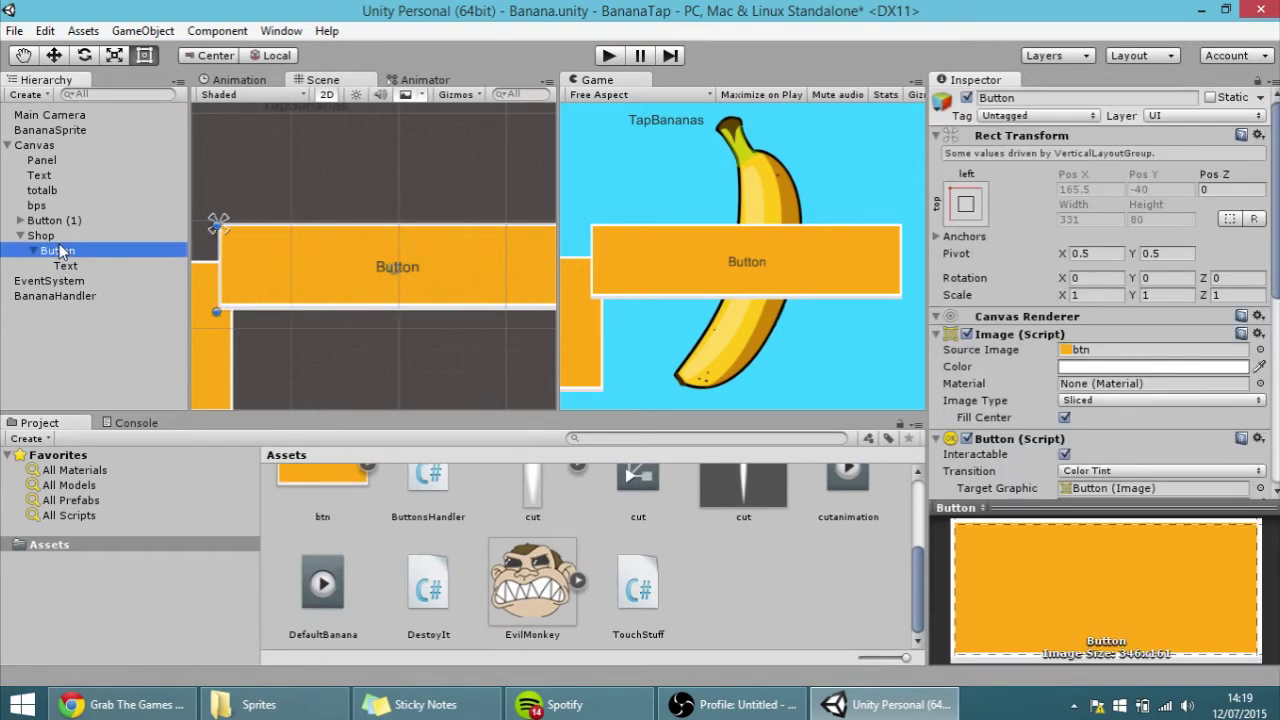
pyautogui.press('F2')
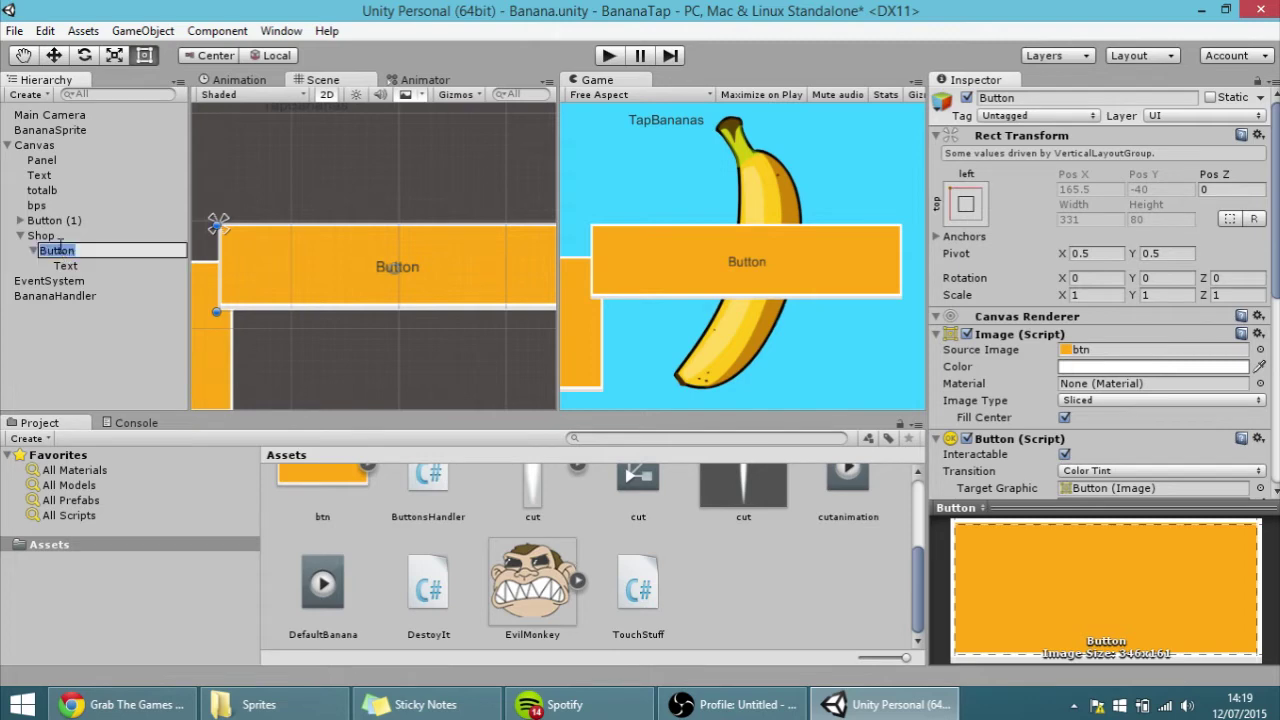
pyautogui.write('Item')
pyautogui.click(66, 266)
# - Add a 79.1-square Image child at Item's left end showing the EvilMonkey sprite
pyautogui.rightClick(60, 254)
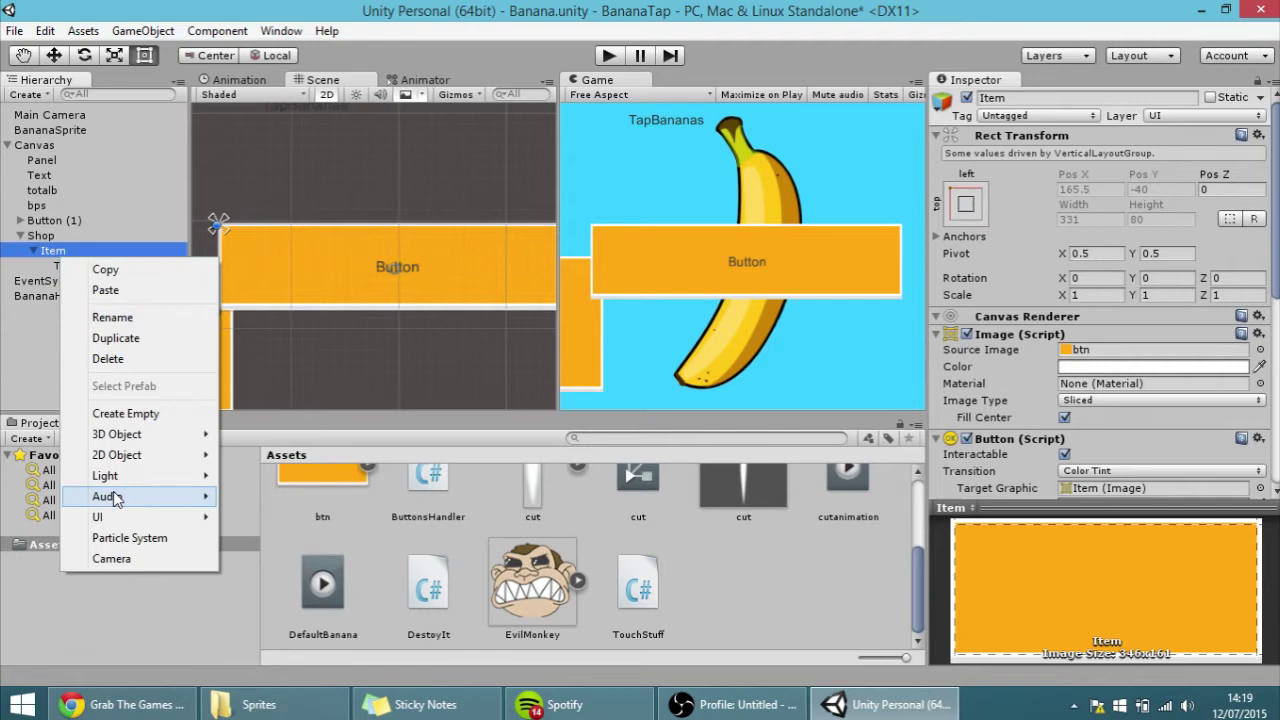
pyautogui.moveTo(108, 515)
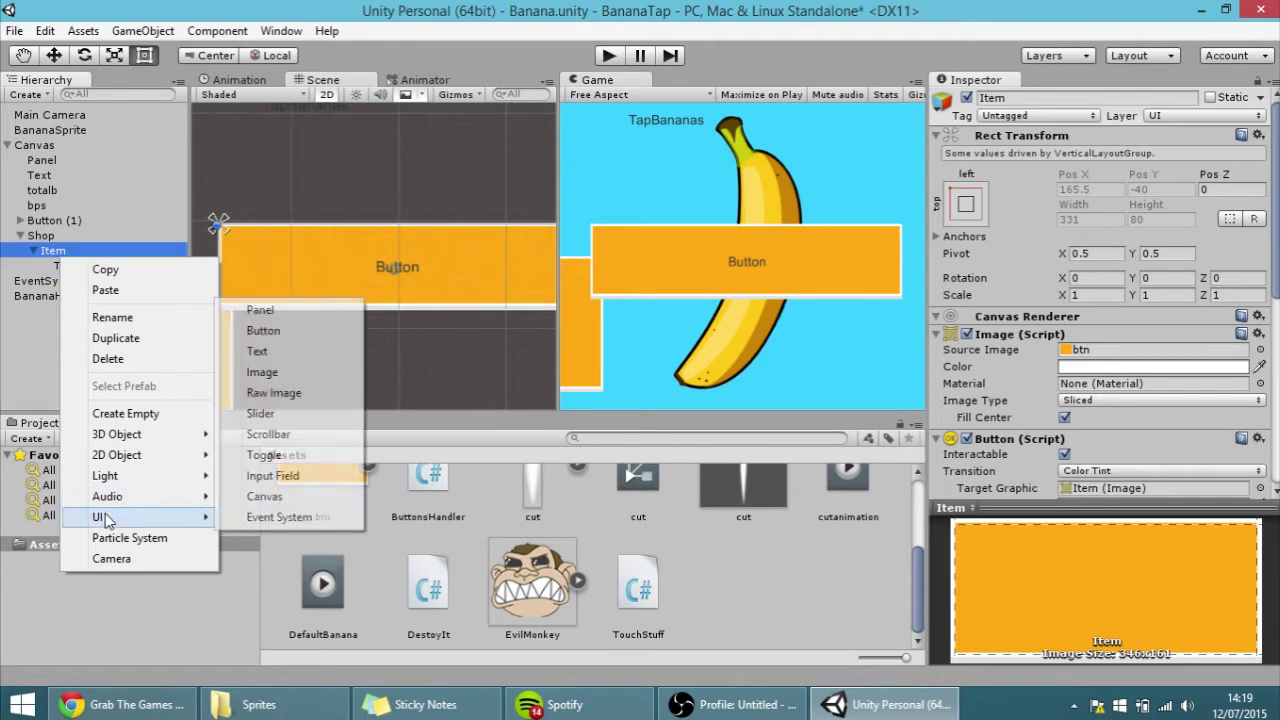
pyautogui.click(262, 372)
pyautogui.moveTo(339, 306); pyautogui.dragTo(408, 346, button='middle')
pyautogui.moveTo(408, 346); pyautogui.dragTo(268, 333)
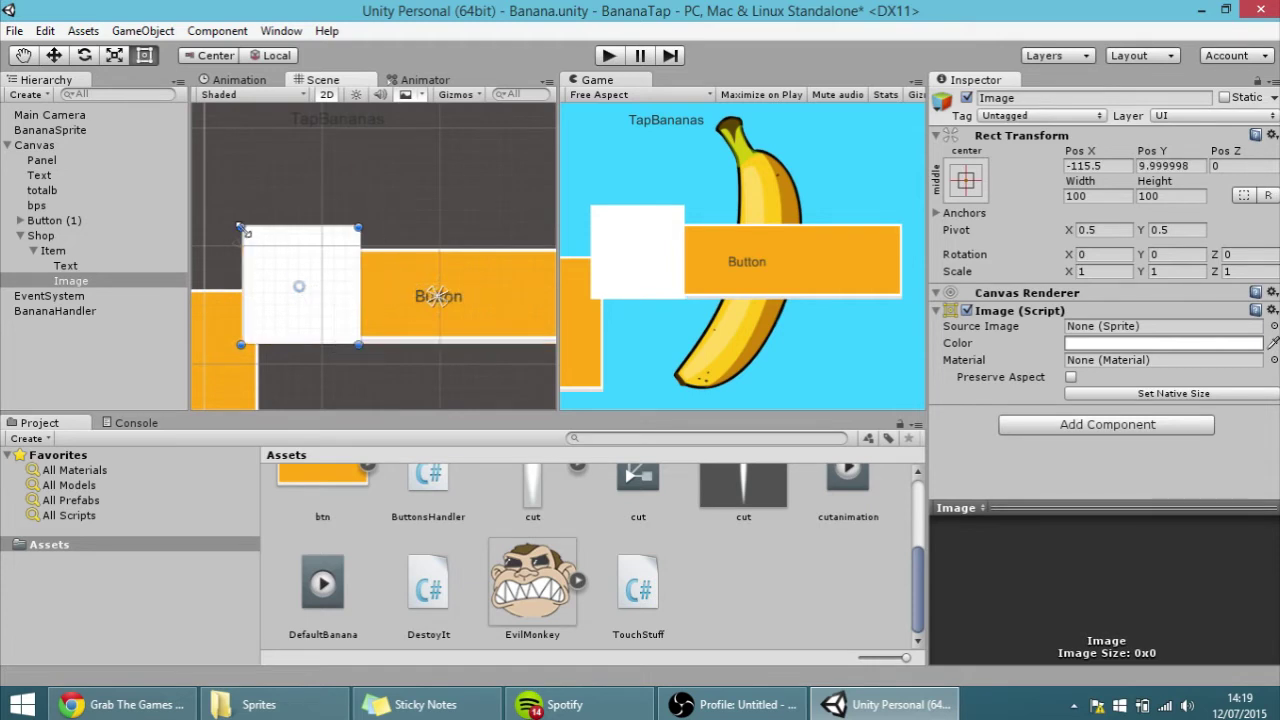
pyautogui.moveTo(240, 228); pyautogui.dragTo(250, 243)
pyautogui.hotkey('ctrl', 'z')
pyautogui.moveTo(356, 229); pyautogui.dragTo(338, 258)
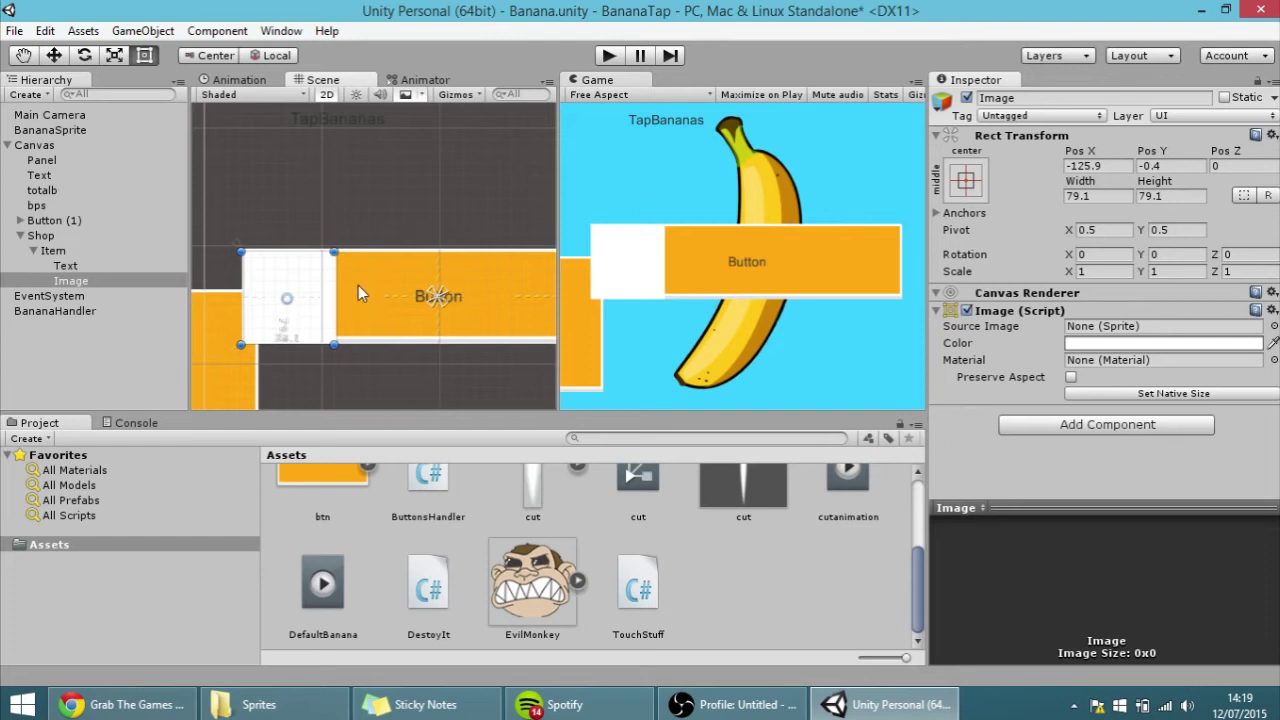
pyautogui.scroll(2, 260, 345)
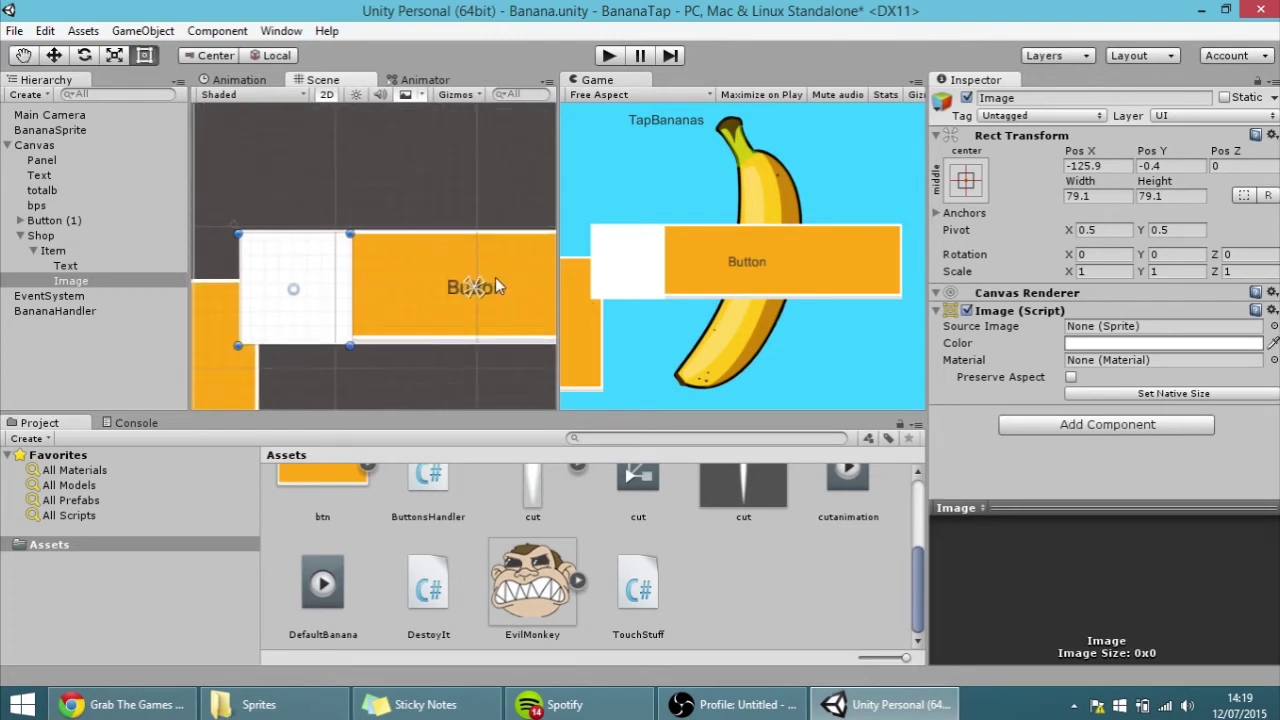
pyautogui.scroll(-2, 451, 292)
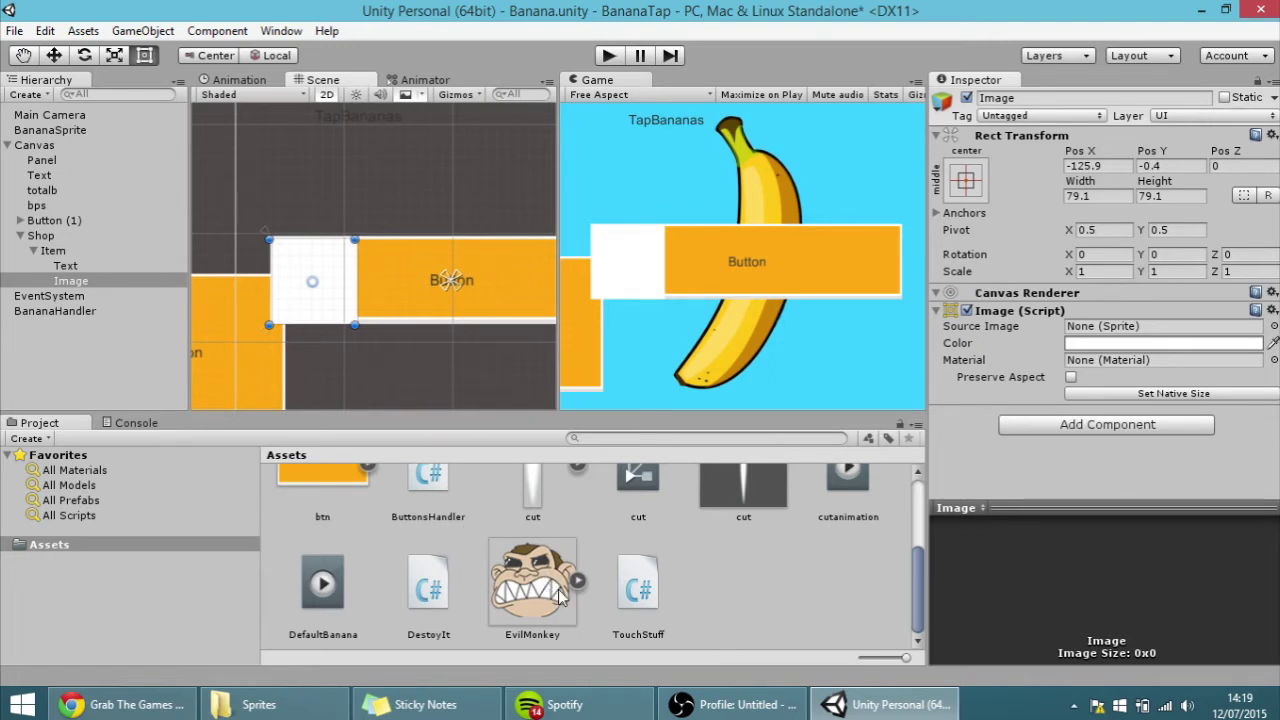
pyautogui.moveTo(551, 597); pyautogui.dragTo(1088, 332)
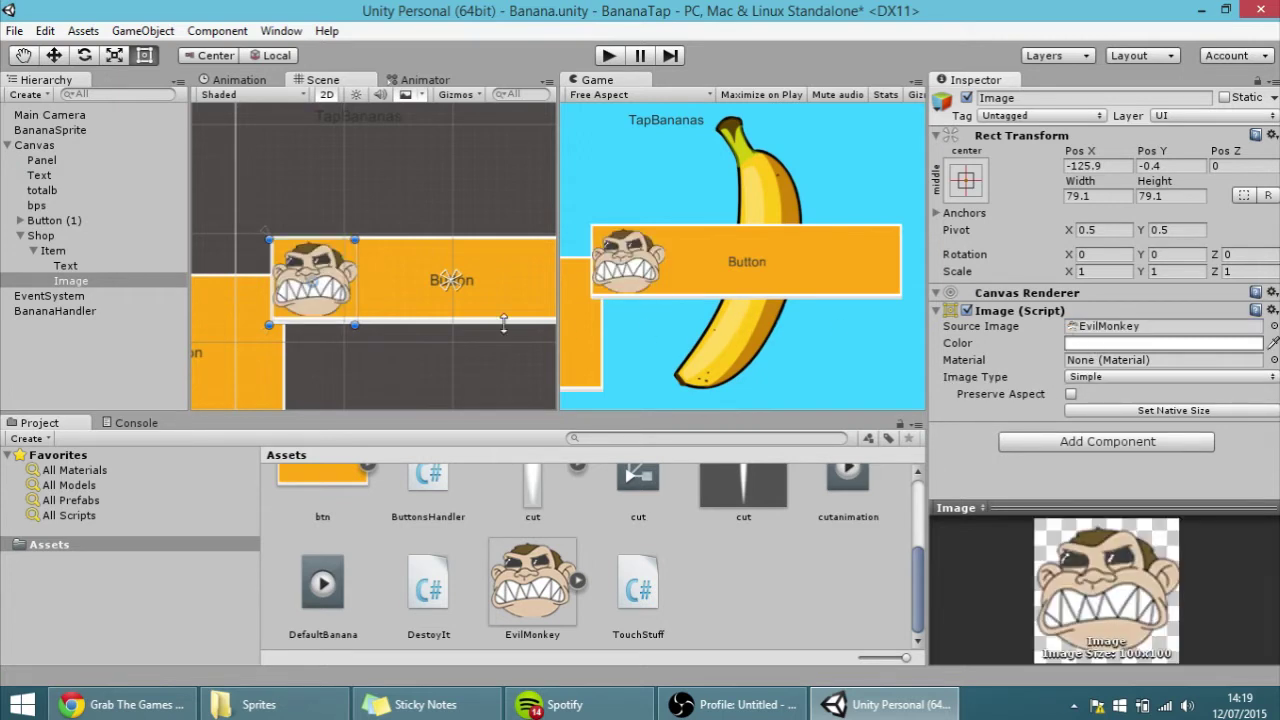
# - Set the Item label to font size 31, left-aligned, positioned beside the monkey icon
pyautogui.click(100, 266)
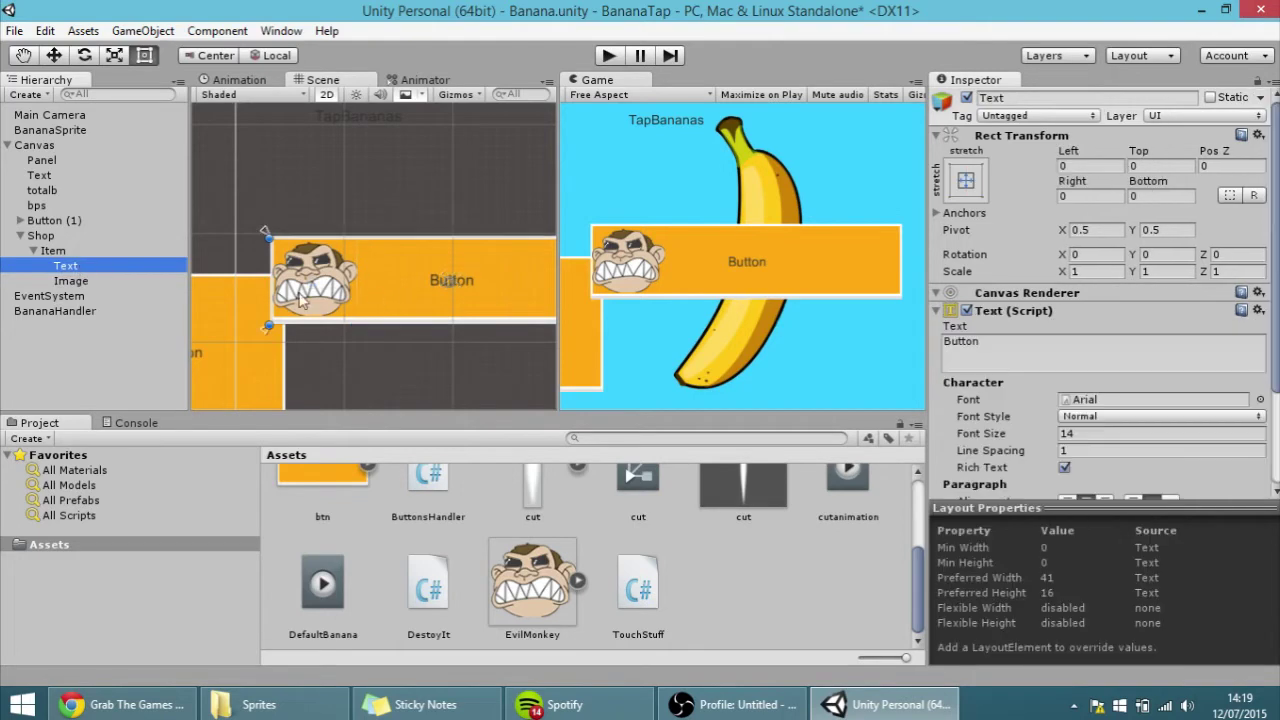
pyautogui.click(1025, 350)
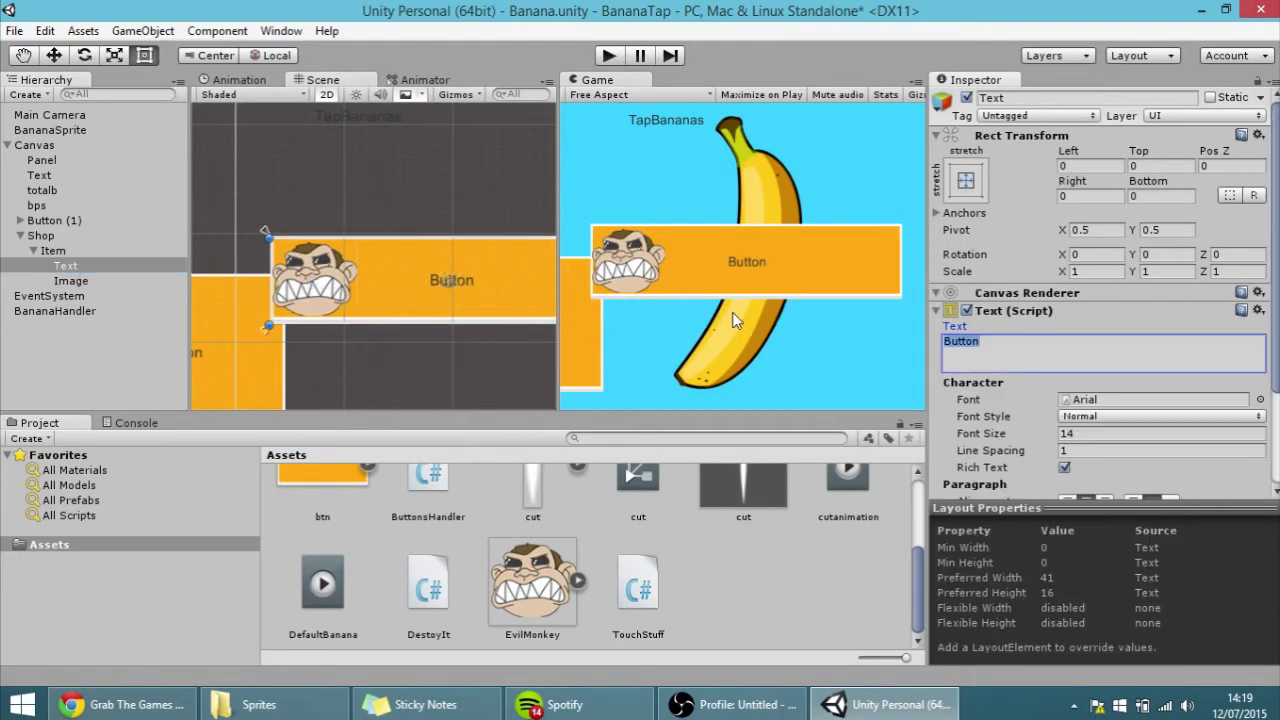
pyautogui.write('Name')
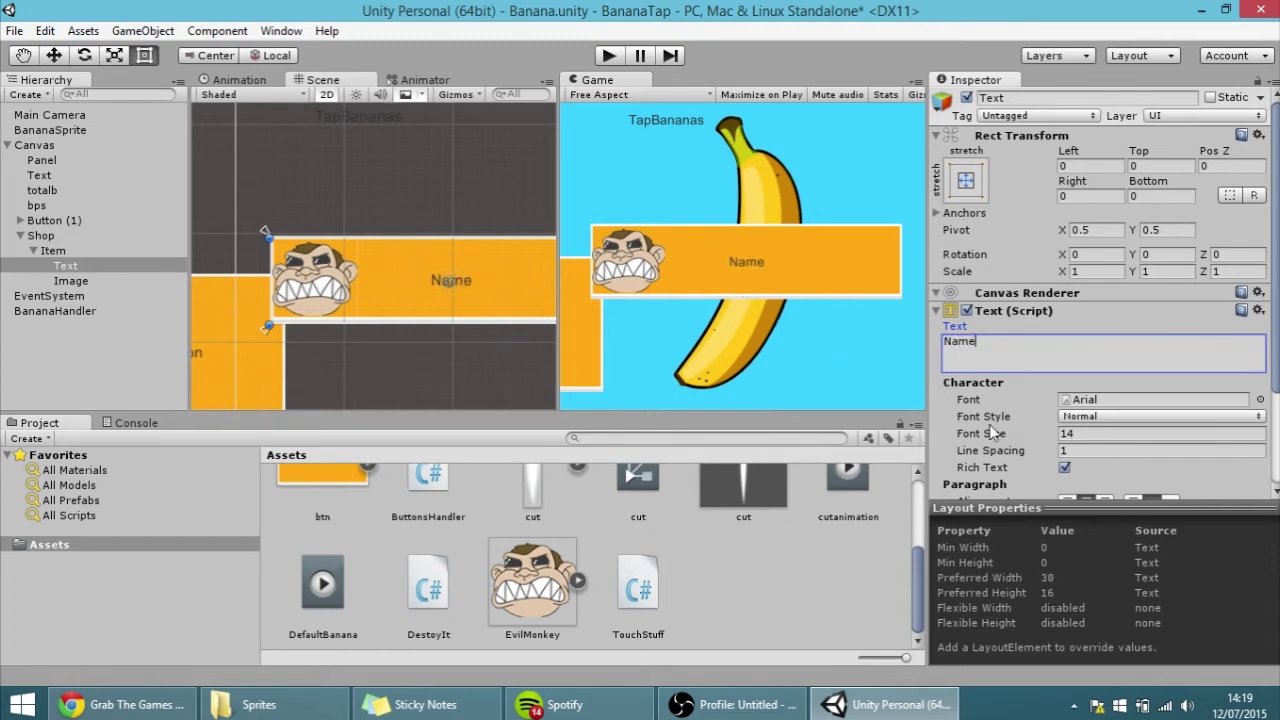
pyautogui.moveTo(990, 435); pyautogui.dragTo(1006, 436)
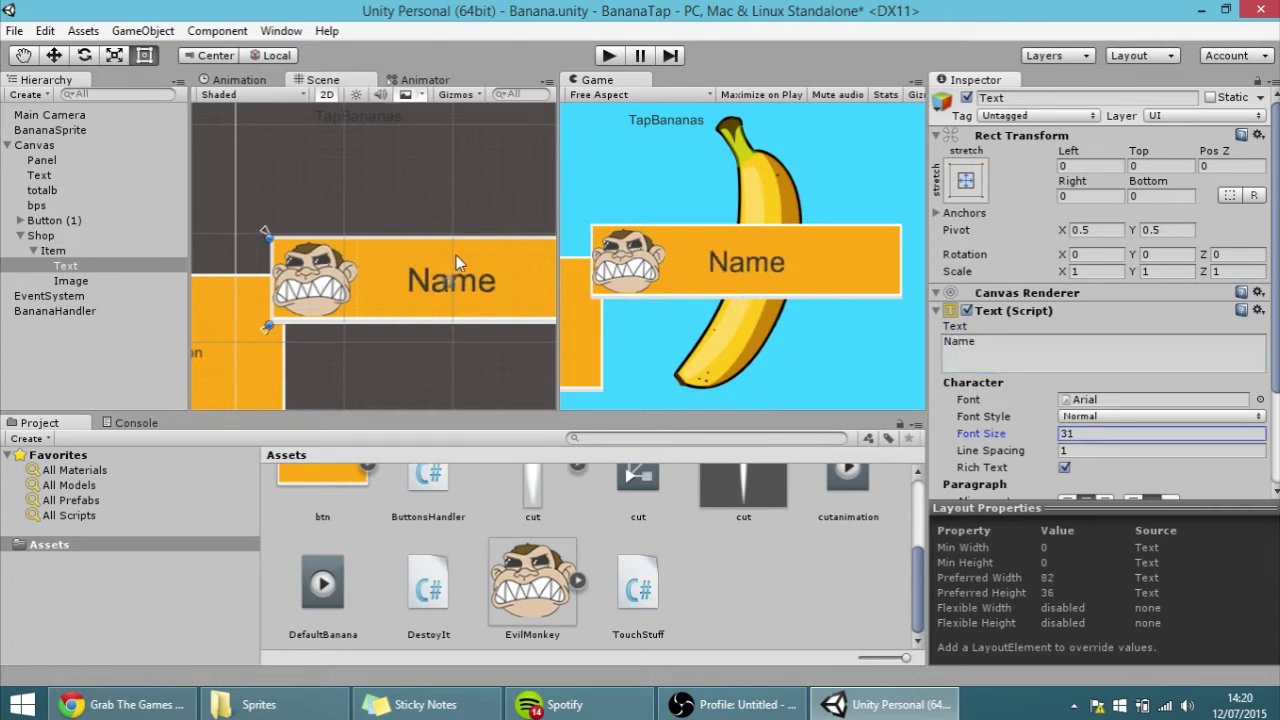
pyautogui.scroll(-1, 436, 254)
pyautogui.moveTo(442, 290); pyautogui.dragTo(421, 274)
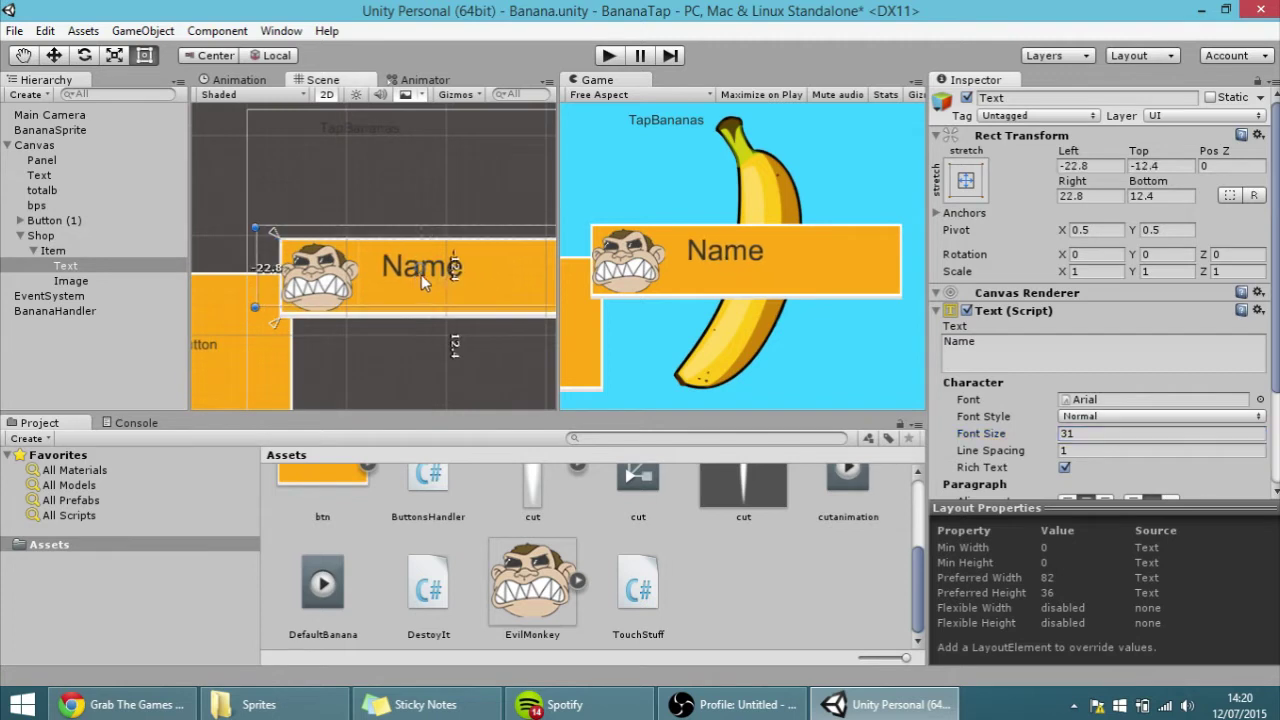
pyautogui.scroll(-2, 1019, 330)
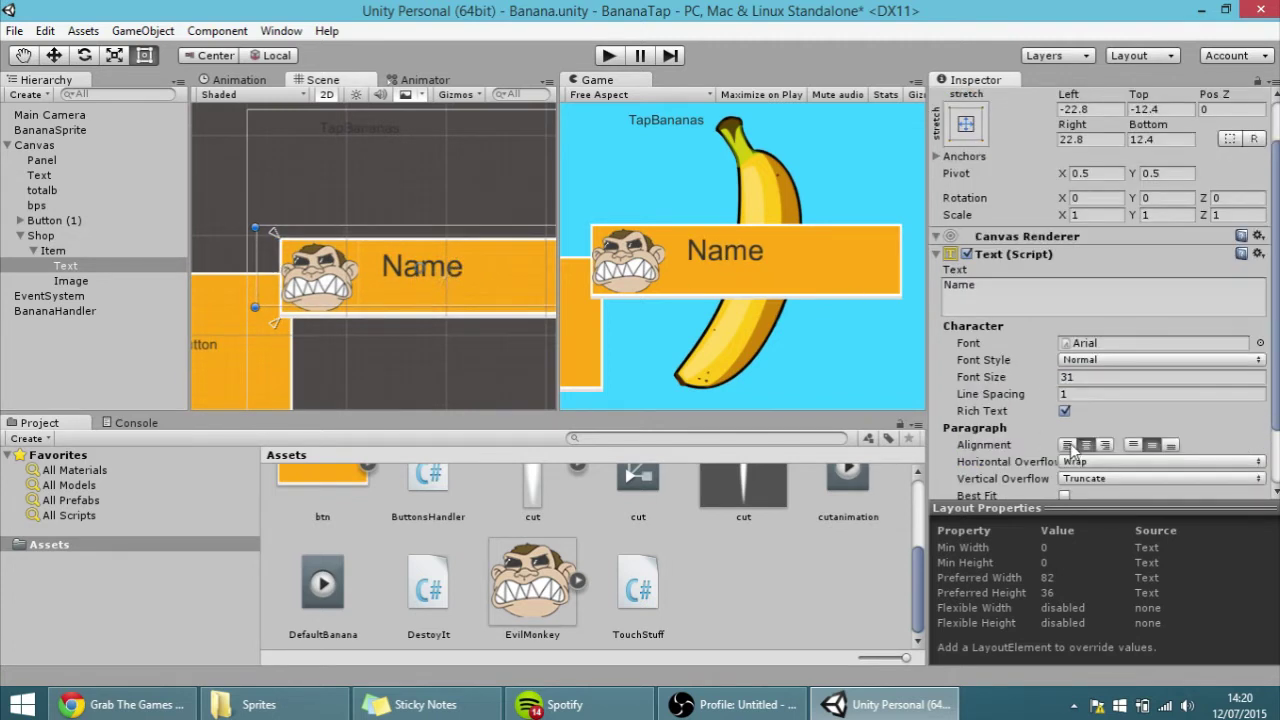
pyautogui.click(1068, 445)
pyautogui.moveTo(379, 262); pyautogui.dragTo(417, 275)
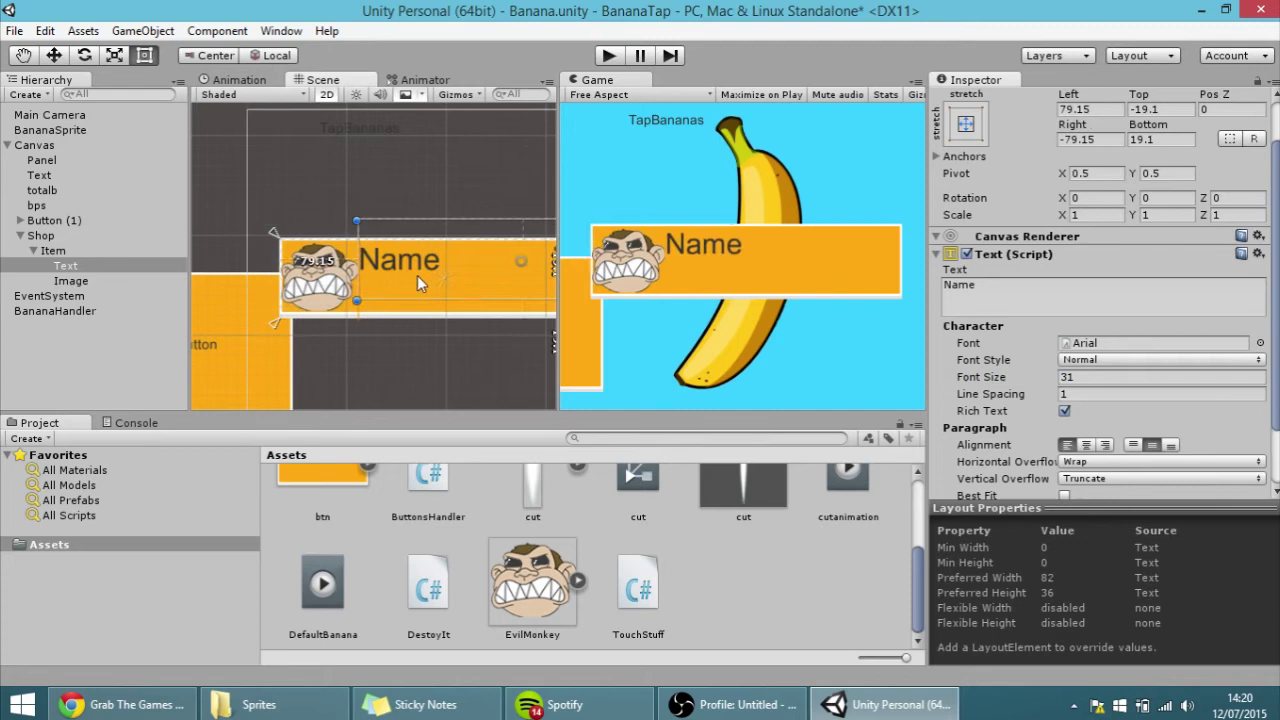
# - Change the label's text to Monkey
pyautogui.click(980, 290)
pyautogui.doubleClick(984, 286)
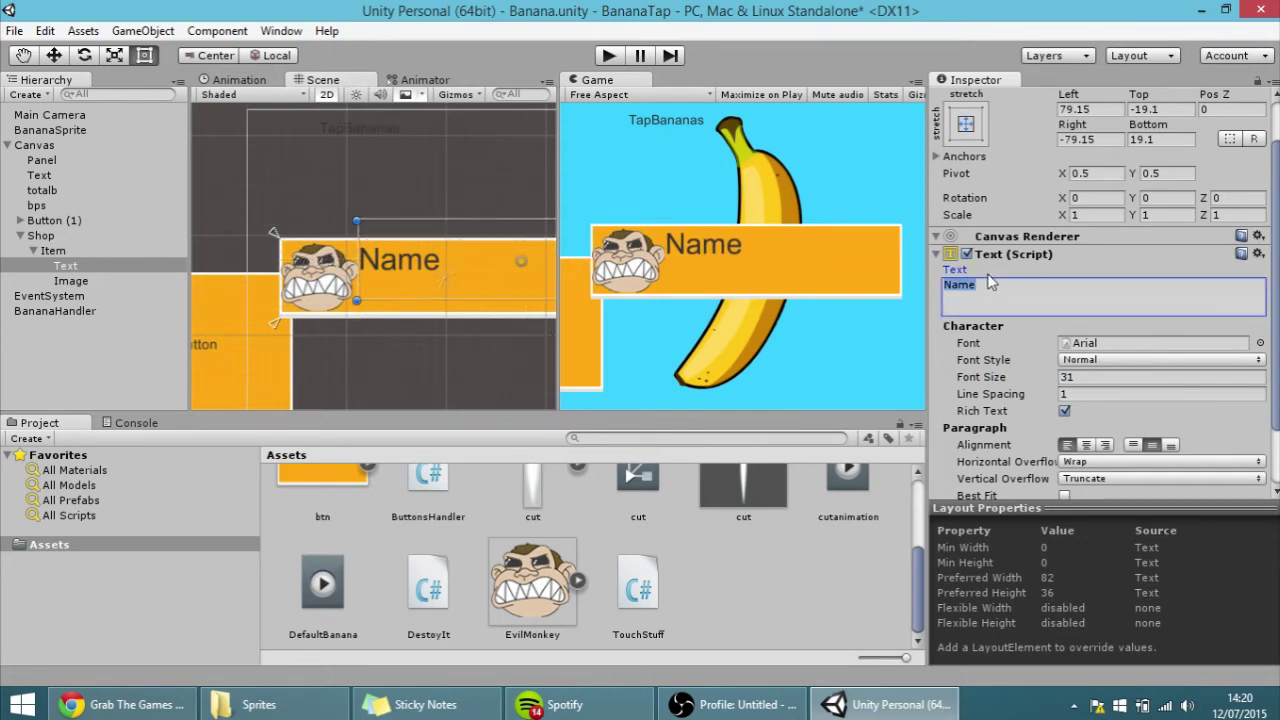
pyautogui.write('Monkey')
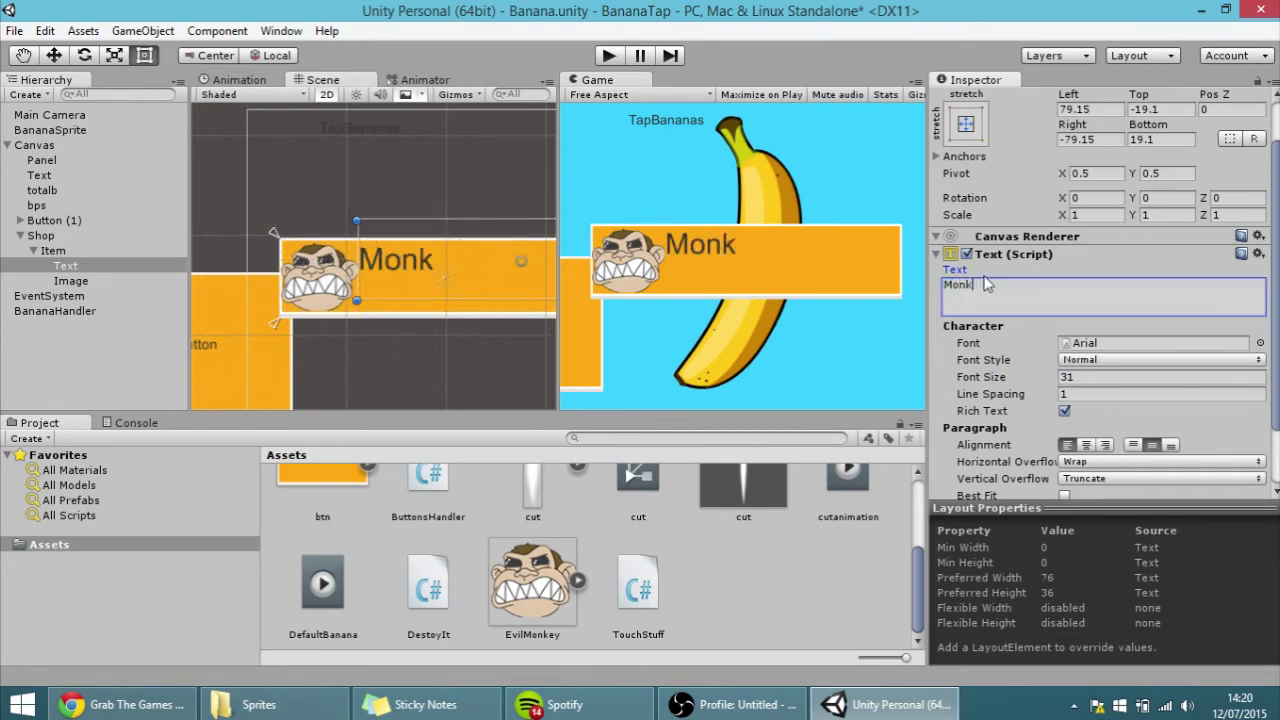
pyautogui.press('BackSpace')
pyautogui.press('BackSpace')
pyautogui.press('BackSpace')
pyautogui.press('BackSpace')
pyautogui.press('BackSpace')
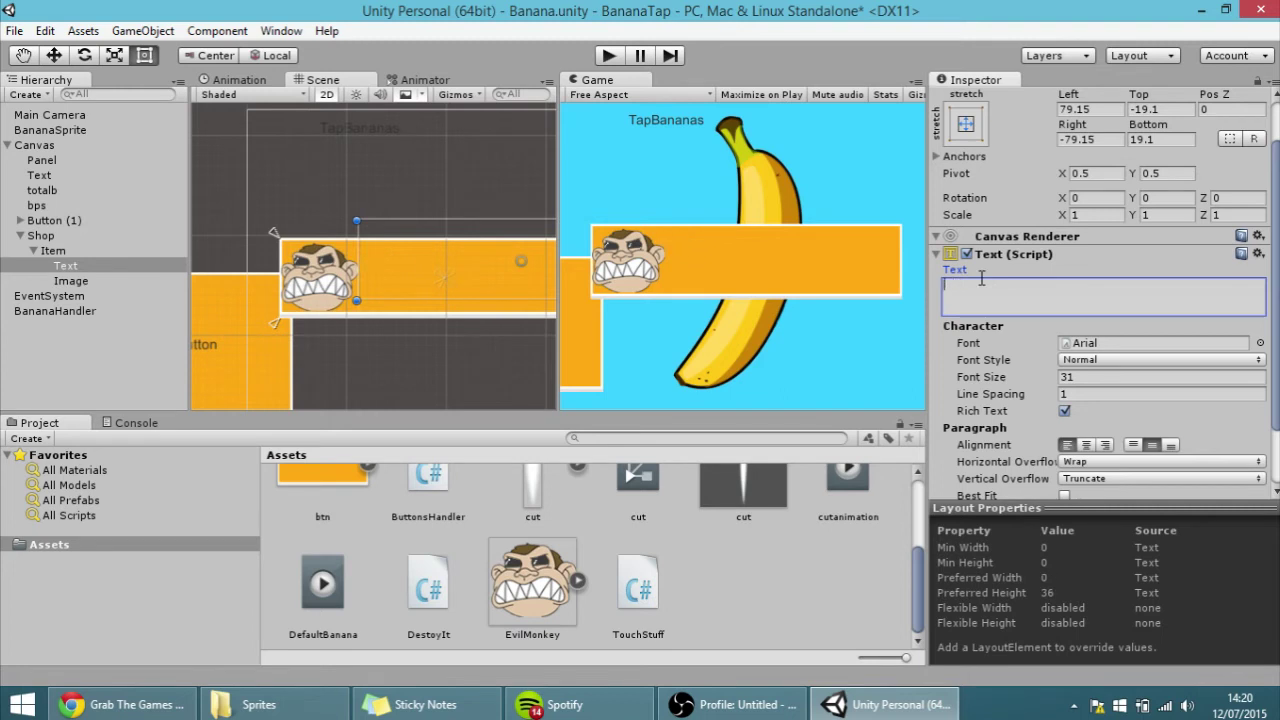
pyautogui.write('Monkey')
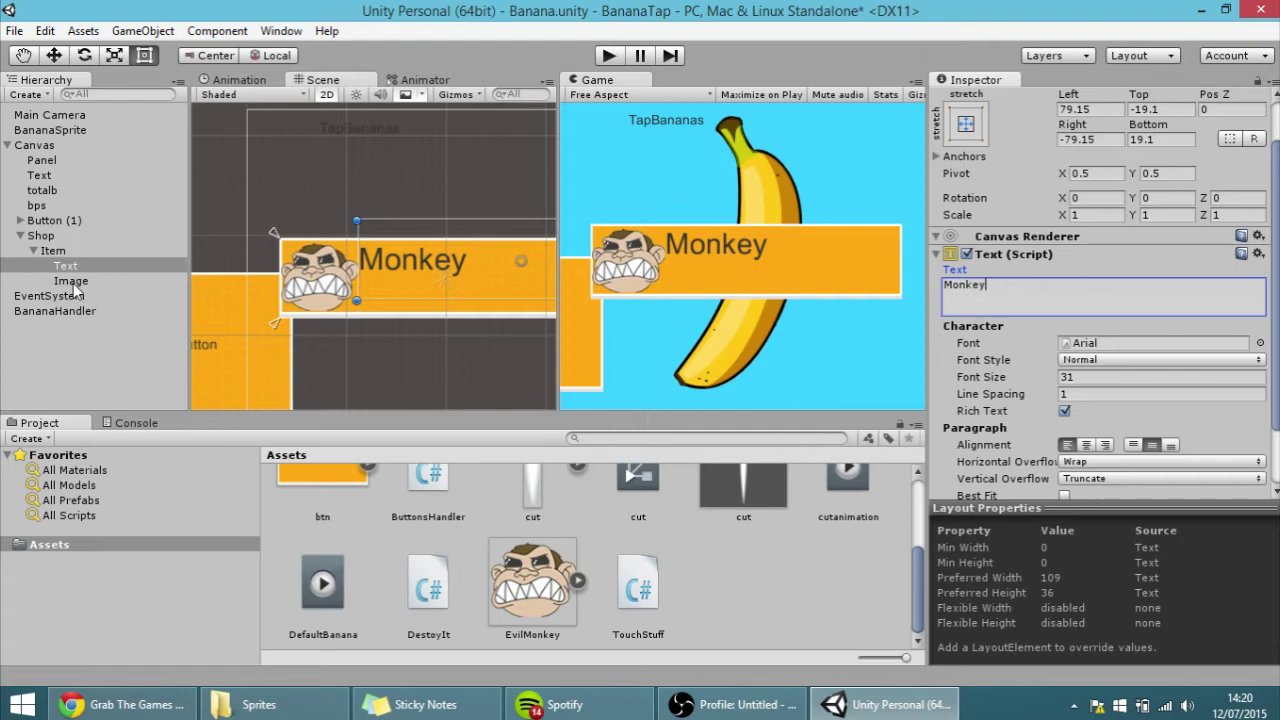
# - Add a Text child to Item below Monkey reading 'Cost: ###'
pyautogui.rightClick(50, 251)
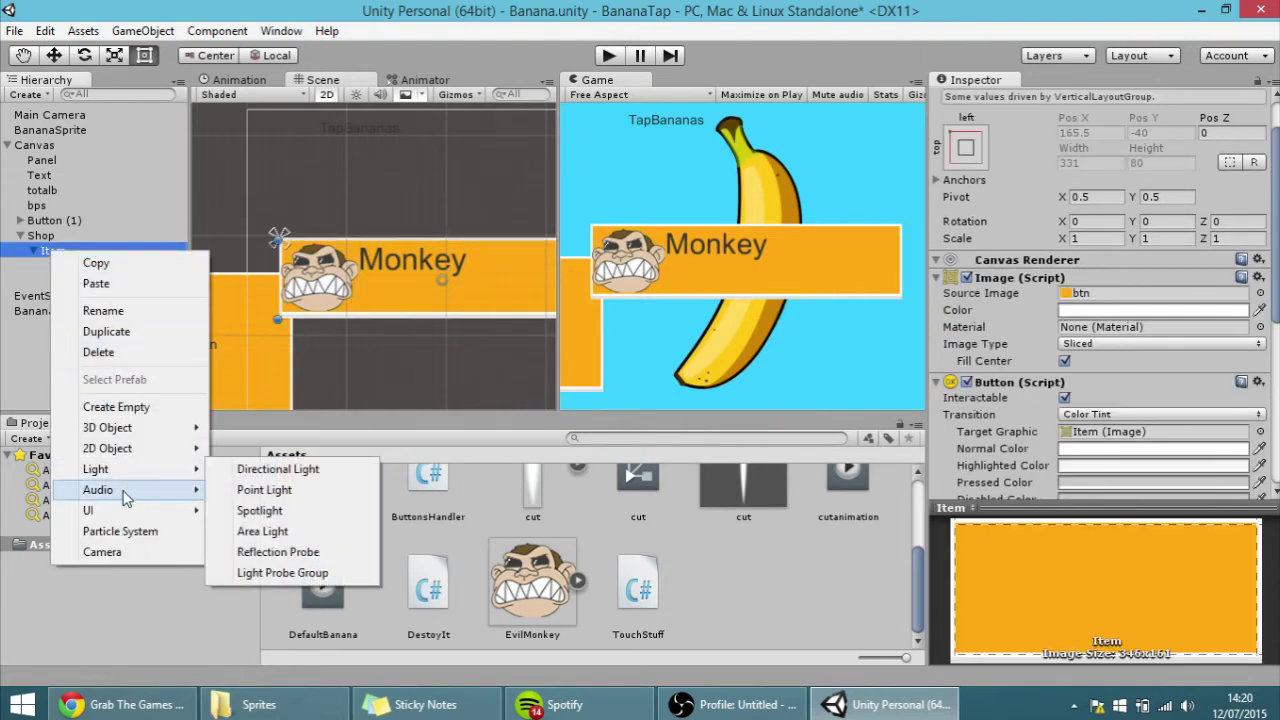
pyautogui.moveTo(128, 511)
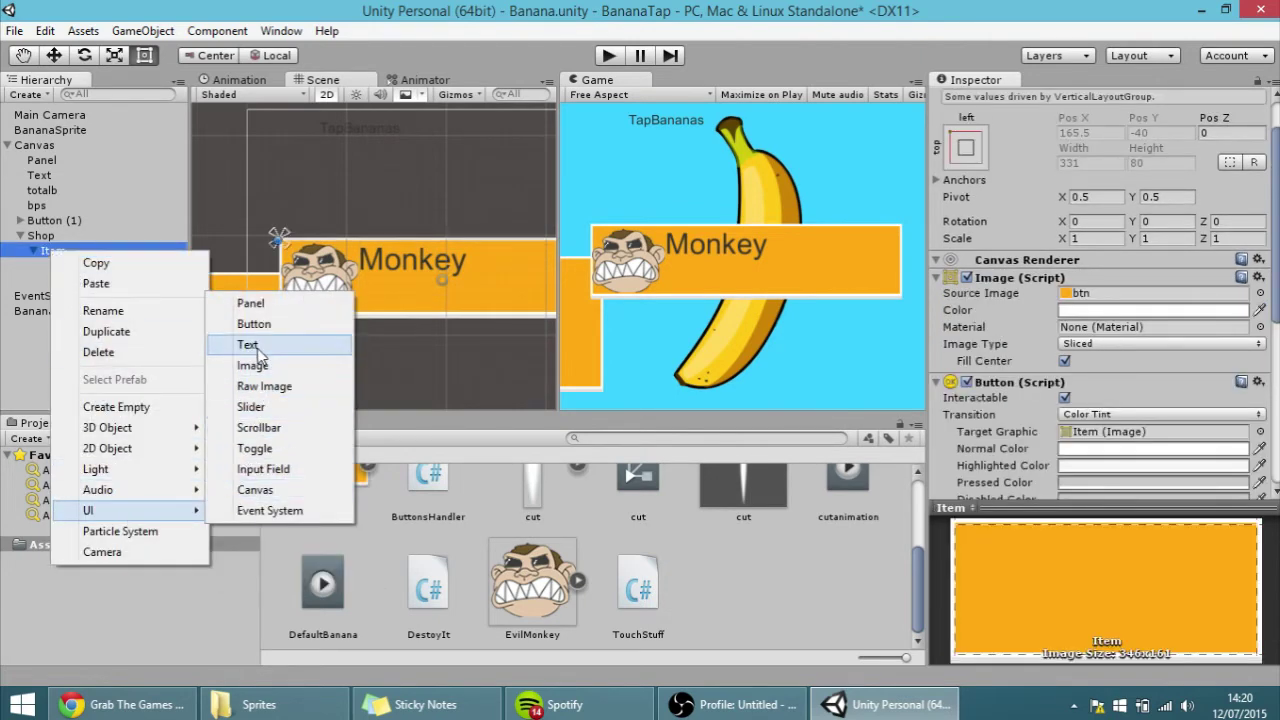
pyautogui.click(250, 345)
pyautogui.moveTo(434, 281); pyautogui.dragTo(434, 306)
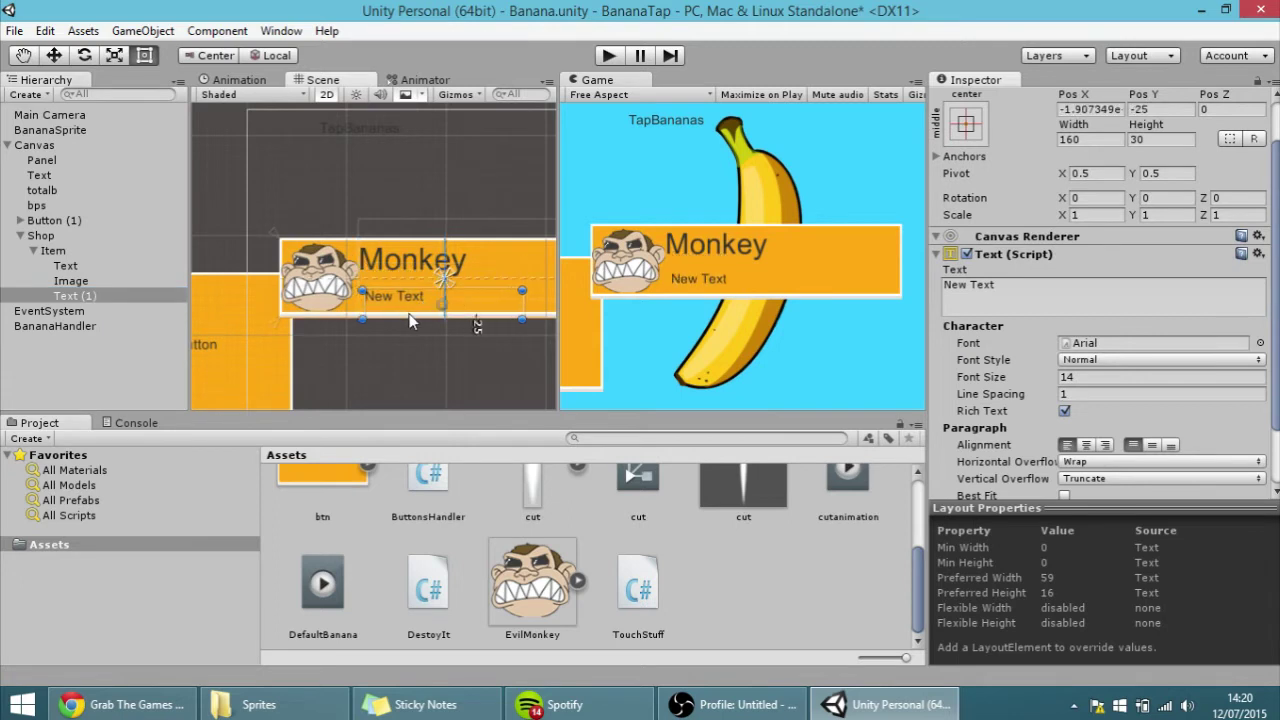
pyautogui.click(995, 298)
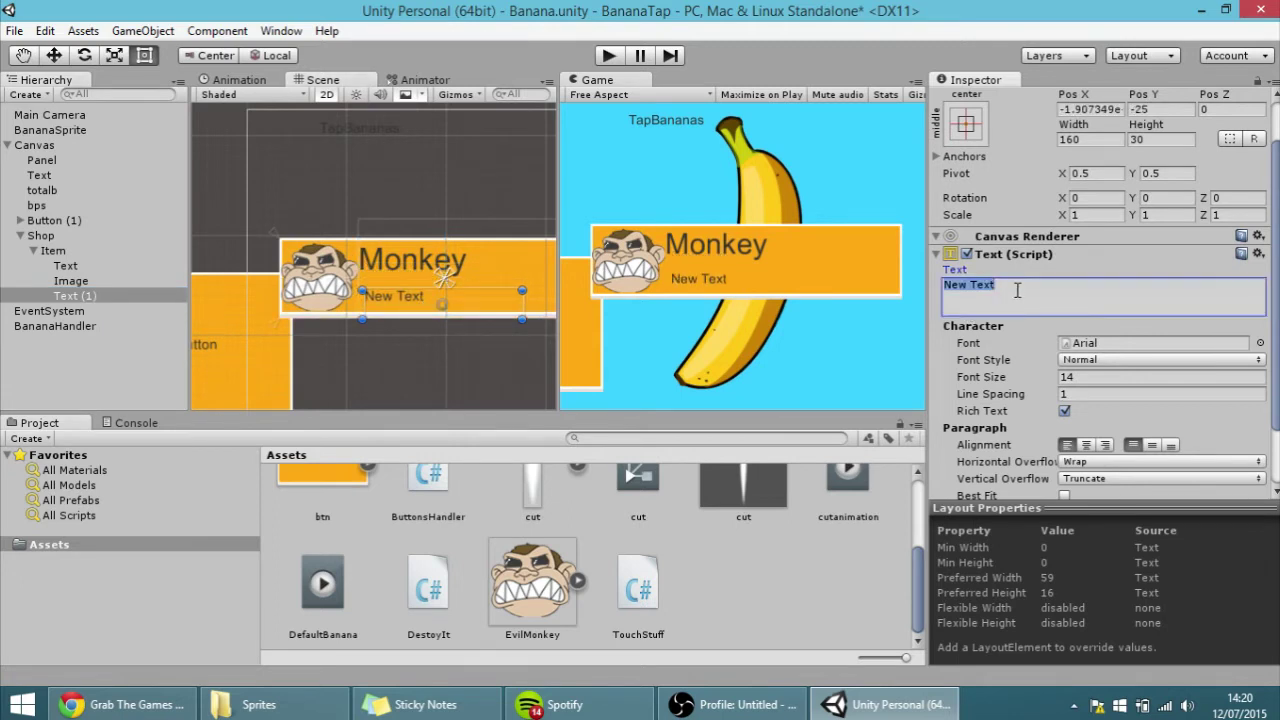
pyautogui.press('BackSpace')
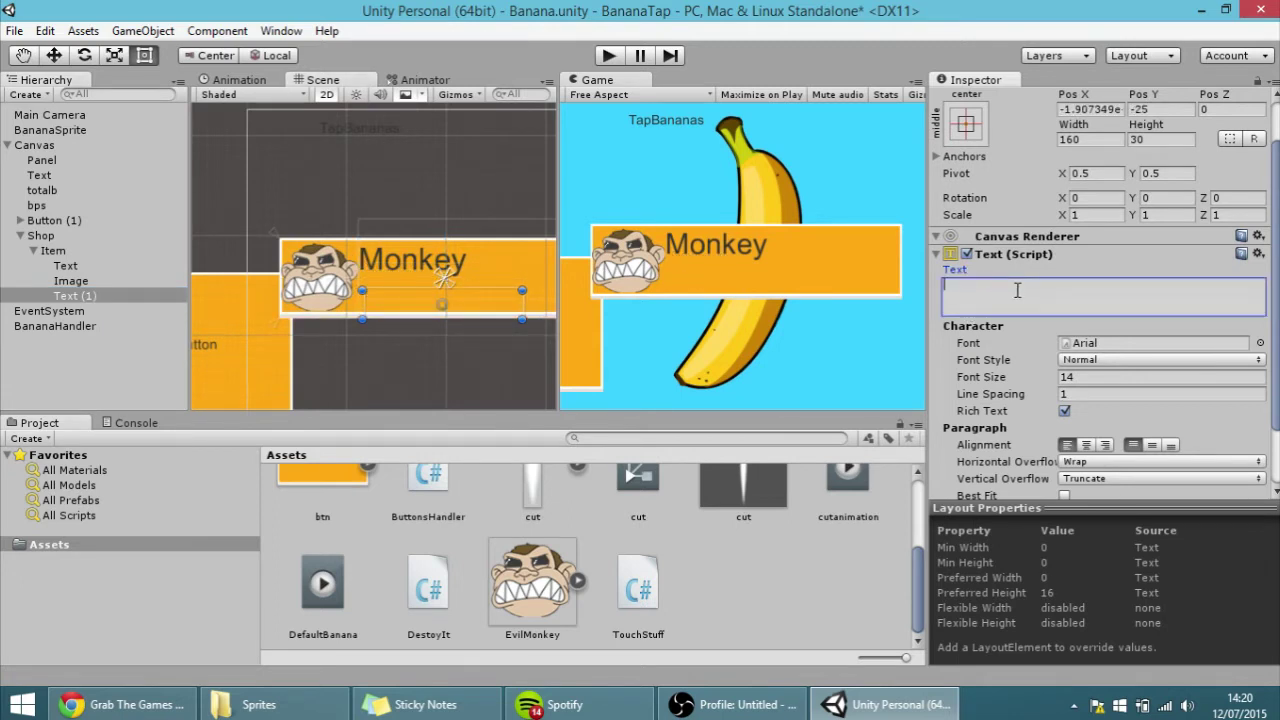
pyautogui.write('Cost')
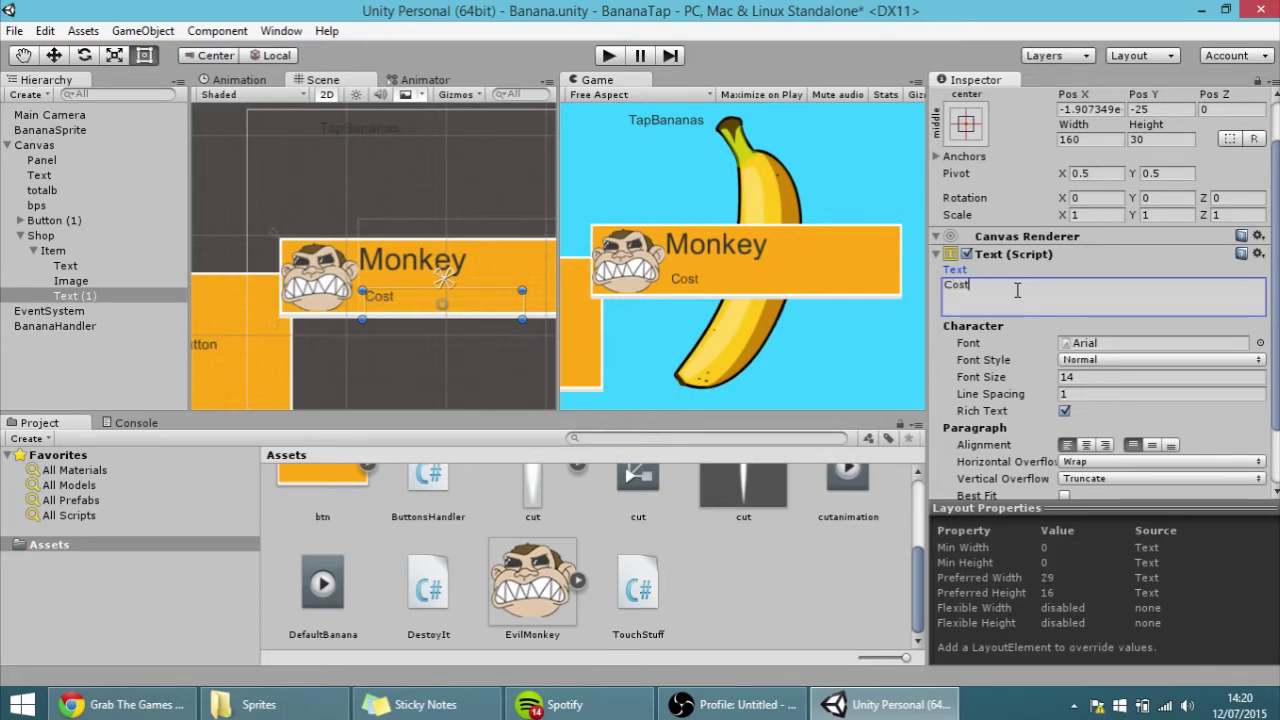
pyautogui.write(': ###')
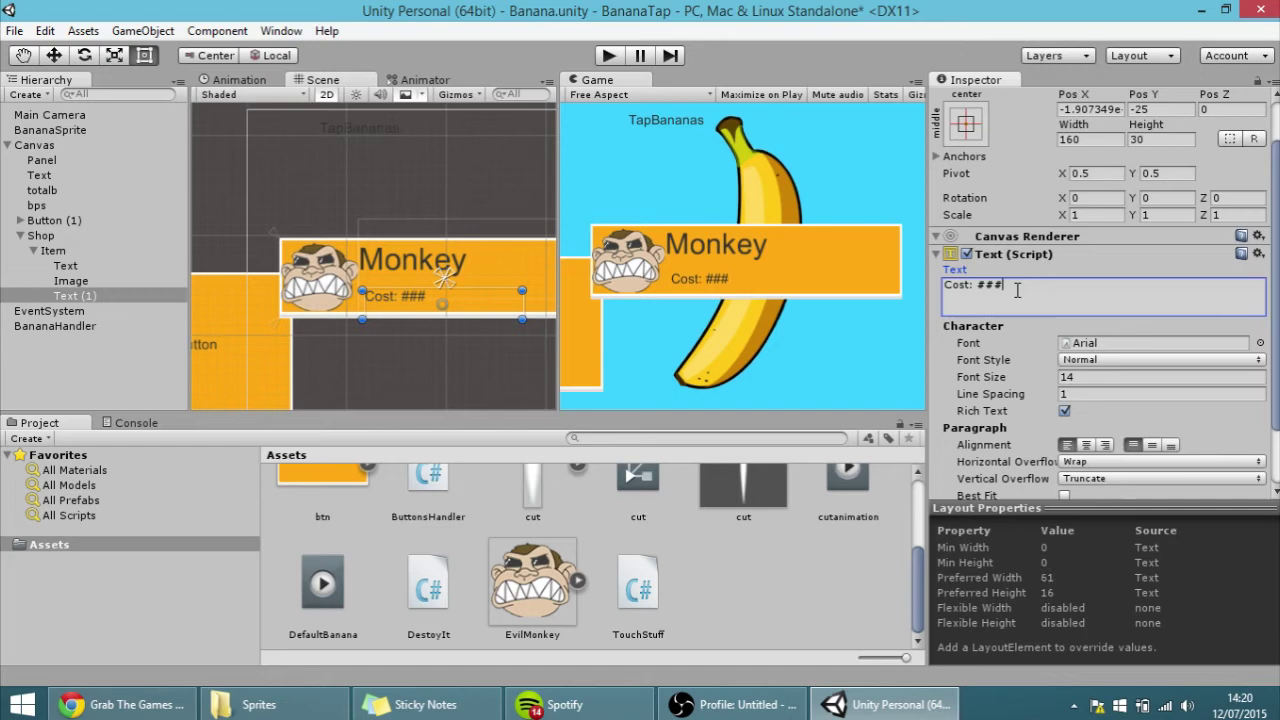
pyautogui.click(783, 238)
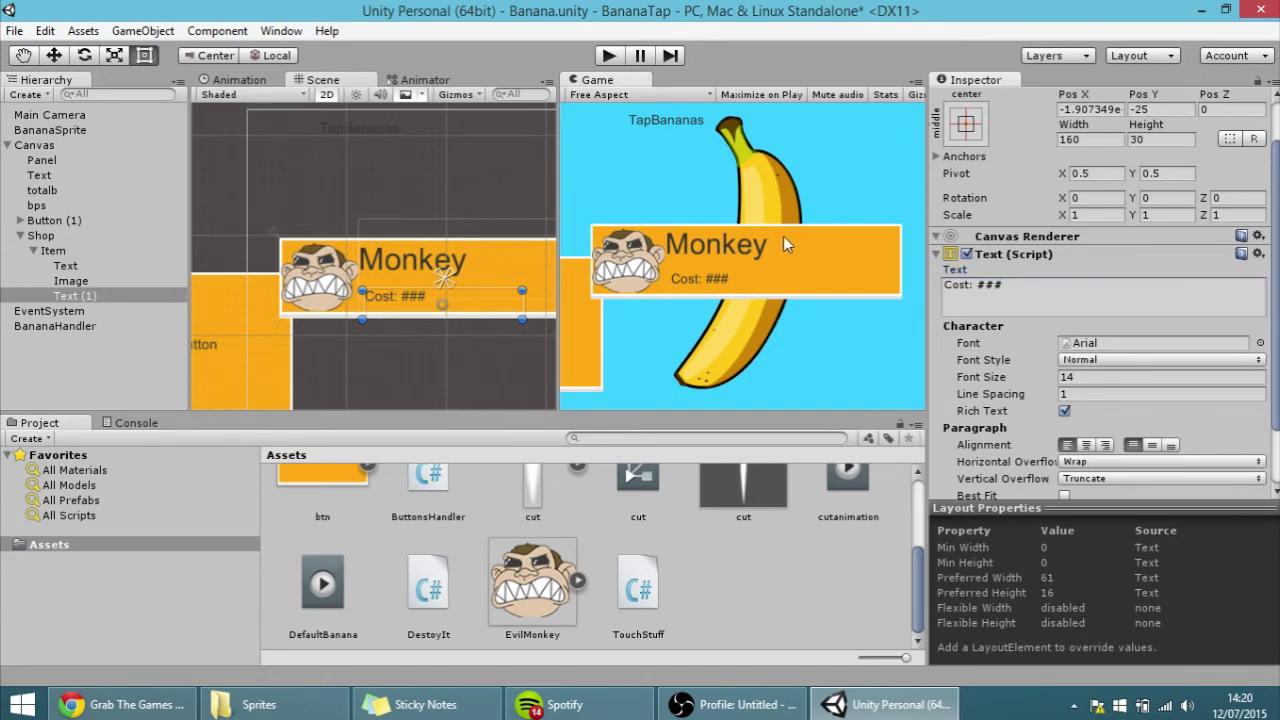
# - Add a half-width, right-aligned Text label at the Item button's right end
pyautogui.rightClick(47, 249)
pyautogui.moveTo(120, 507)
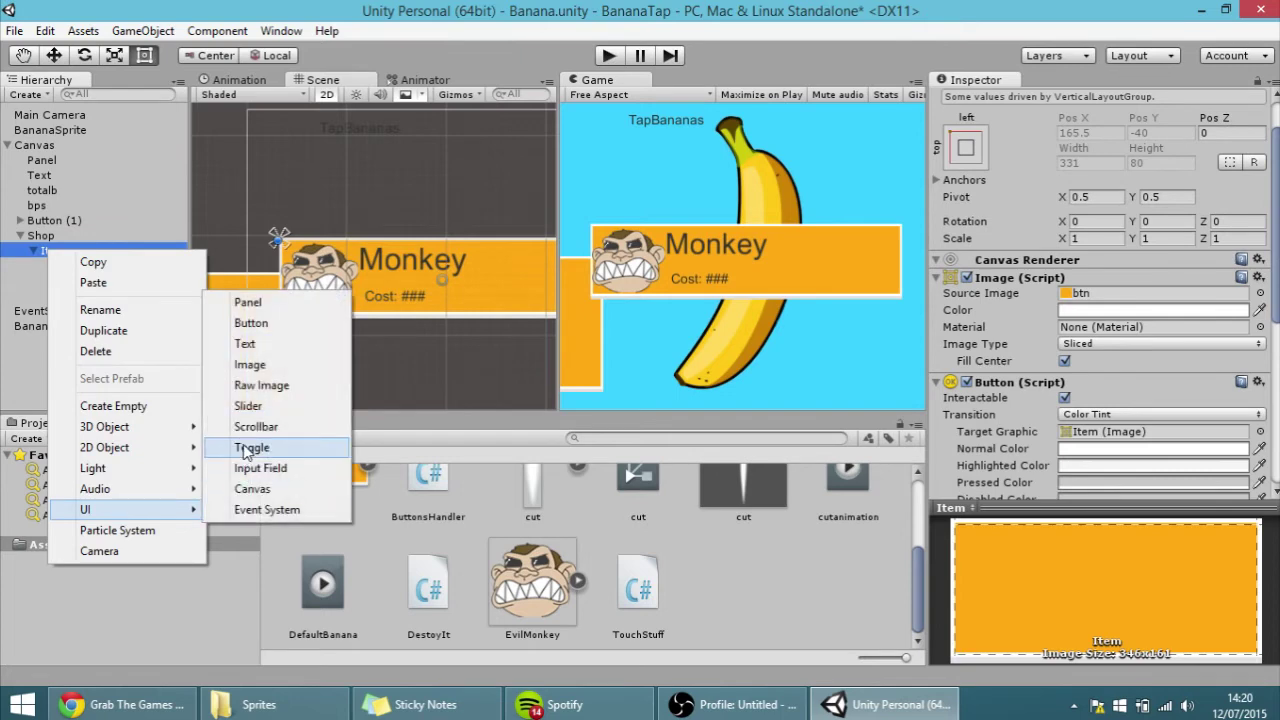
pyautogui.click(240, 342)
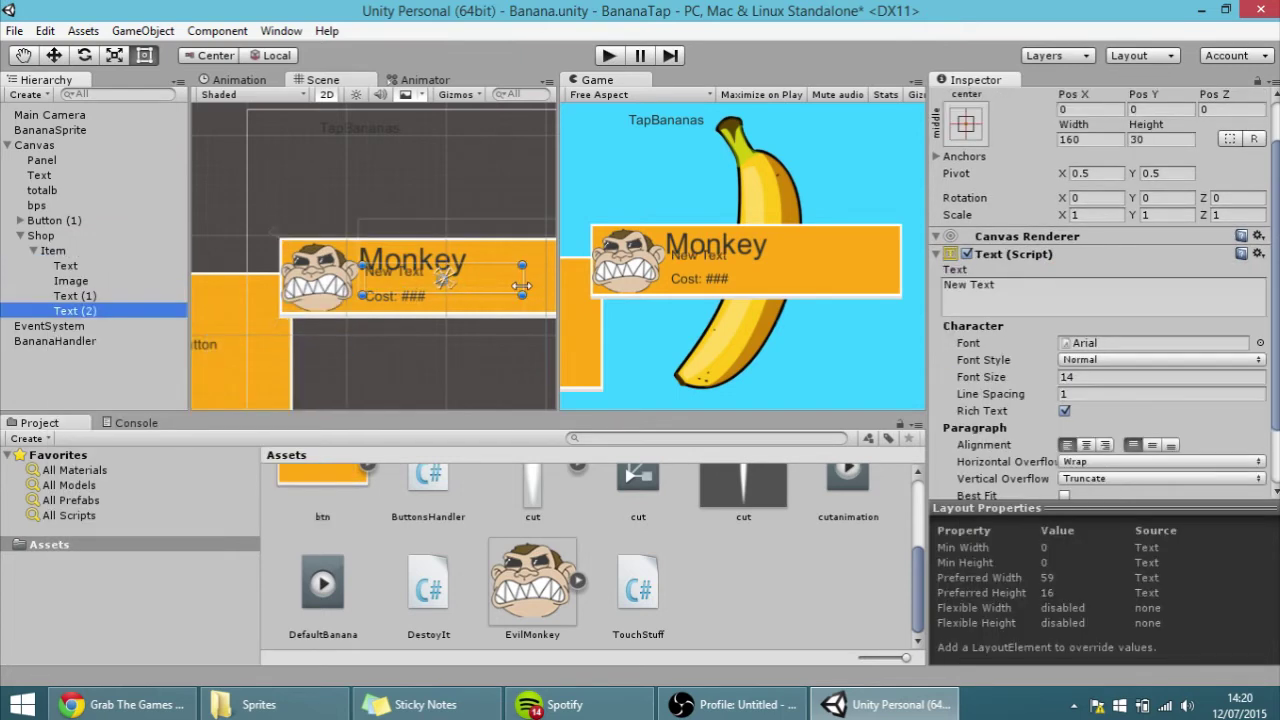
pyautogui.moveTo(522, 280); pyautogui.dragTo(425, 326)
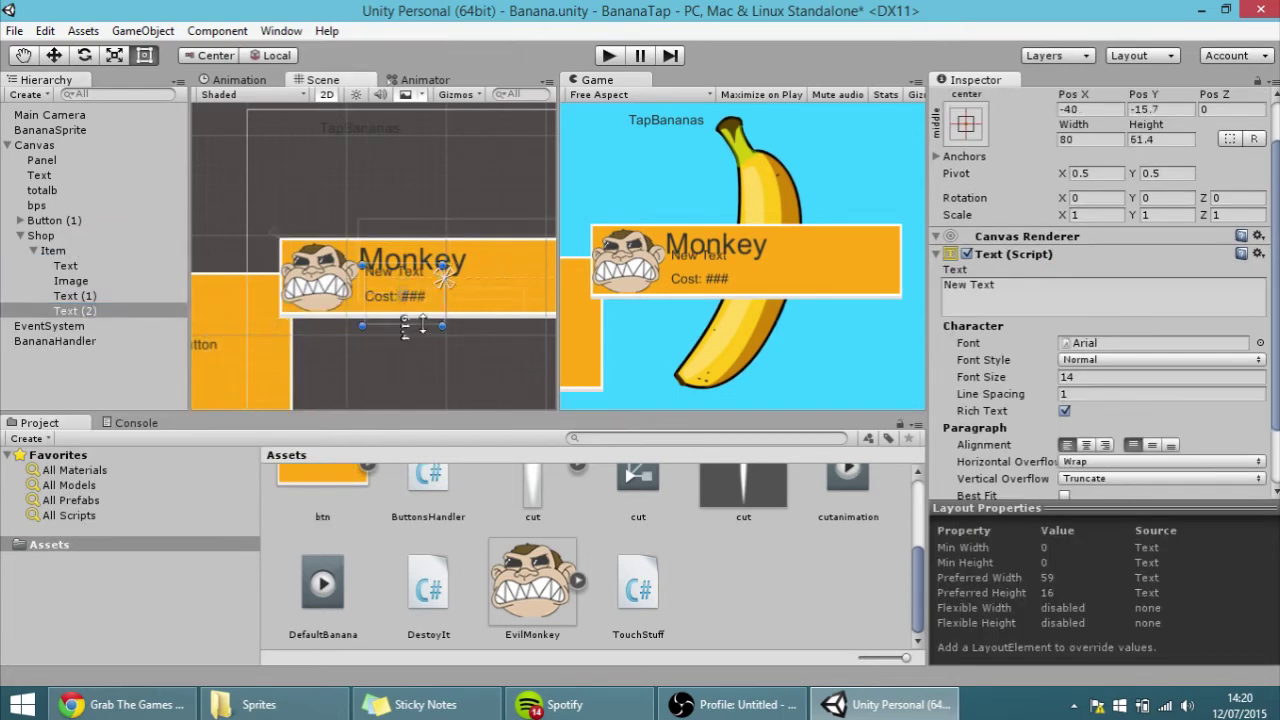
pyautogui.scroll(-2, 1027, 345)
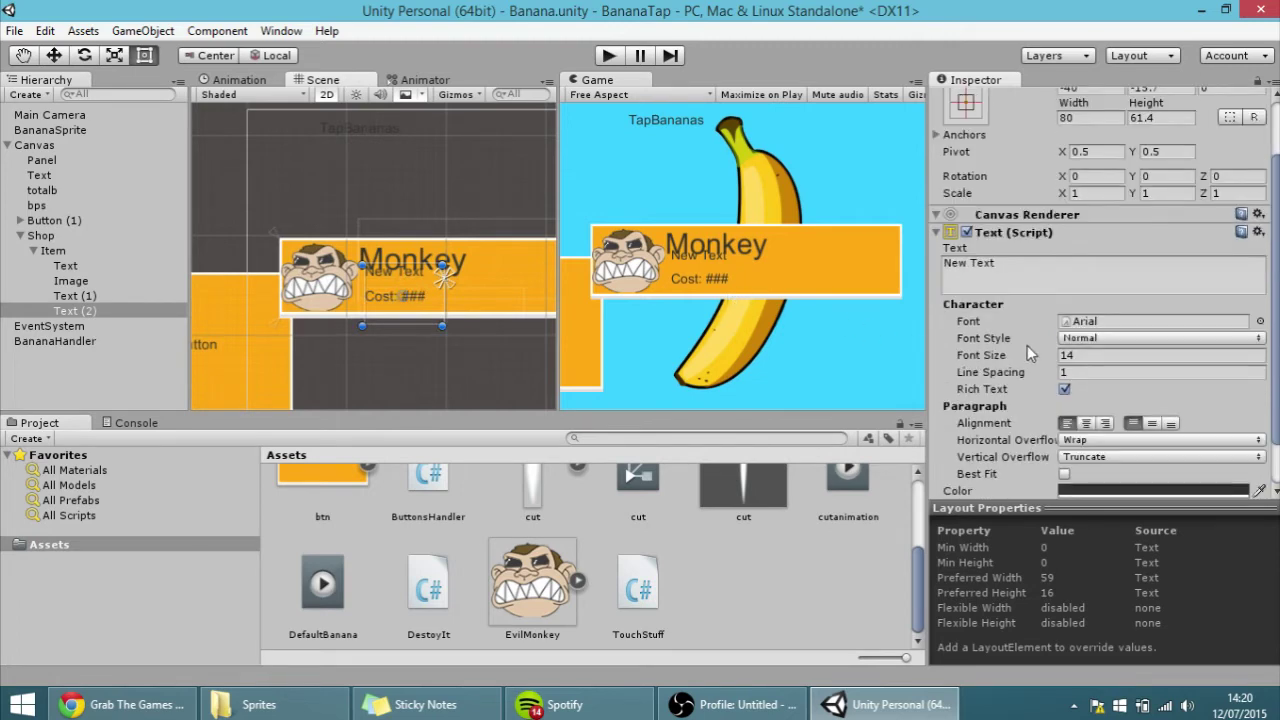
pyautogui.moveTo(382, 283); pyautogui.dragTo(552, 264)
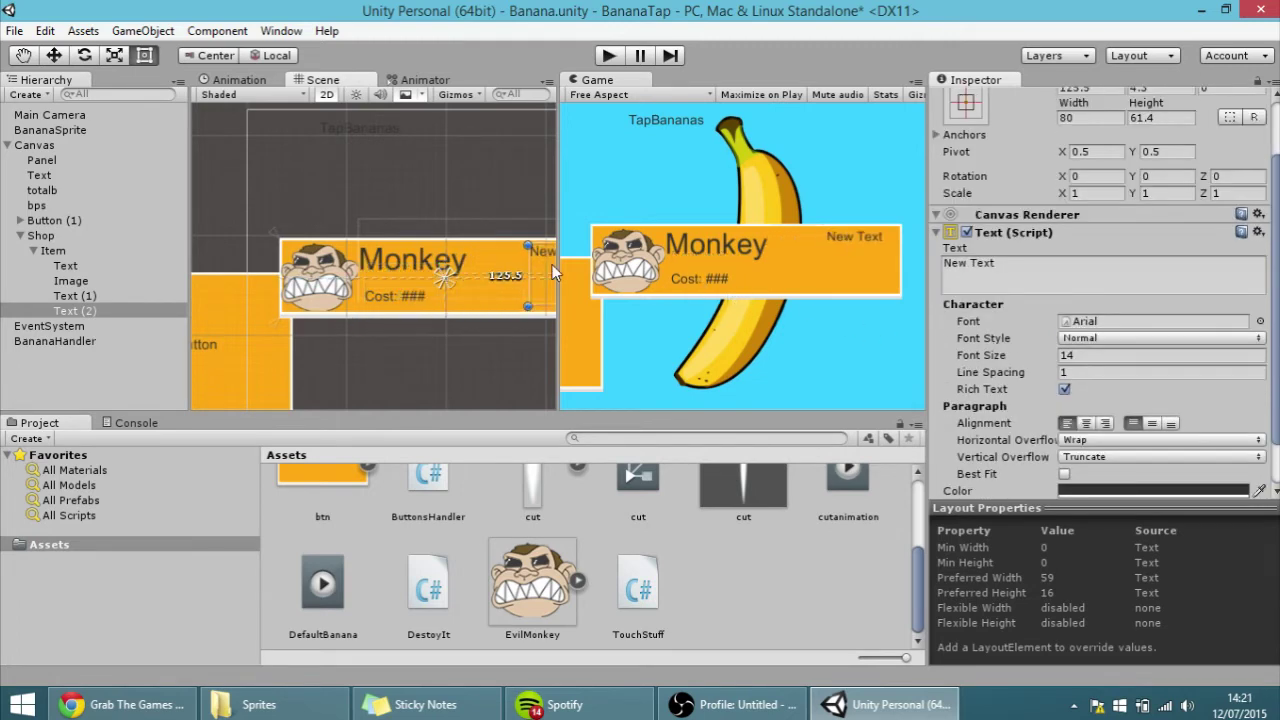
pyautogui.click(1105, 424)
# - Make the new label read 9999 at font size 48, widened to fit
pyautogui.click(955, 262)
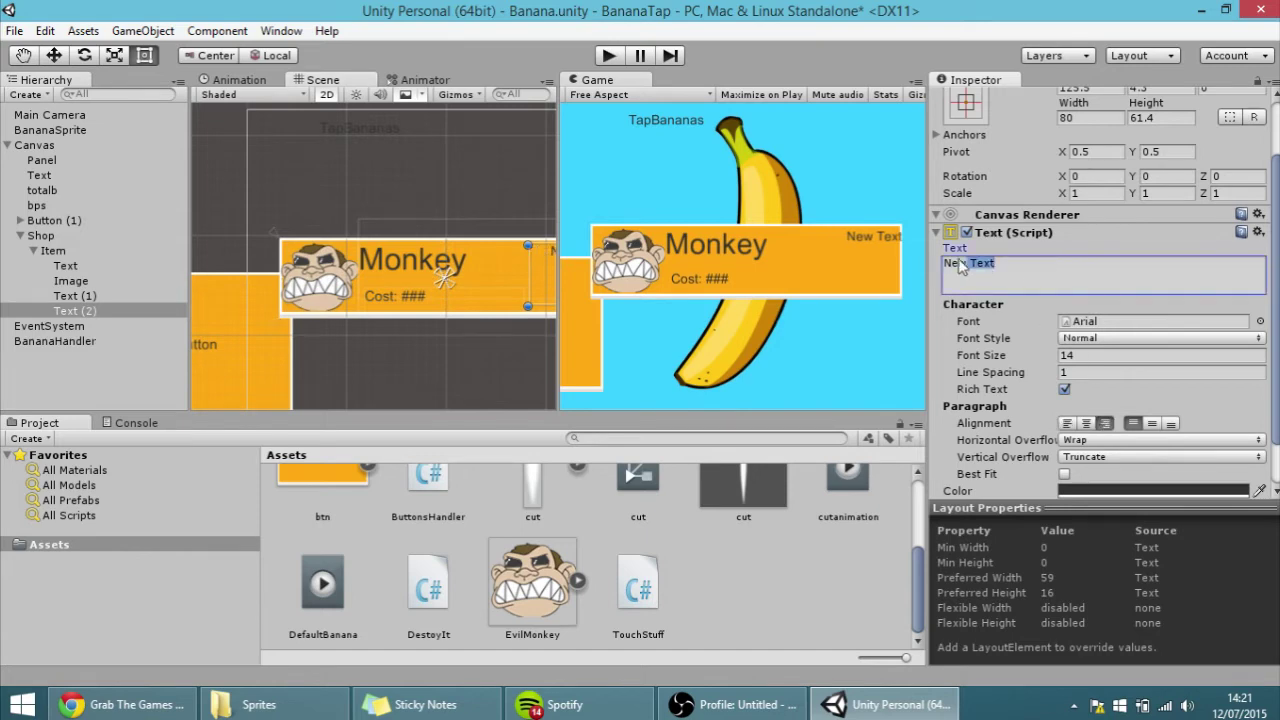
pyautogui.write('N9')
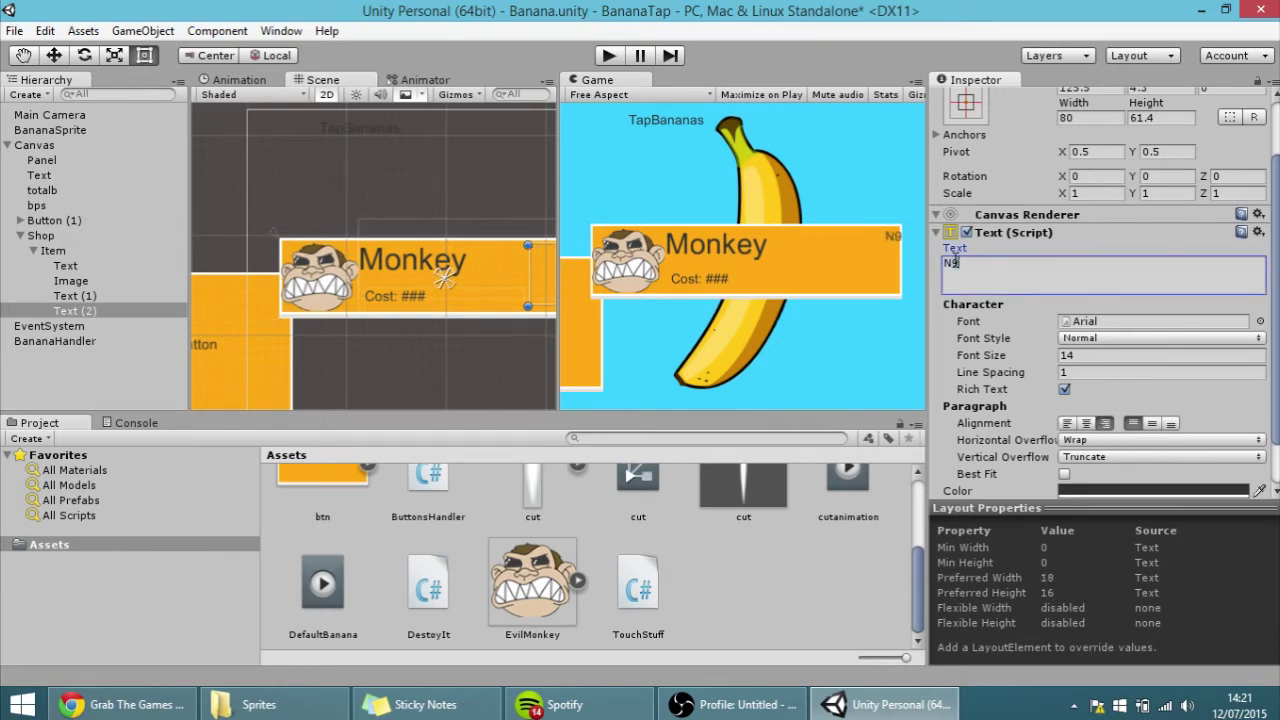
pyautogui.press('BackSpace')
pyautogui.press('BackSpace')
pyautogui.write('0')
pyautogui.moveTo(995, 366); pyautogui.dragTo(1033, 366)
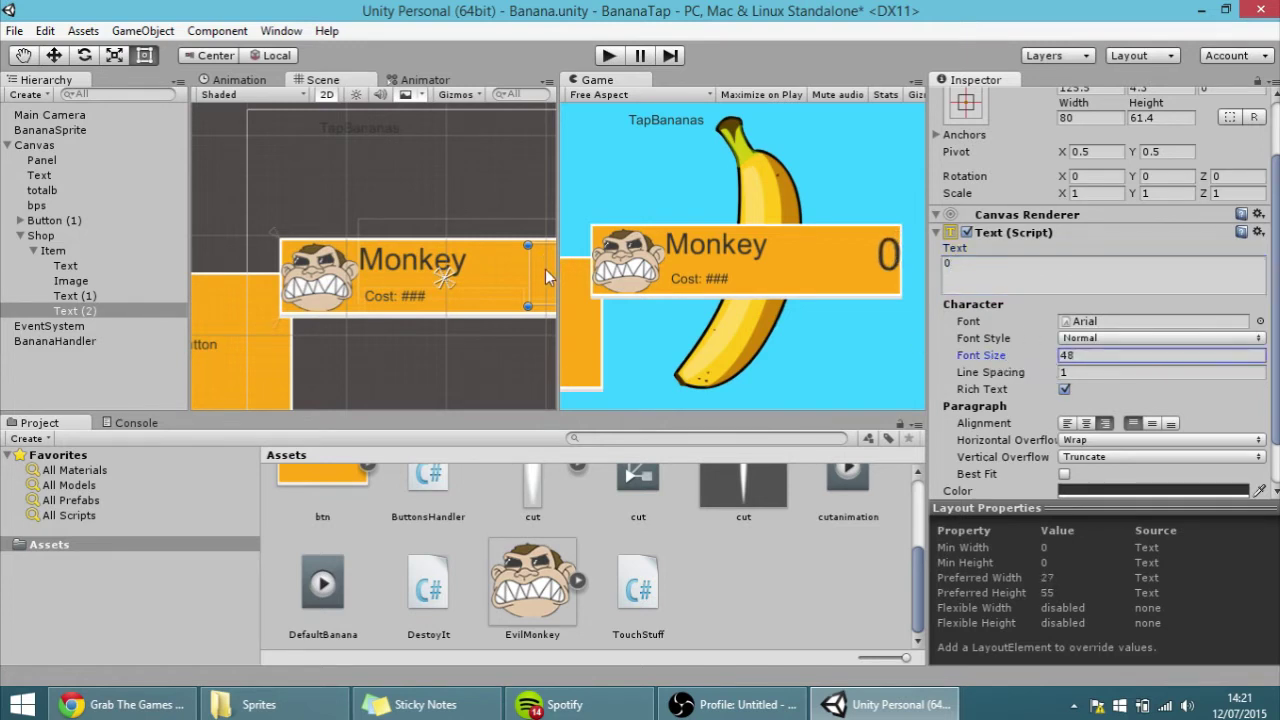
pyautogui.moveTo(545, 269); pyautogui.dragTo(536, 267)
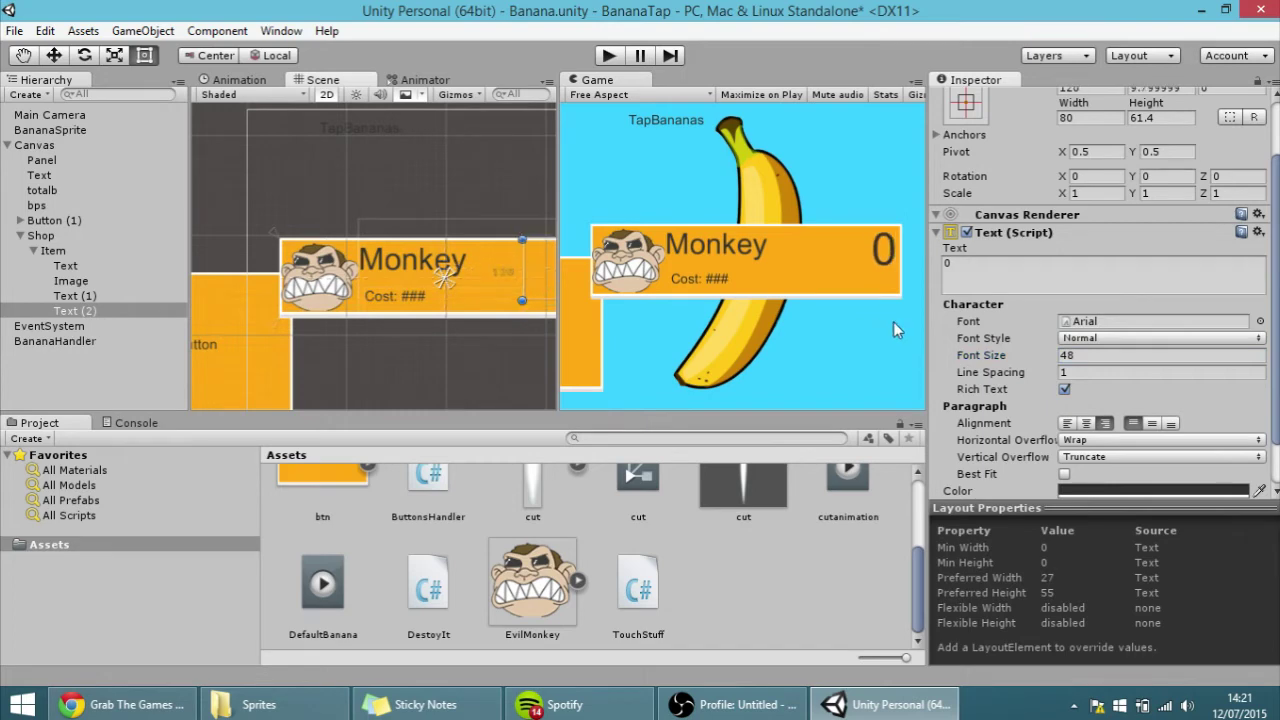
pyautogui.click(948, 263)
pyautogui.write('9')
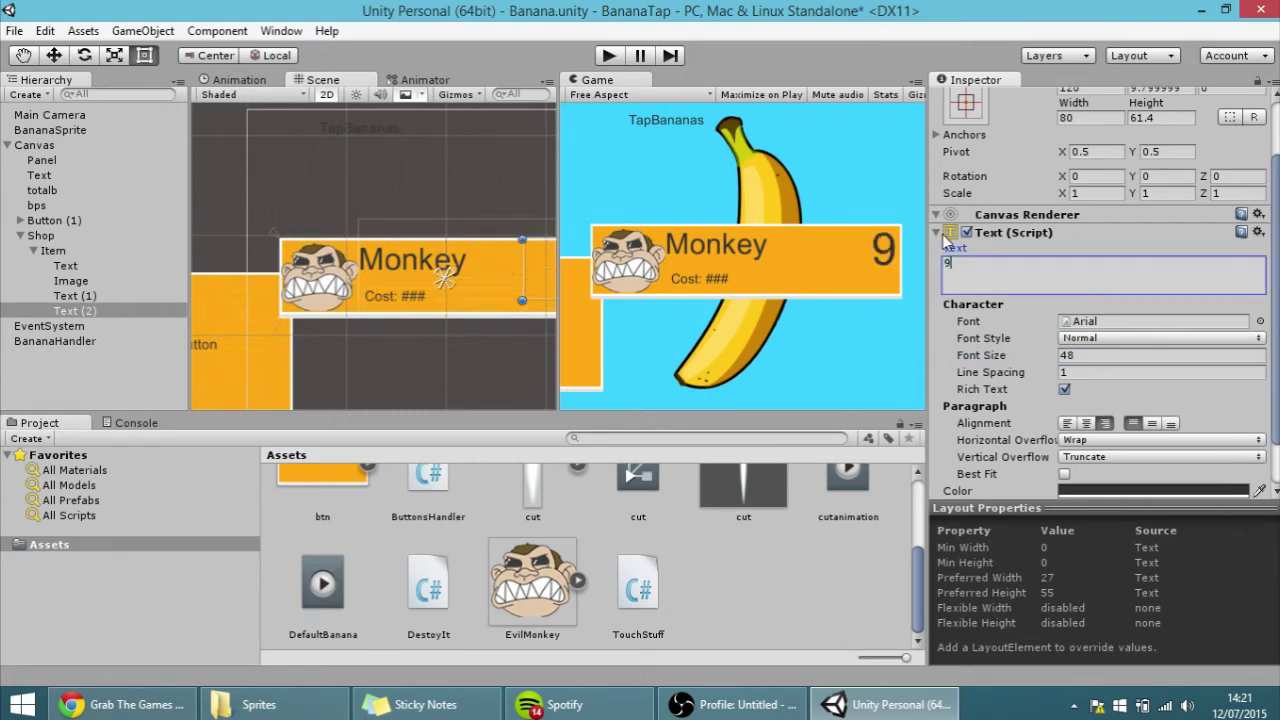
pyautogui.write('999')
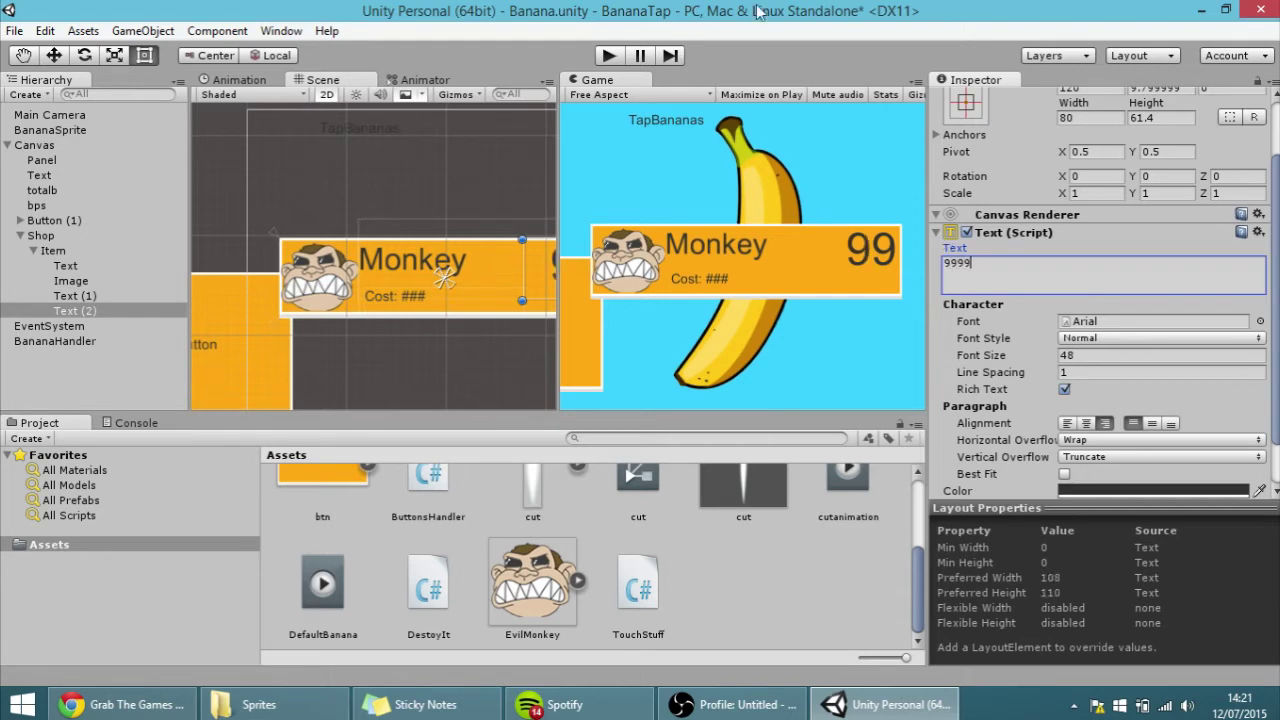
pyautogui.scroll(-1, 496, 213)
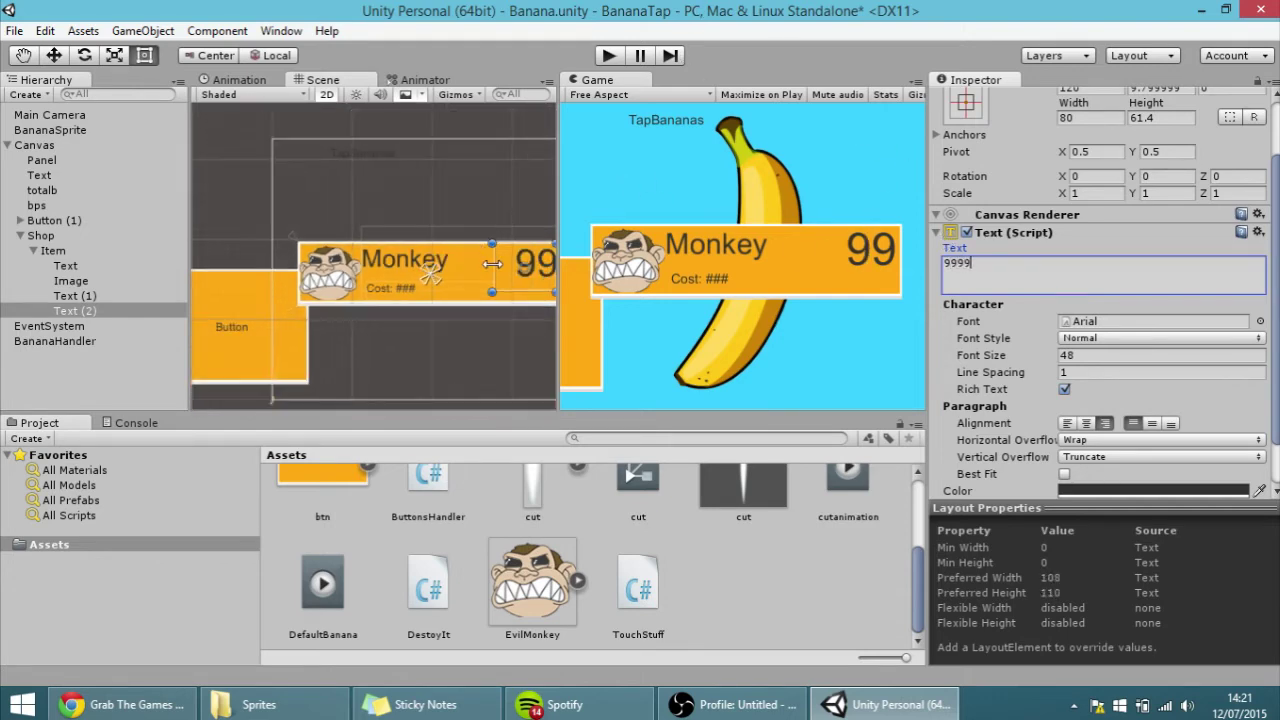
pyautogui.moveTo(498, 264); pyautogui.dragTo(477, 291)
pyautogui.click(481, 335)
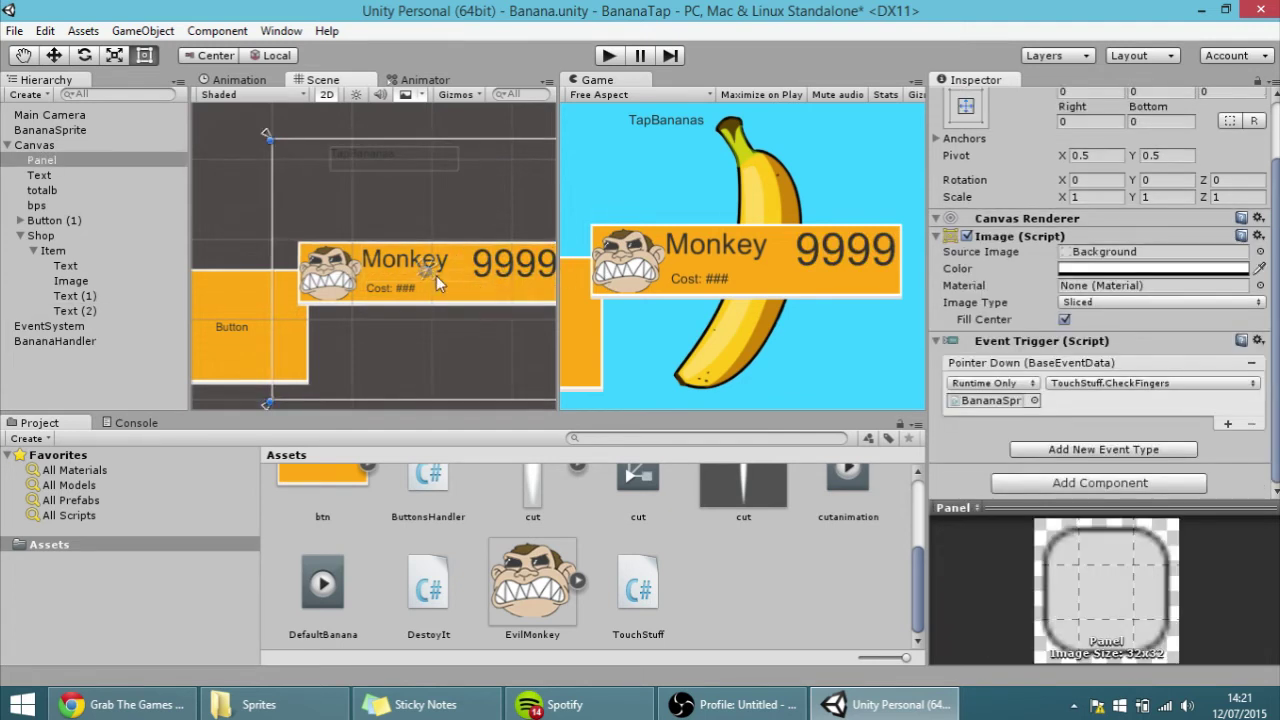
pyautogui.moveTo(460, 307); pyautogui.dragTo(398, 307, button='middle')
pyautogui.scroll(3, 380, 315)
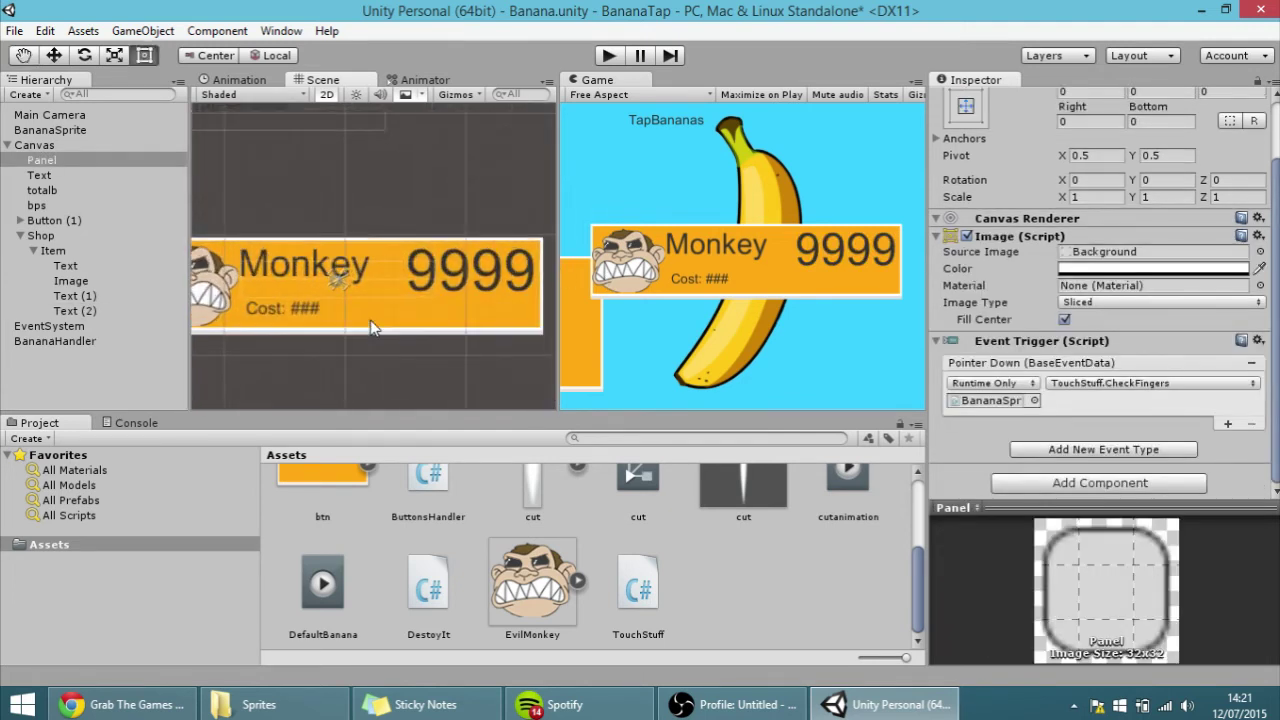
pyautogui.scroll(-2, 370, 322)
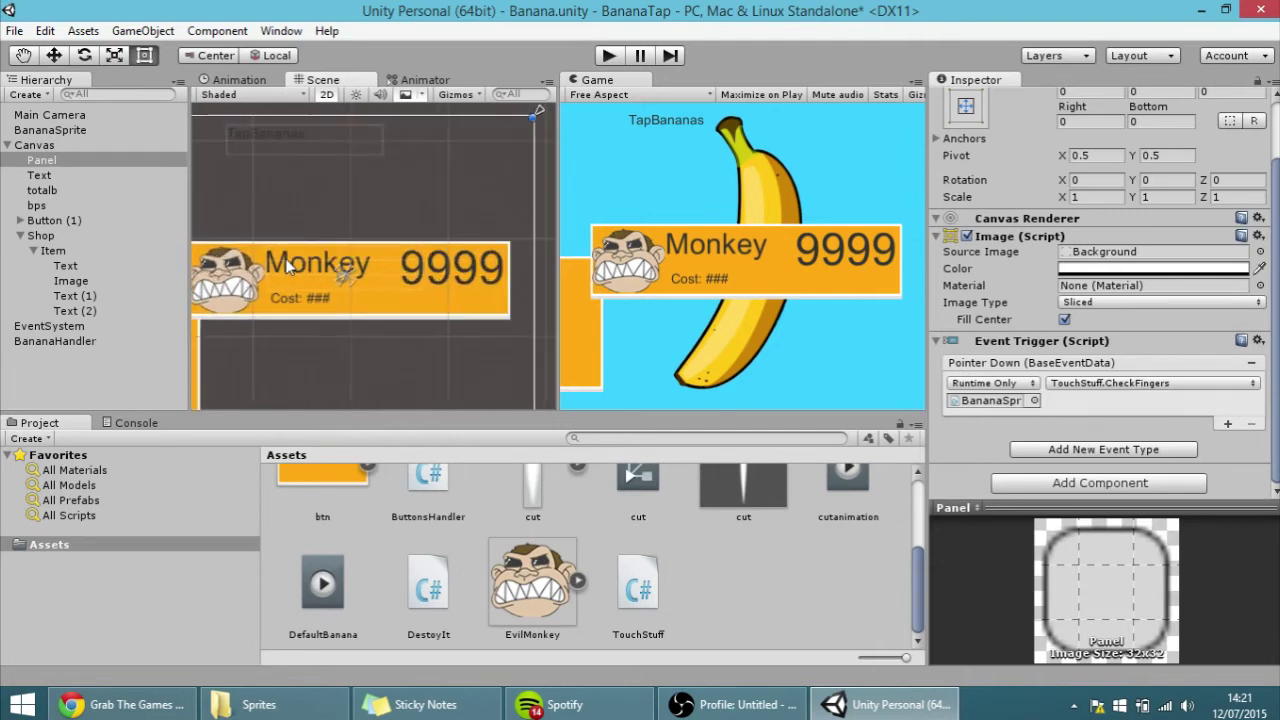
# - Add a fourth Text label under Item and place it beside the Cost text
pyautogui.rightClick(55, 251)
pyautogui.moveTo(110, 516)
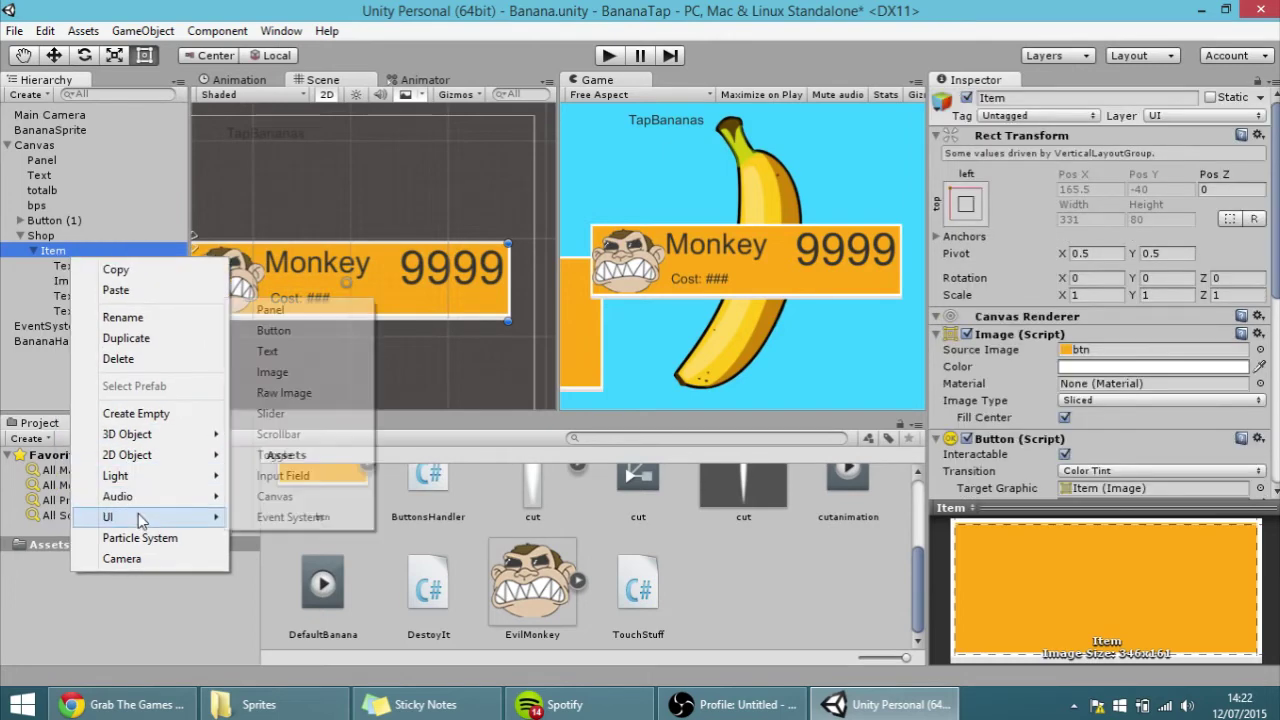
pyautogui.click(267, 351)
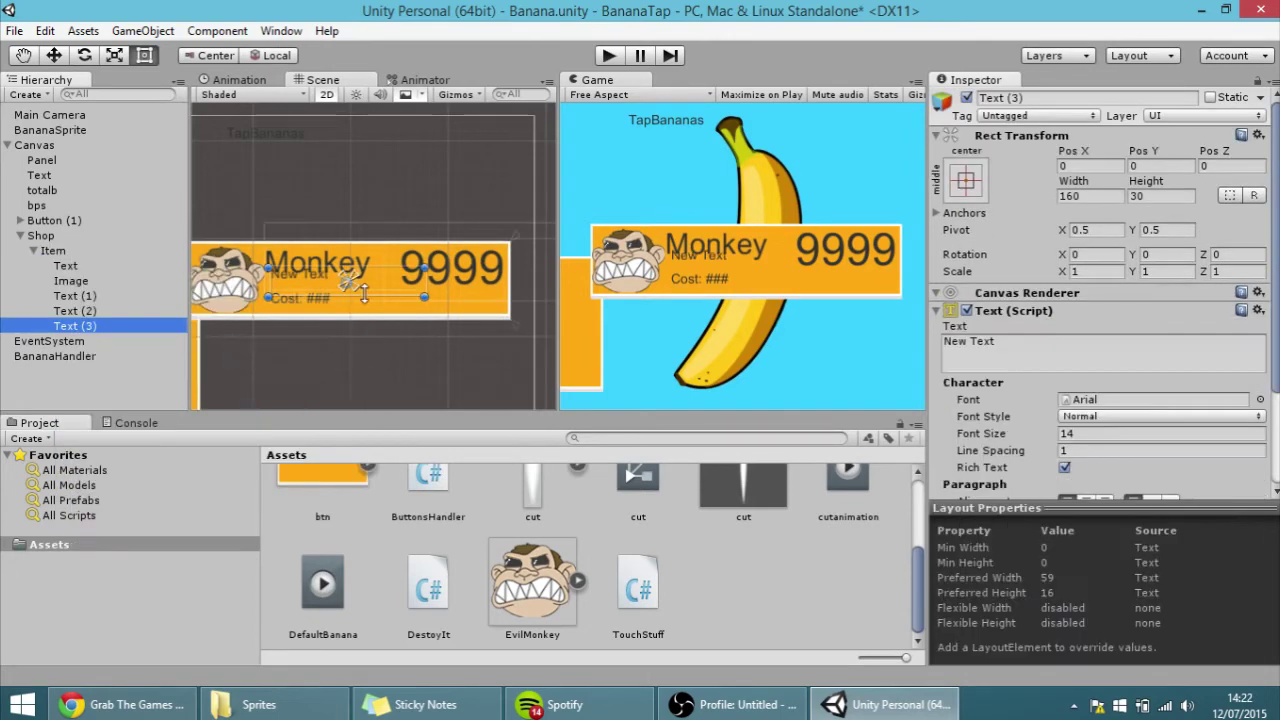
pyautogui.moveTo(376, 280); pyautogui.dragTo(539, 317)
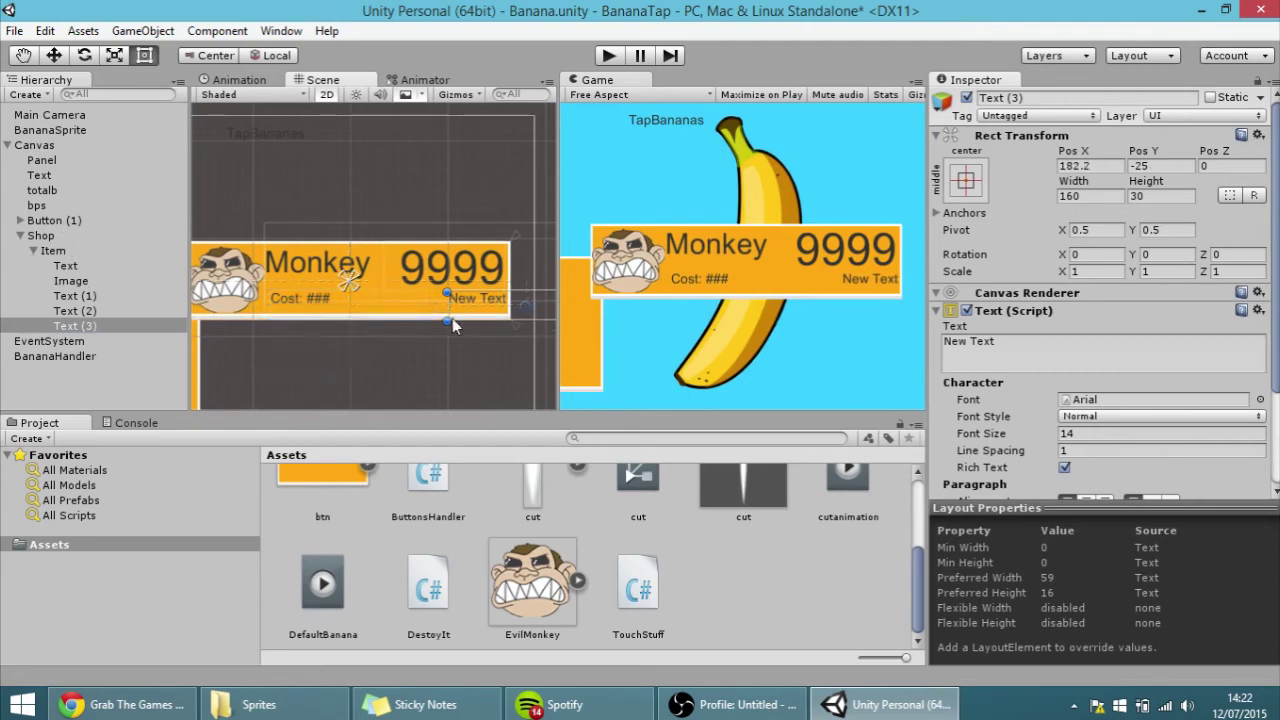
pyautogui.moveTo(453, 325); pyautogui.dragTo(438, 324)
pyautogui.click(970, 350)
pyautogui.scroll(-3, 968, 365)
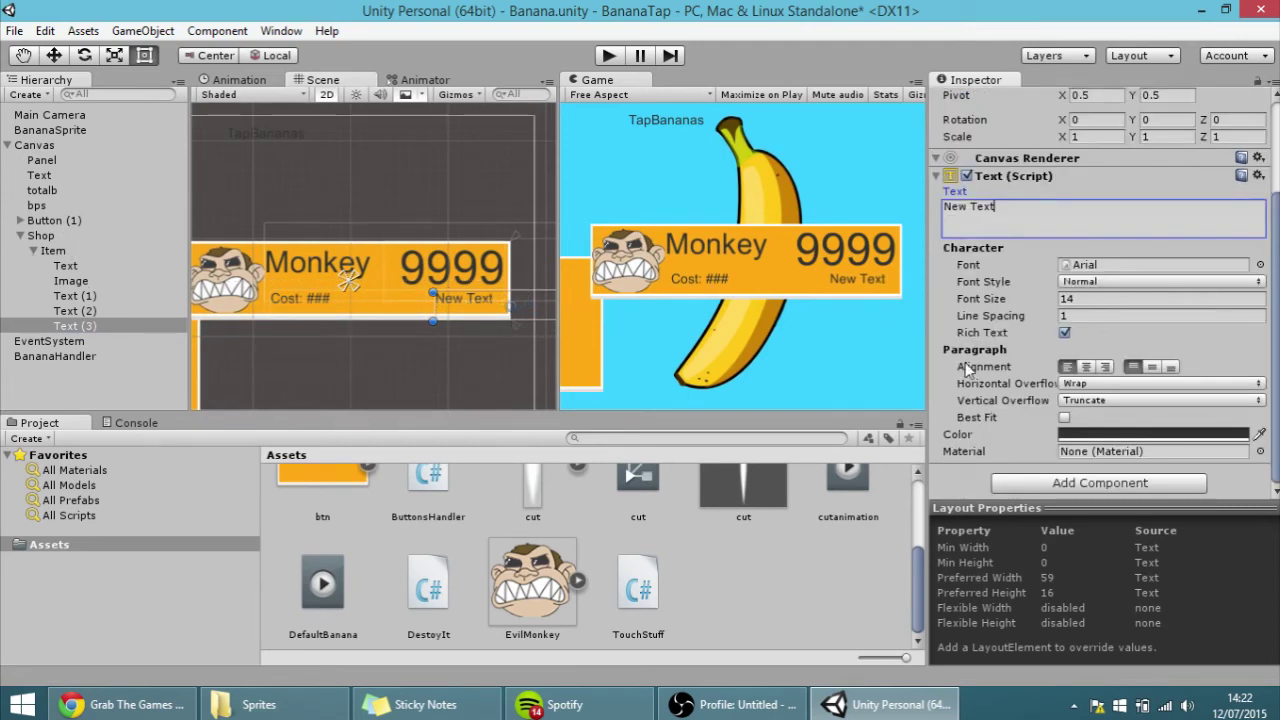
pyautogui.moveTo(463, 320); pyautogui.dragTo(429, 317)
# - Set the label to 'BPS: ###' and slide it right, under the 9999 count
pyautogui.click(1048, 208)
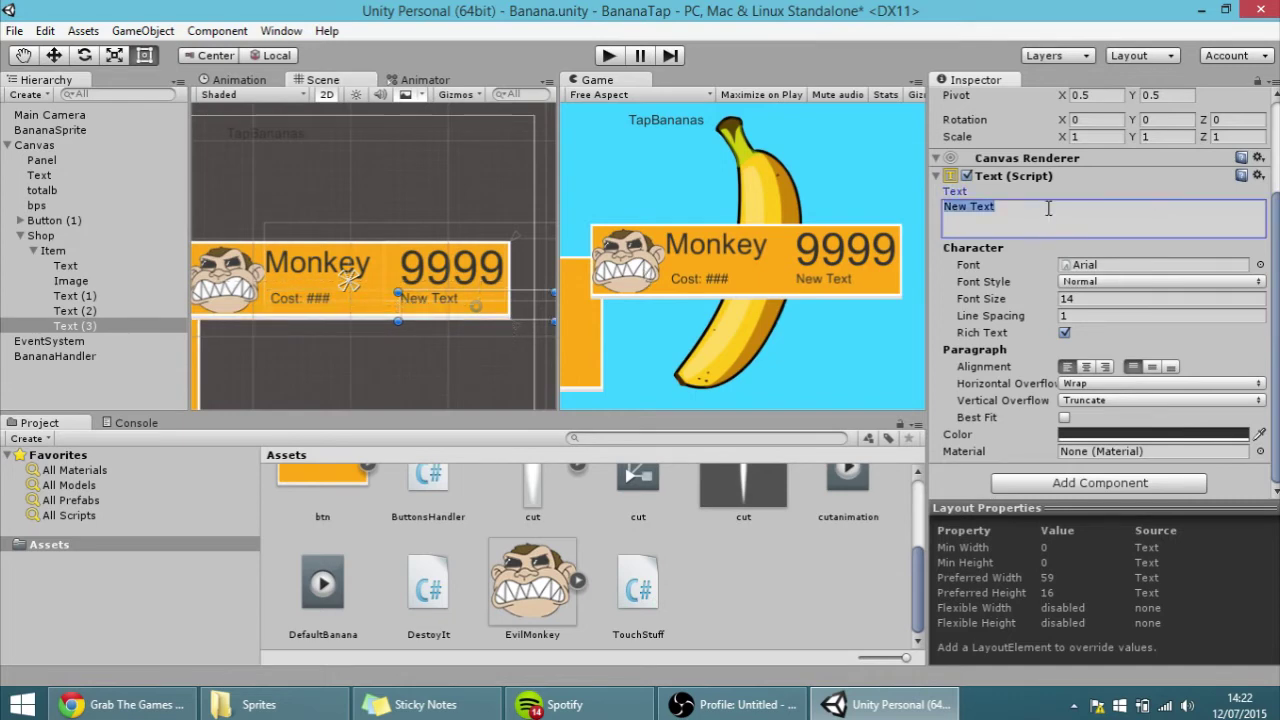
pyautogui.write('BPS')
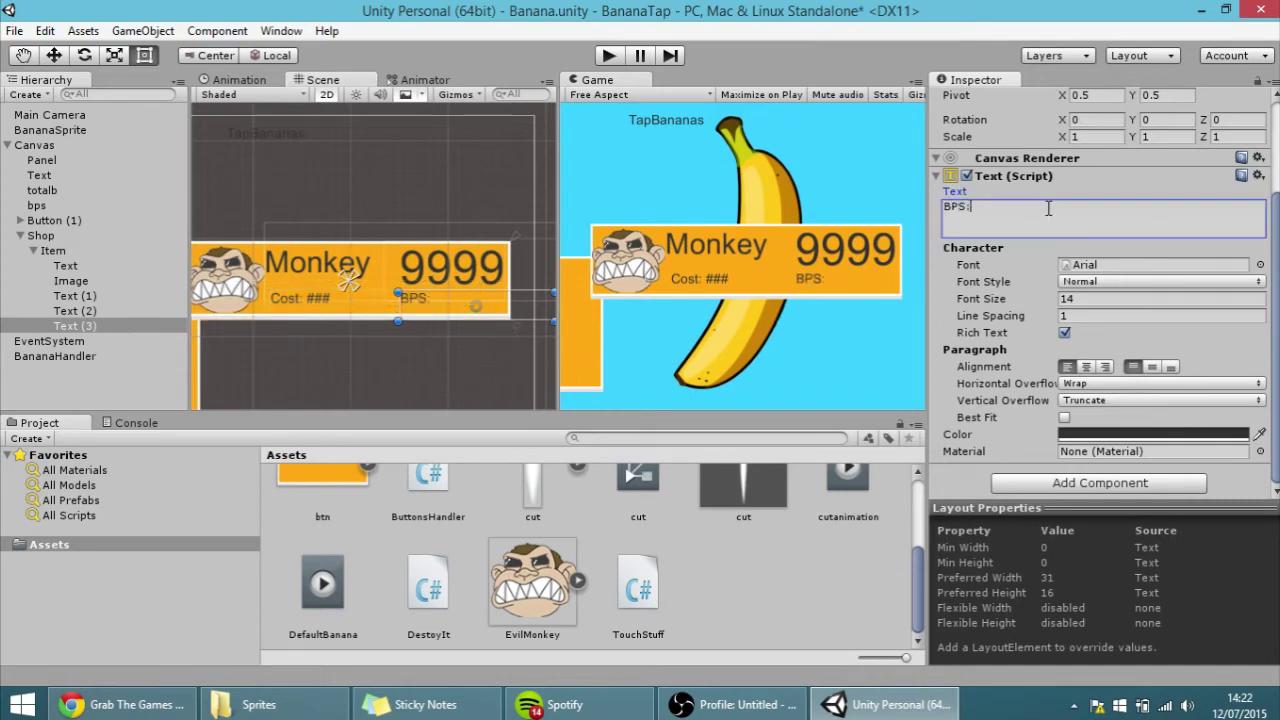
pyautogui.write(': ###')
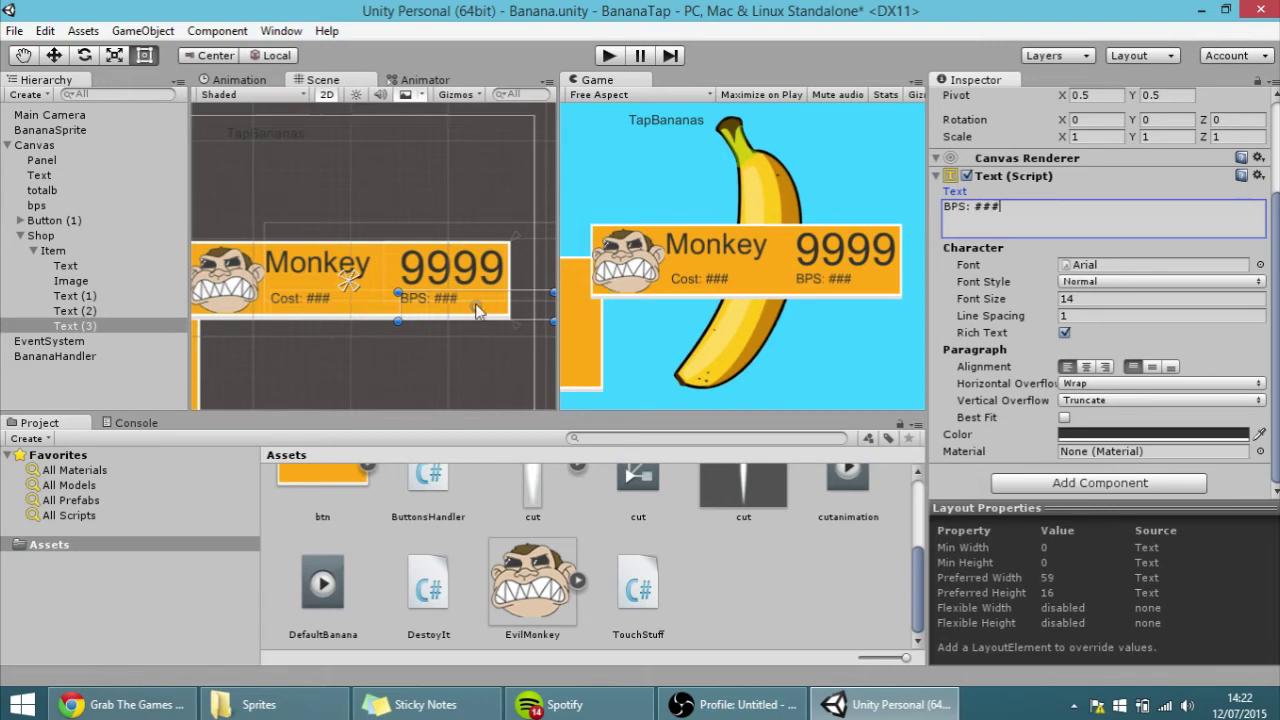
pyautogui.moveTo(456, 314); pyautogui.dragTo(476, 315)
pyautogui.scroll(2, 619, 640)
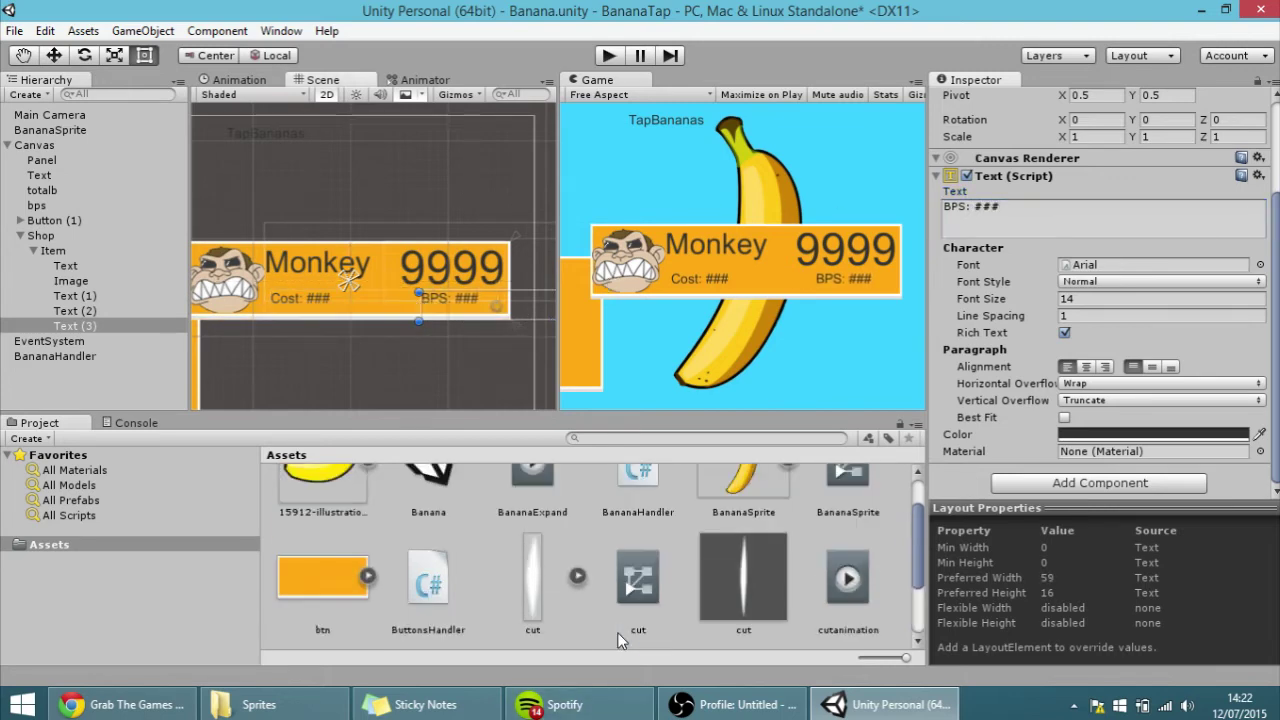
pyautogui.scroll(2, 619, 640)
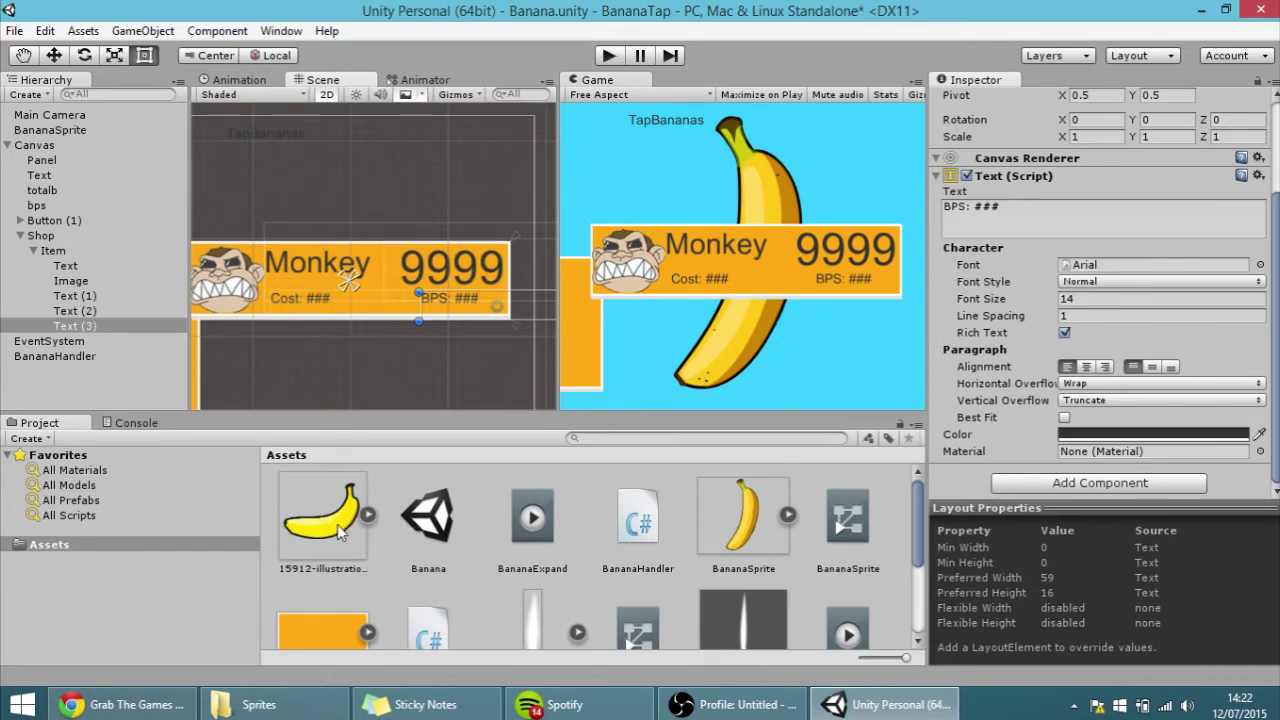
# - Add a child UI Image under Item and set its Source Image to the banana sprite
pyautogui.click(48, 258)
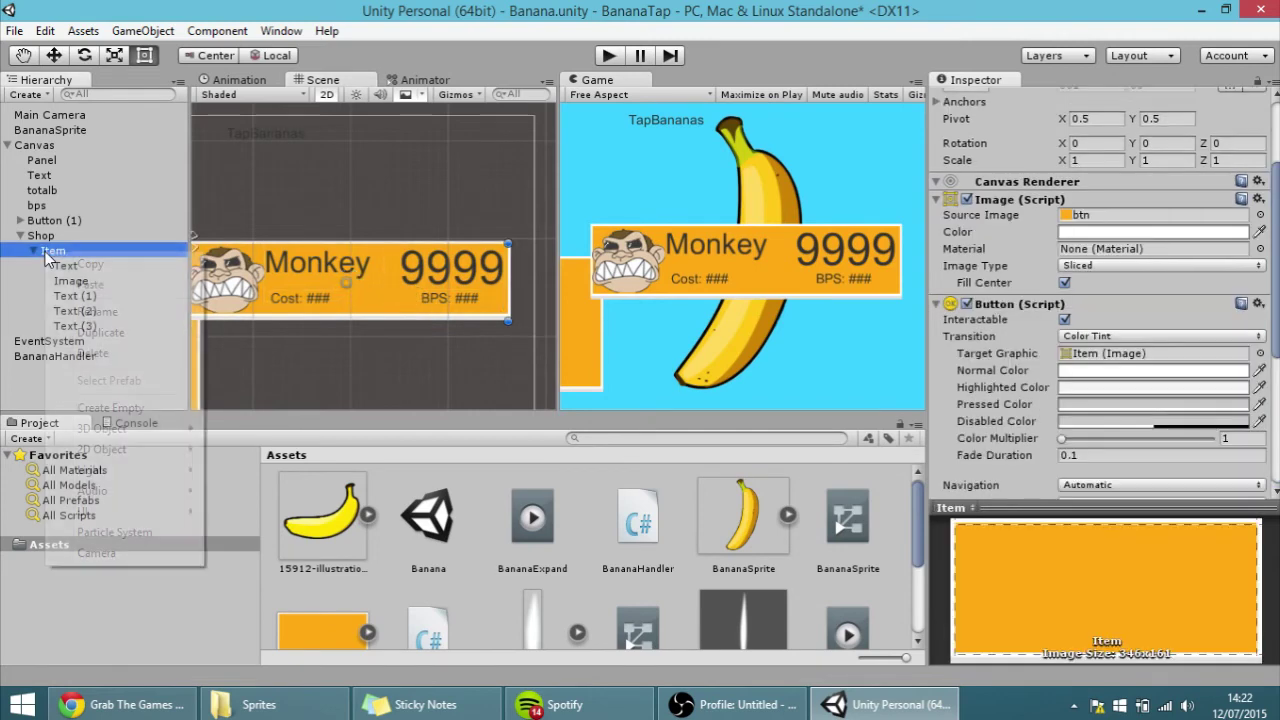
pyautogui.rightClick(48, 256)
pyautogui.moveTo(97, 509)
pyautogui.click(250, 366)
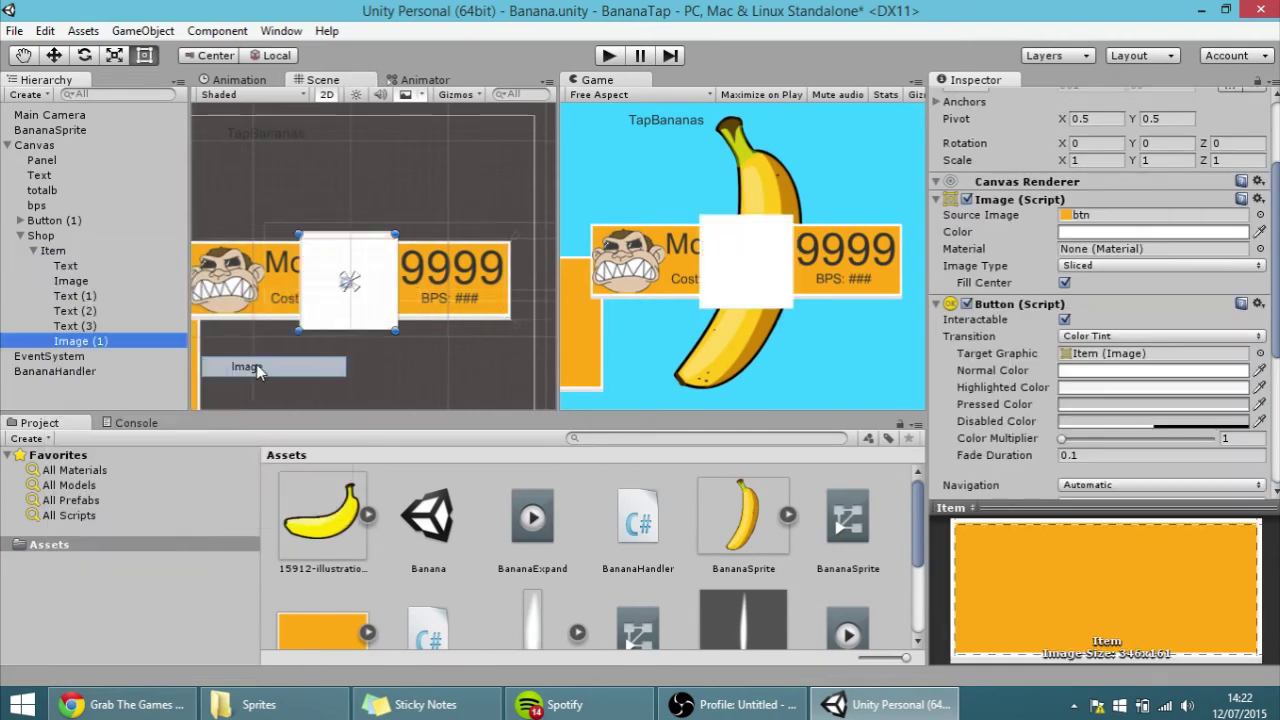
pyautogui.moveTo(354, 528); pyautogui.dragTo(1132, 330)
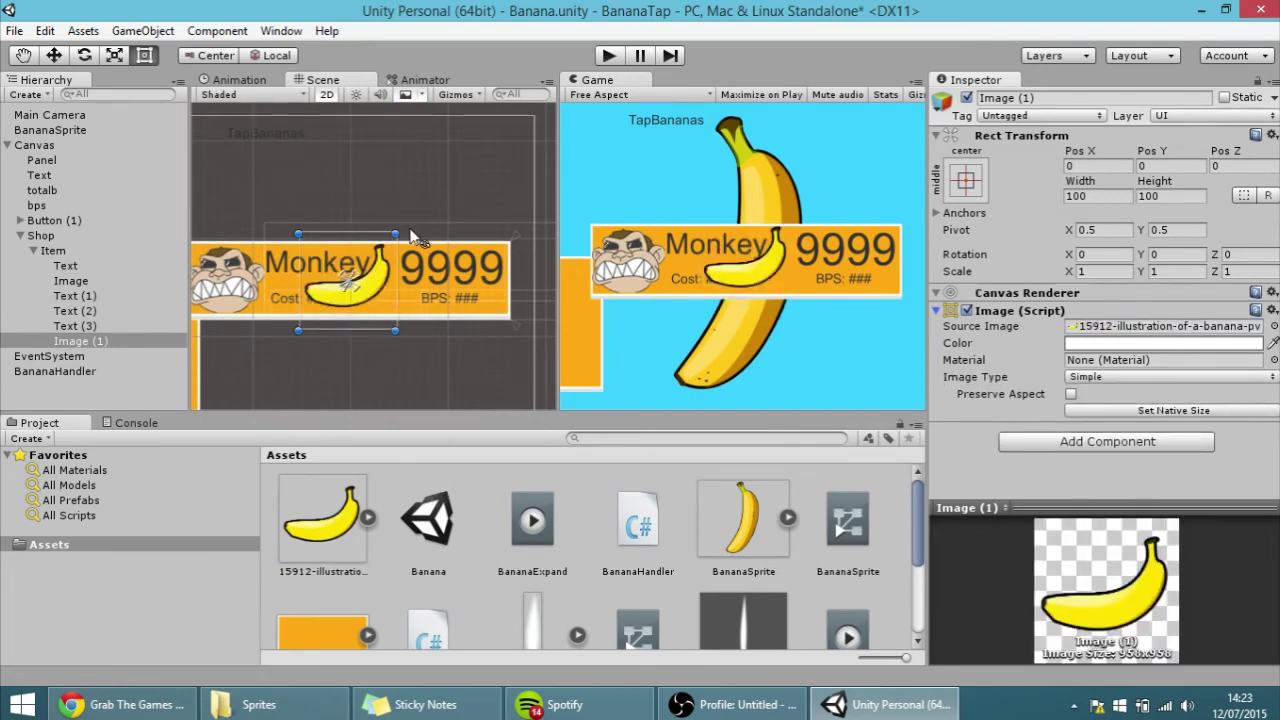
# - Shrink the banana image to about 32 units, tilt it 58°, and place it beside Cost
pyautogui.scroll(1, 396, 236)
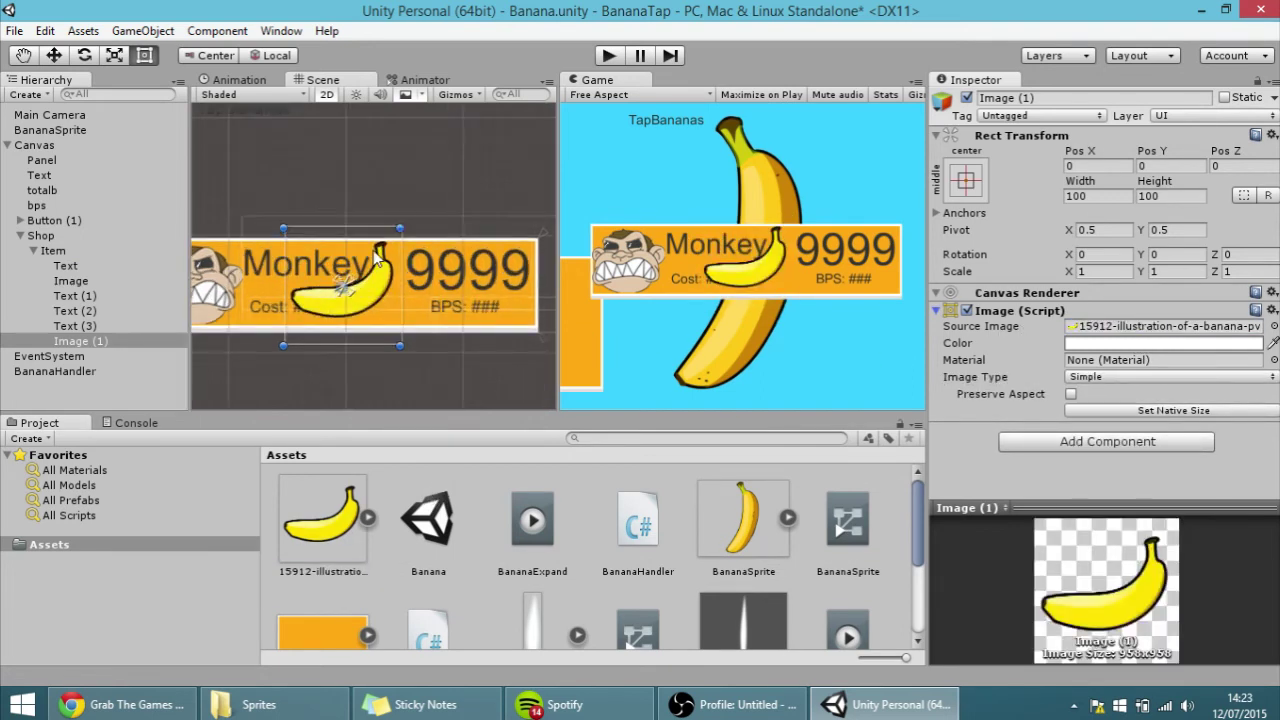
pyautogui.scroll(1, 402, 226)
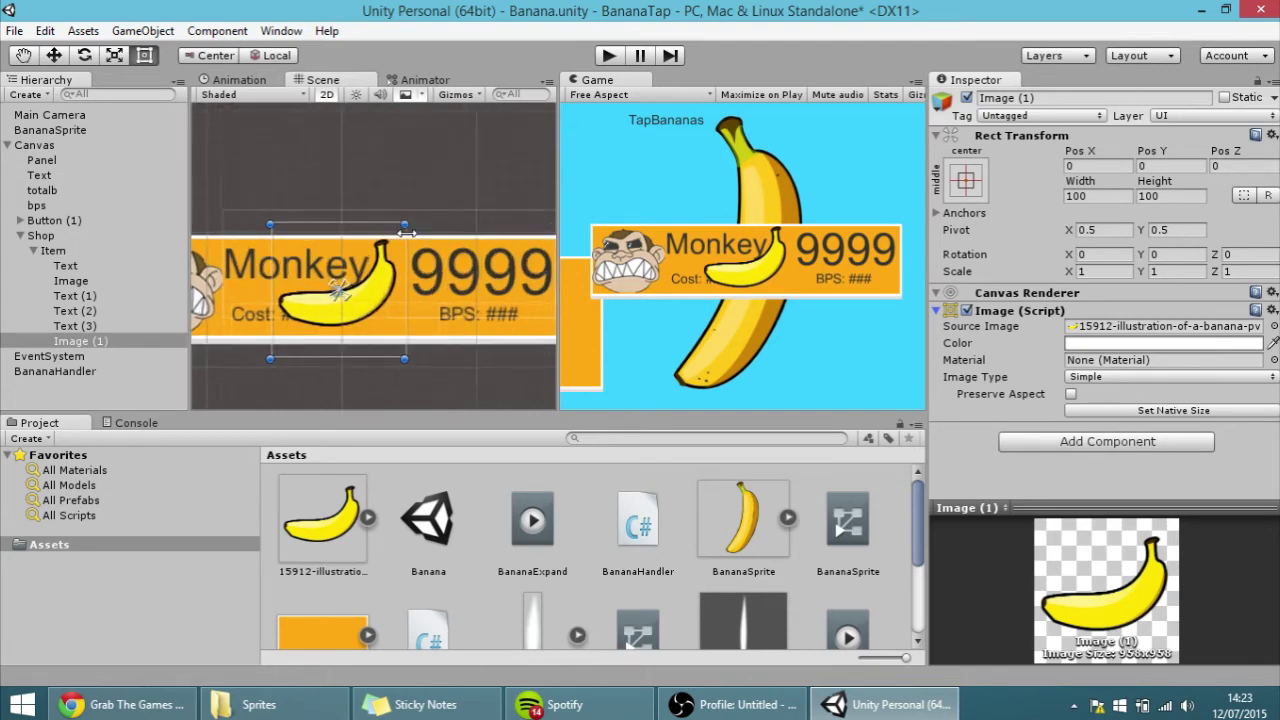
pyautogui.moveTo(405, 226); pyautogui.dragTo(284, 284)
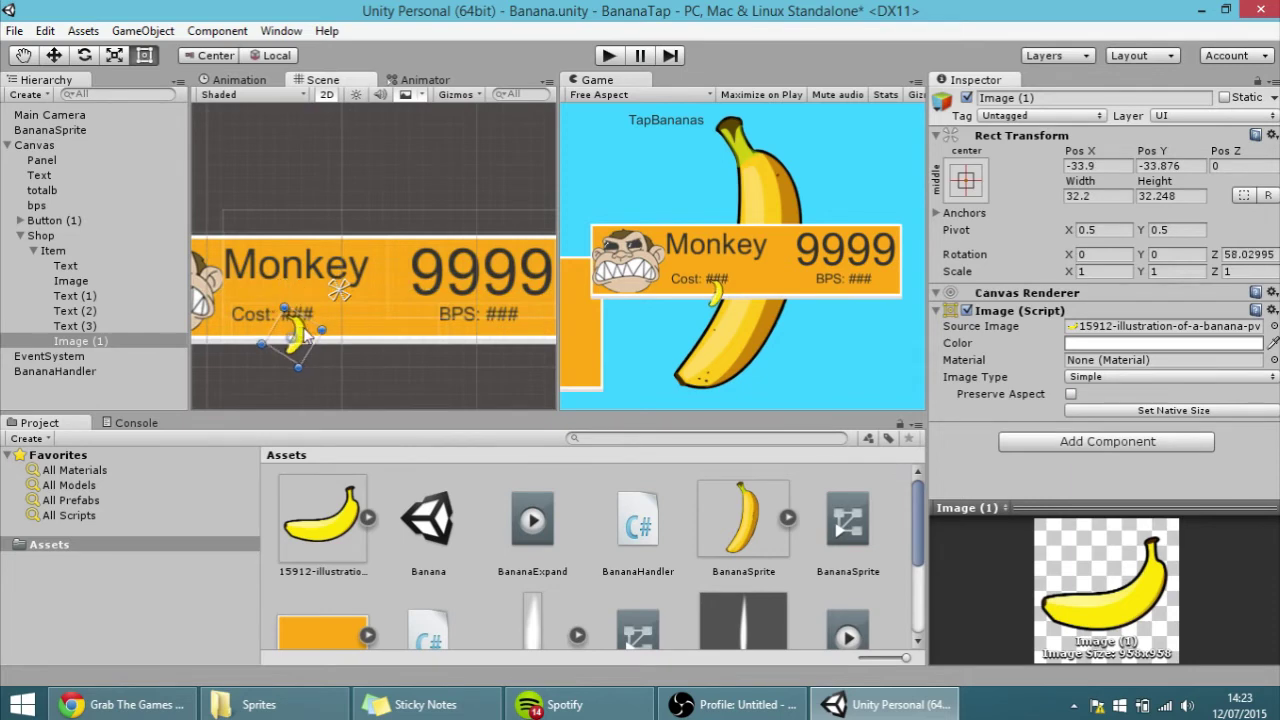
pyautogui.moveTo(300, 335); pyautogui.dragTo(340, 316)
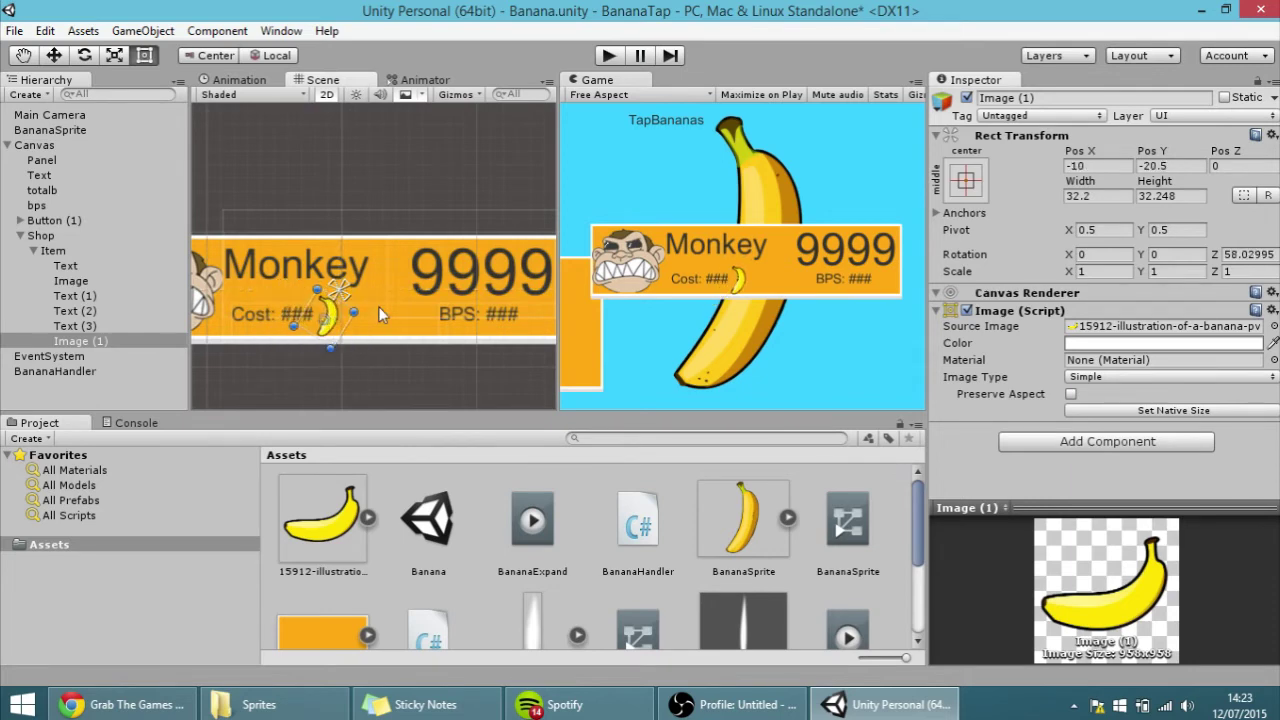
pyautogui.scroll(-4, 375, 280)
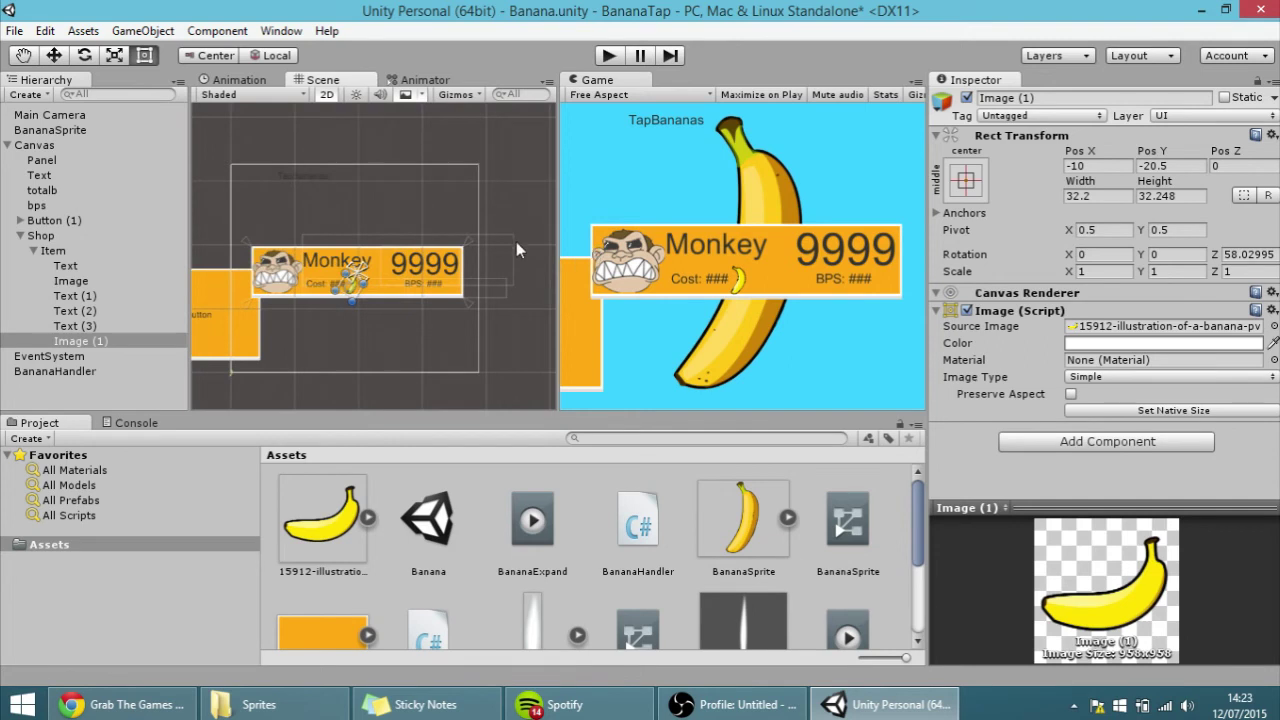
# - Rename the Monkey Text object to Name and the monkey Image to Icon
pyautogui.click(65, 266)
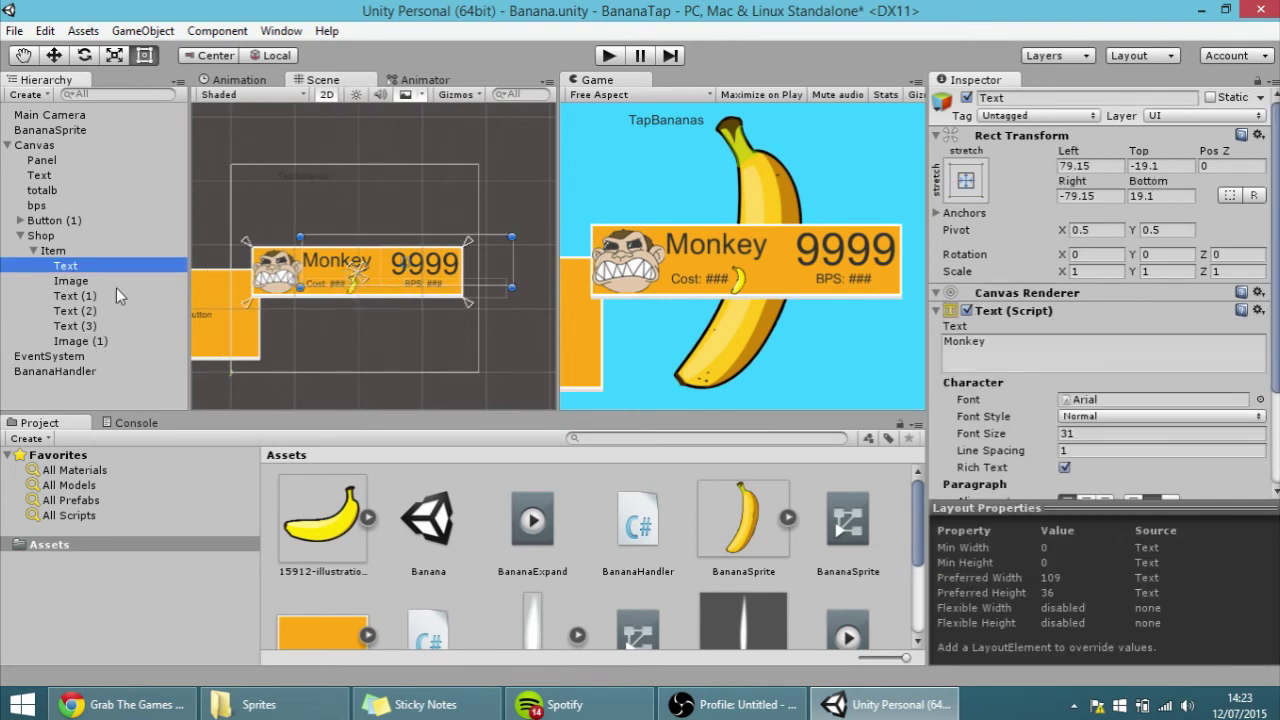
pyautogui.click(84, 296)
pyautogui.press('Down')
pyautogui.press('Down')
pyautogui.press('Down')
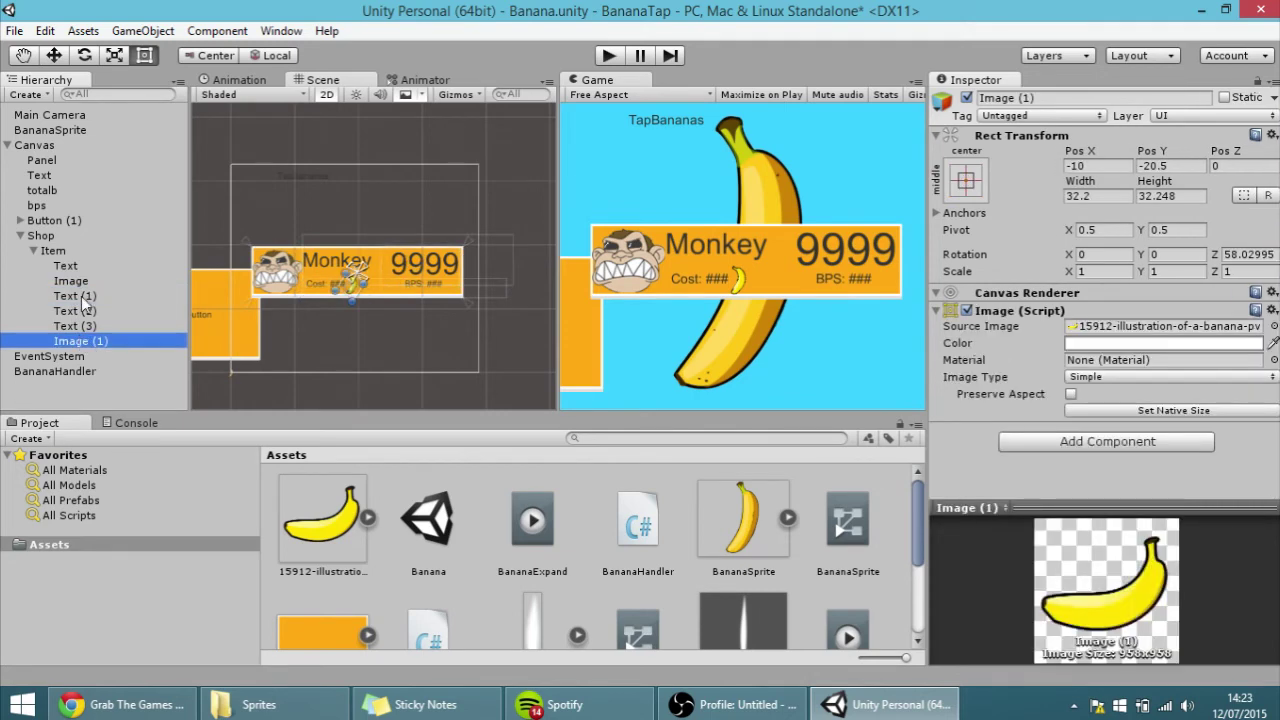
pyautogui.click(72, 267)
pyautogui.press('Up')
pyautogui.press('Up')
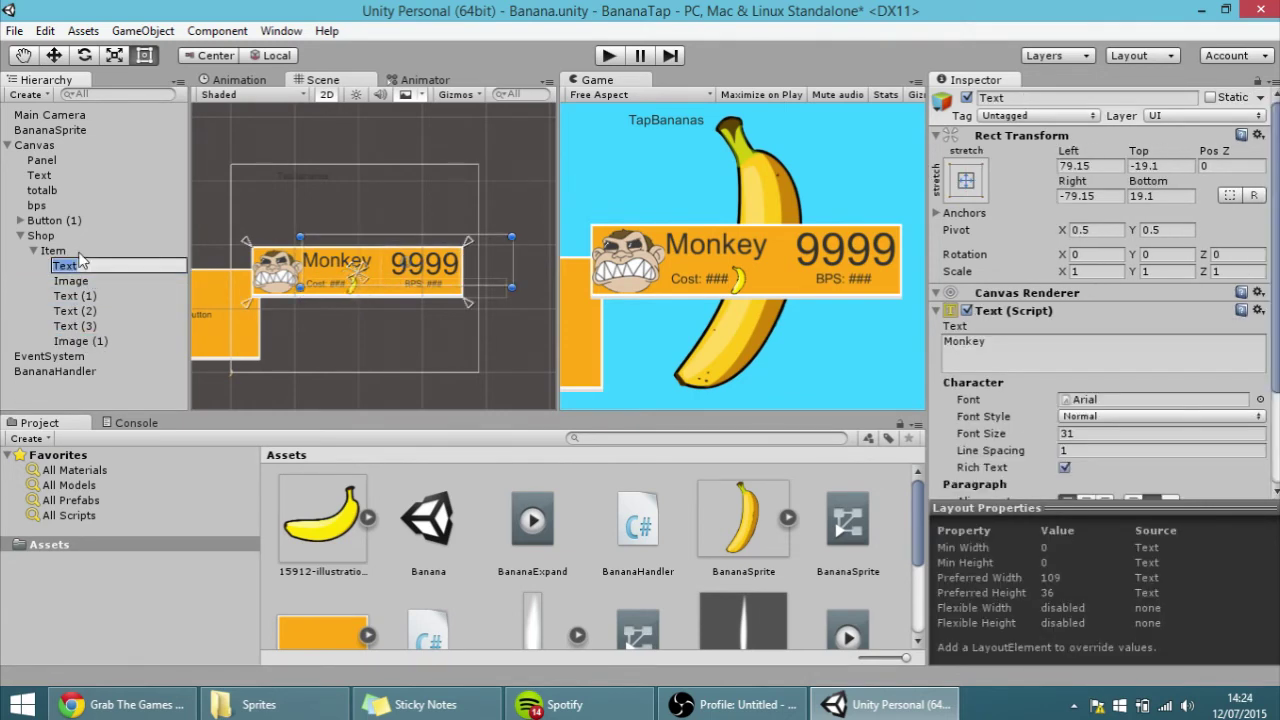
pyautogui.click(89, 267)
pyautogui.click(90, 266)
pyautogui.write('Name')
pyautogui.click(72, 281)
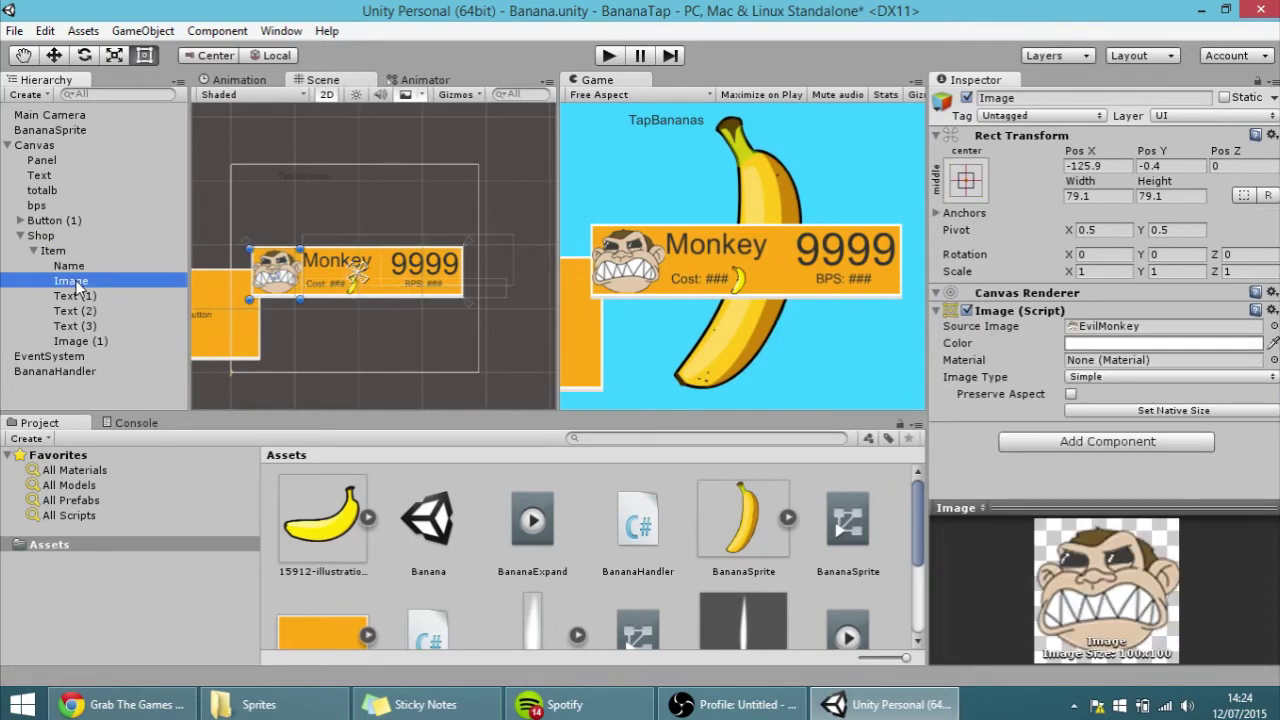
pyautogui.click(76, 283)
pyautogui.write('Icon')
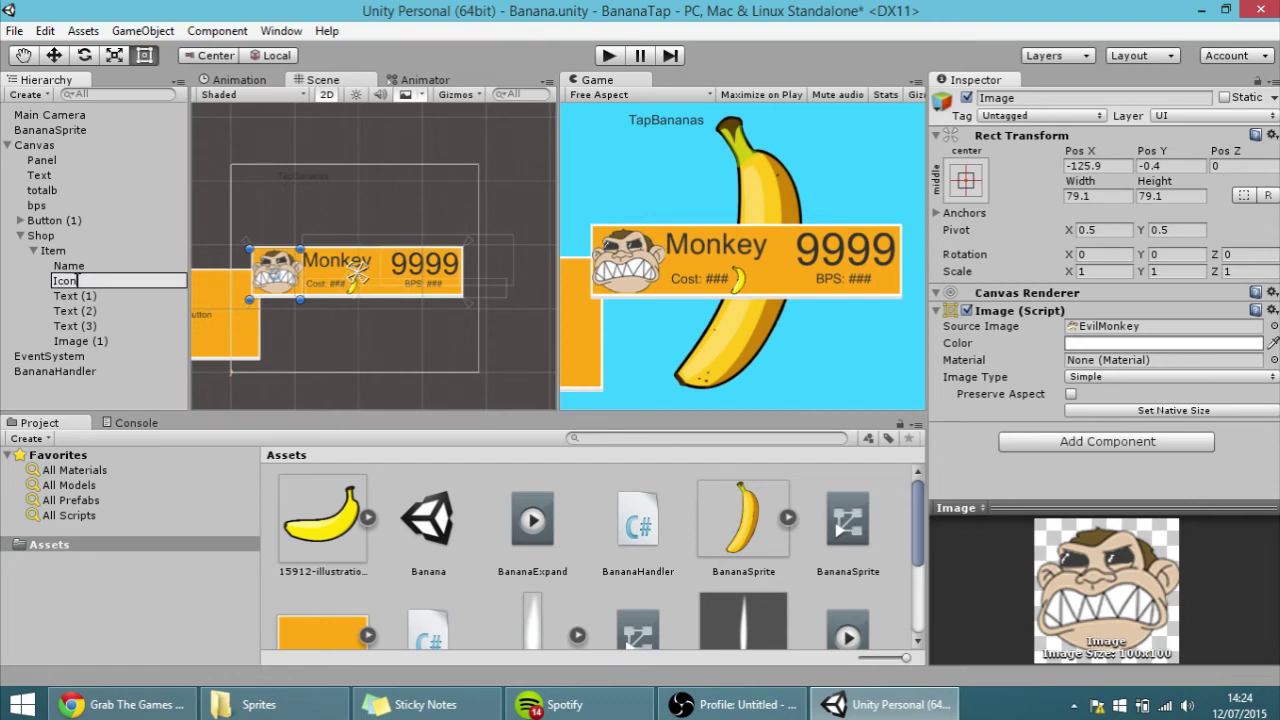
# - Rename the remaining children to Cost, Number, BPS and Banana
pyautogui.click(75, 296)
pyautogui.click(90, 297)
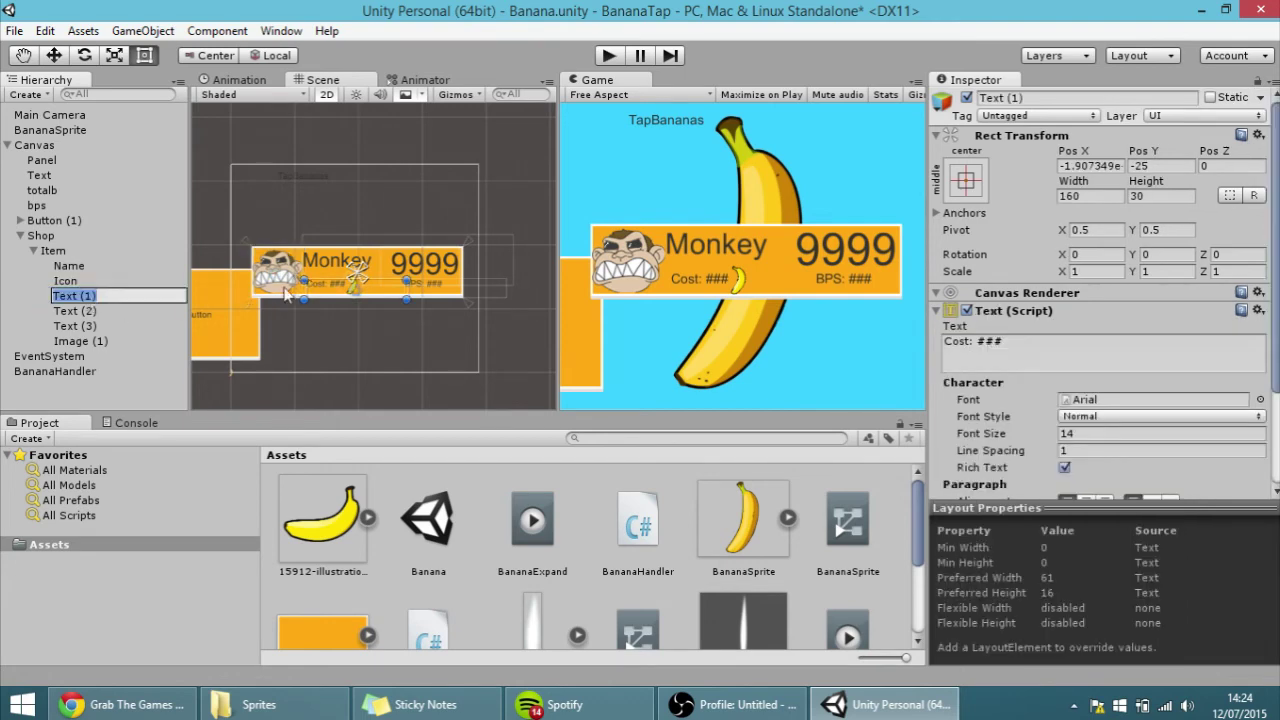
pyautogui.write('C')
pyautogui.click(157, 311)
pyautogui.click(157, 311)
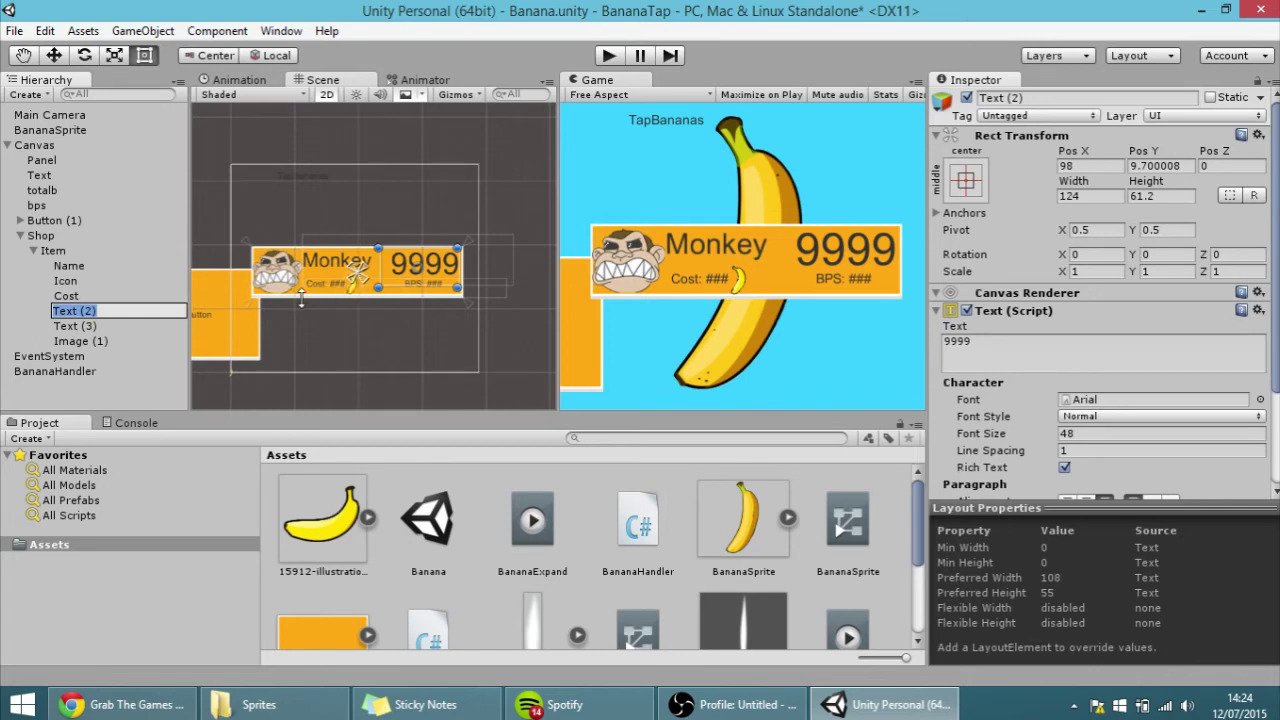
pyautogui.write('Number')
pyautogui.click(148, 326)
pyautogui.click(148, 326)
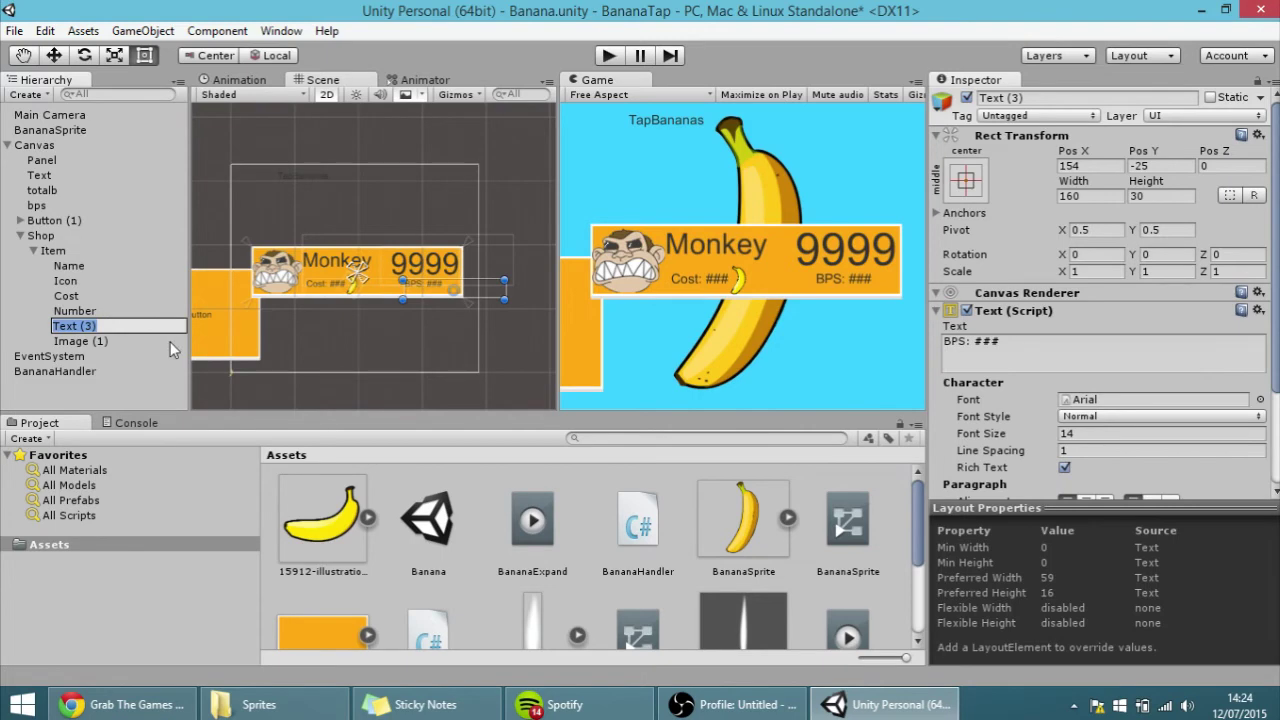
pyautogui.write('BPS')
pyautogui.click(165, 340)
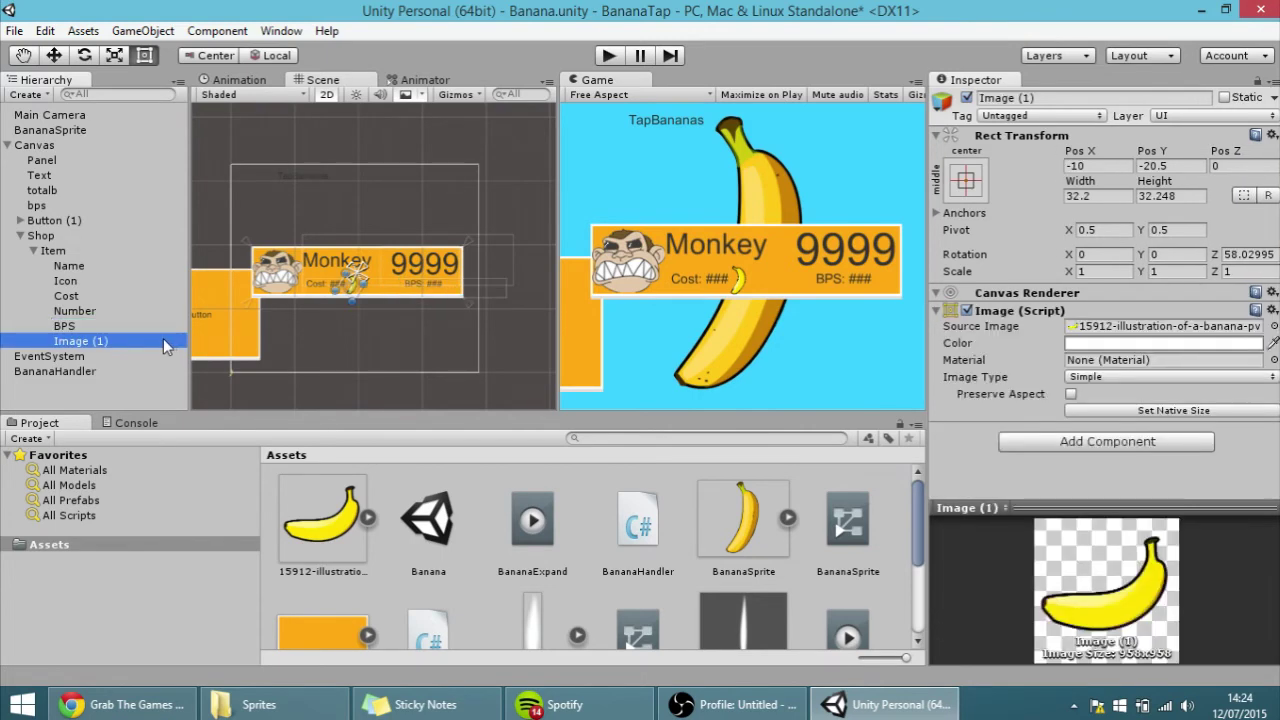
pyautogui.click(163, 340)
pyautogui.write('Banana')
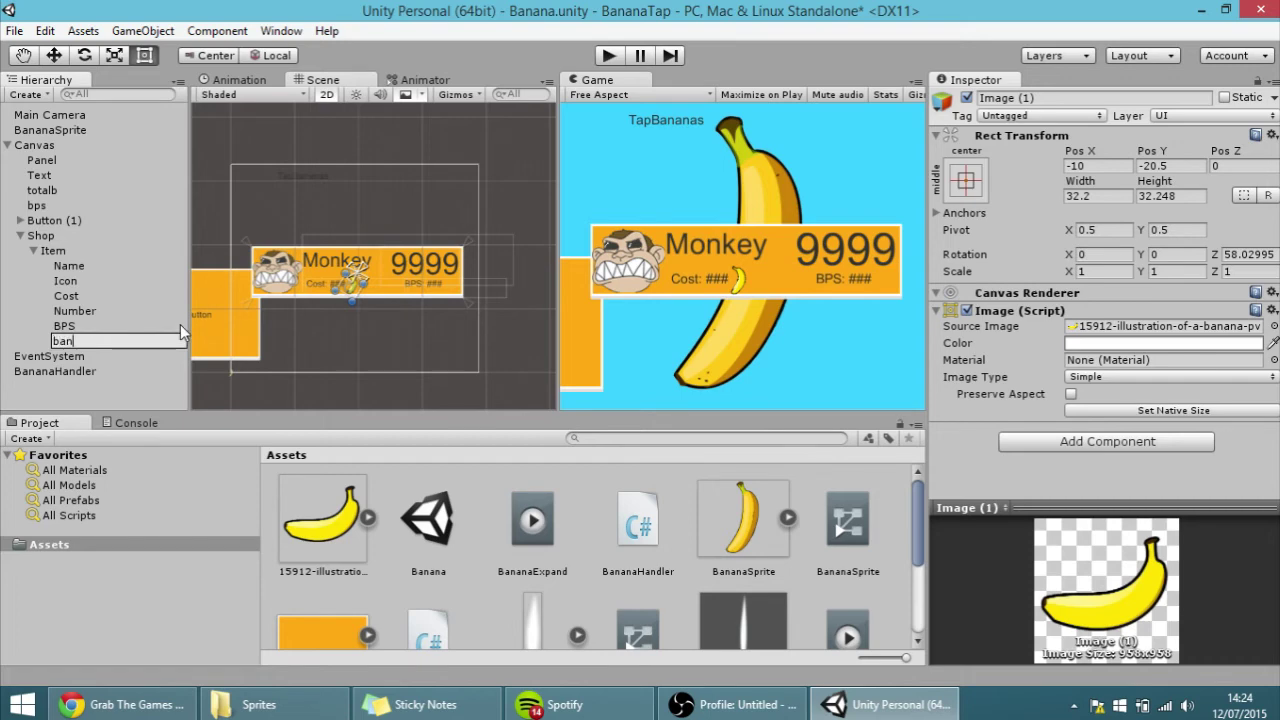
pyautogui.press('Return')
pyautogui.press('Left')
pyautogui.press('Left')
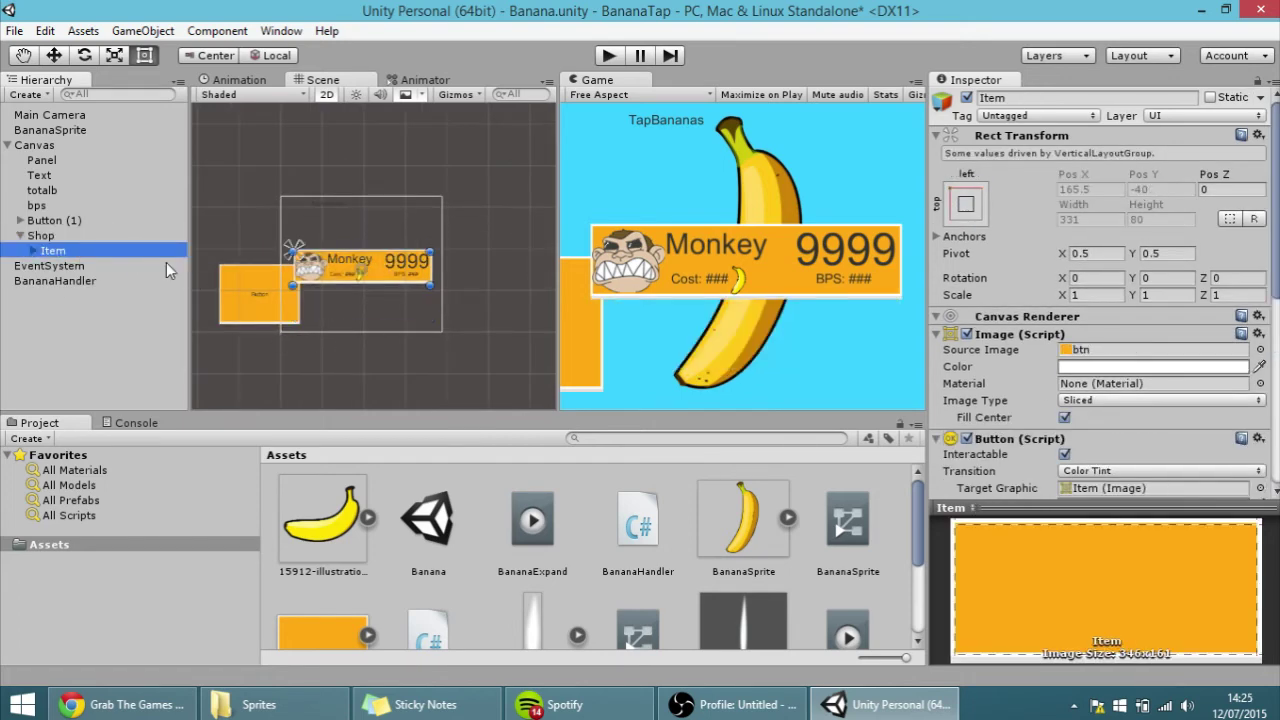
pyautogui.hotkey('ctrl', 'd')
pyautogui.hotkey('ctrl', 'd')
pyautogui.hotkey('ctrl', 'd')
pyautogui.hotkey('ctrl', 'd')
pyautogui.hotkey('ctrl', 'd')
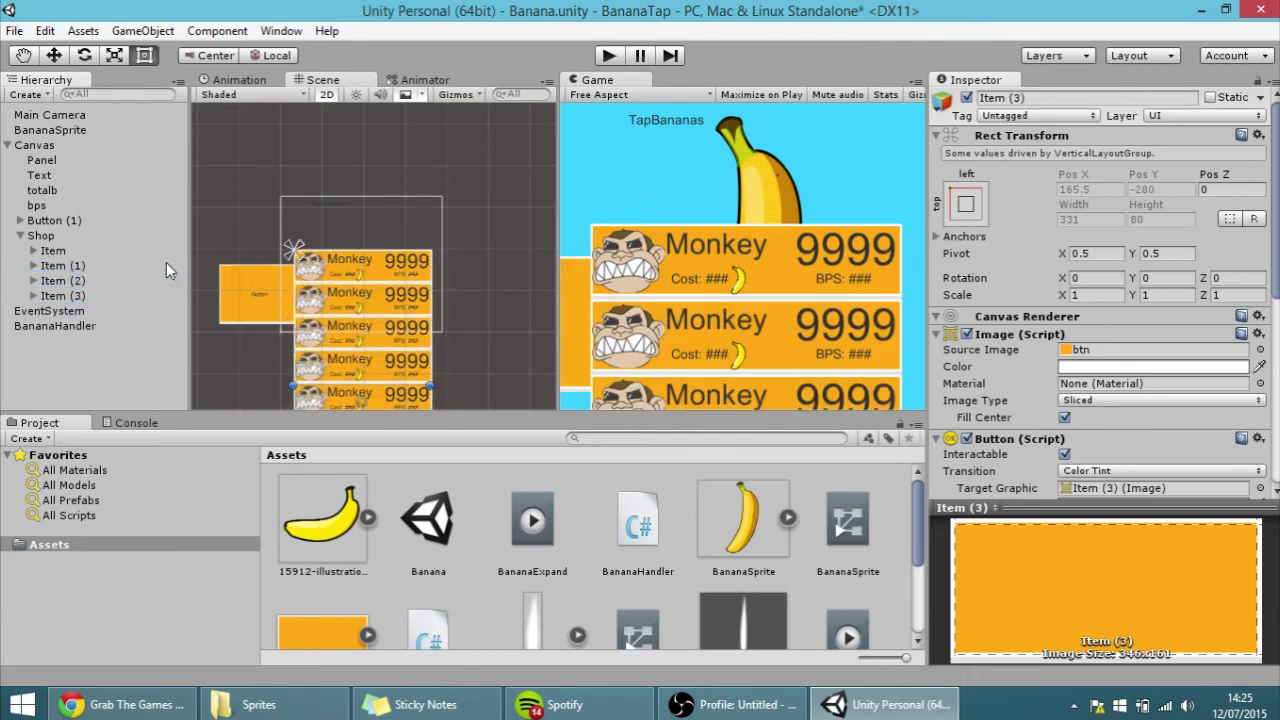
pyautogui.hotkey('ctrl', 'z')
pyautogui.hotkey('ctrl', 'z')
pyautogui.hotkey('ctrl', 'z')
pyautogui.hotkey('ctrl', 'z')
pyautogui.hotkey('ctrl', 'z')
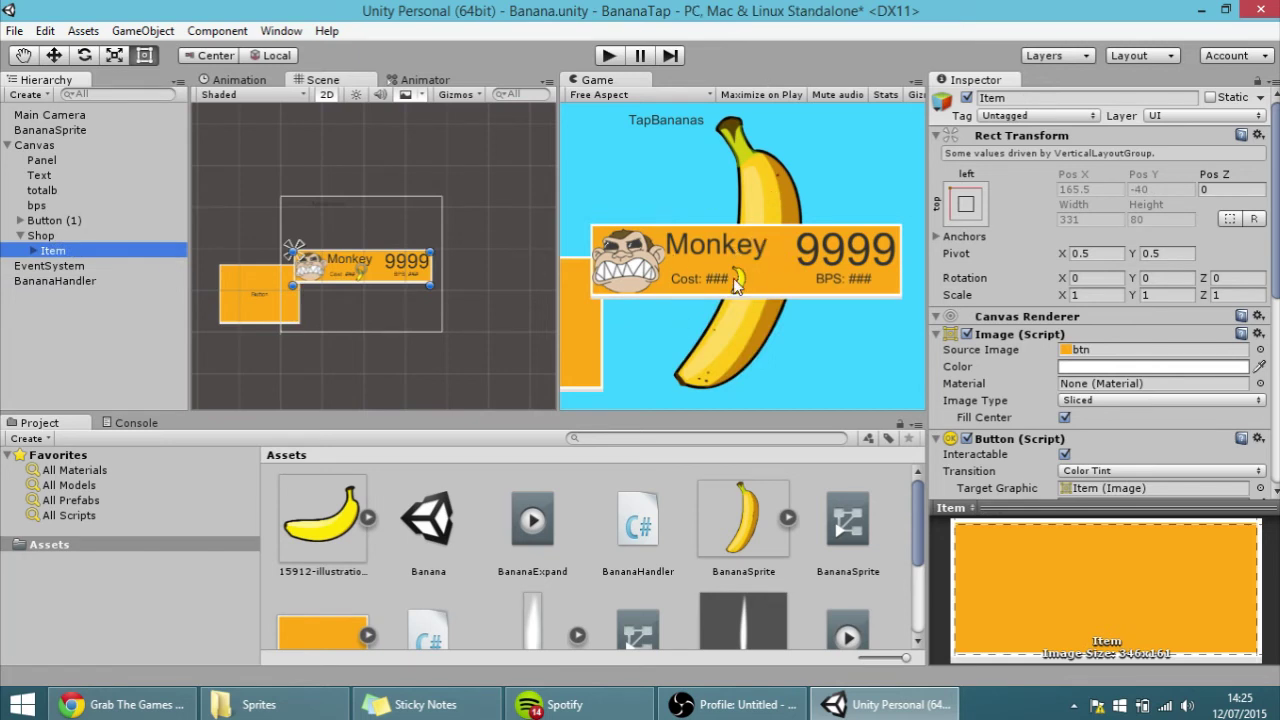
# - Create a new script component named ItemScript on Item through Add Component
pyautogui.scroll(-5, 1037, 440)
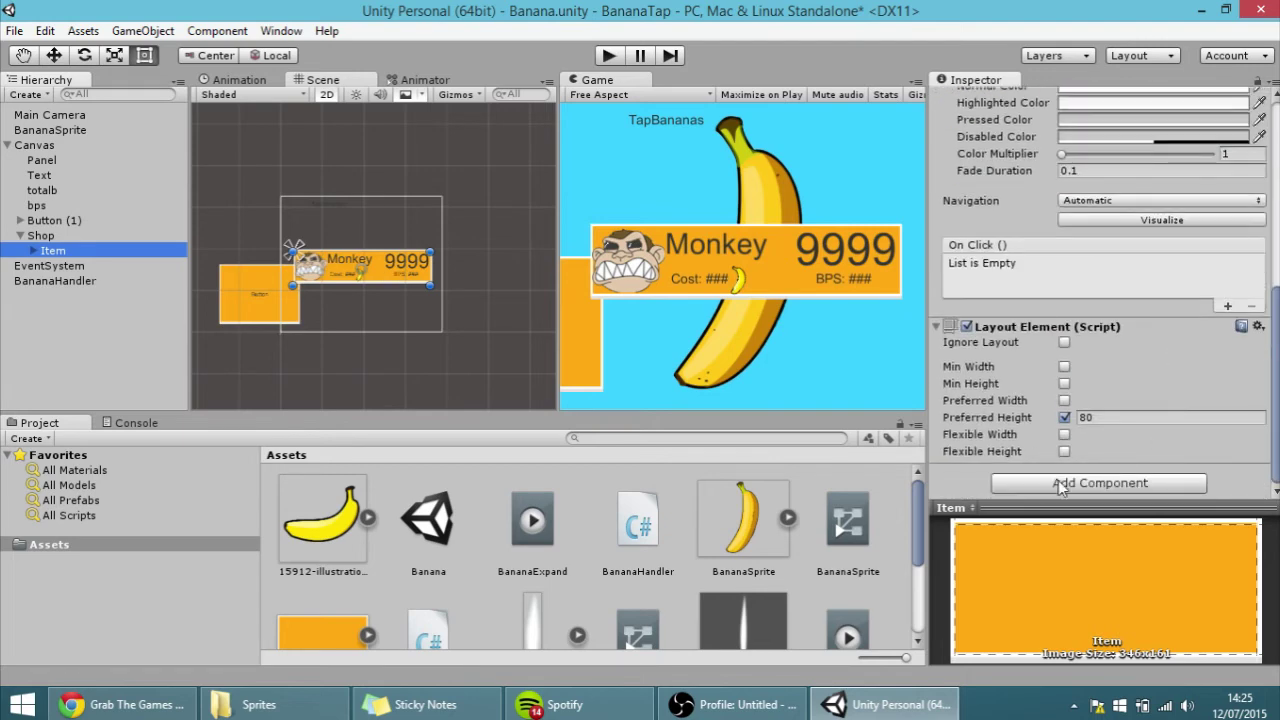
pyautogui.click(1060, 484)
pyautogui.scroll(-1, 1072, 458)
pyautogui.click(1068, 464)
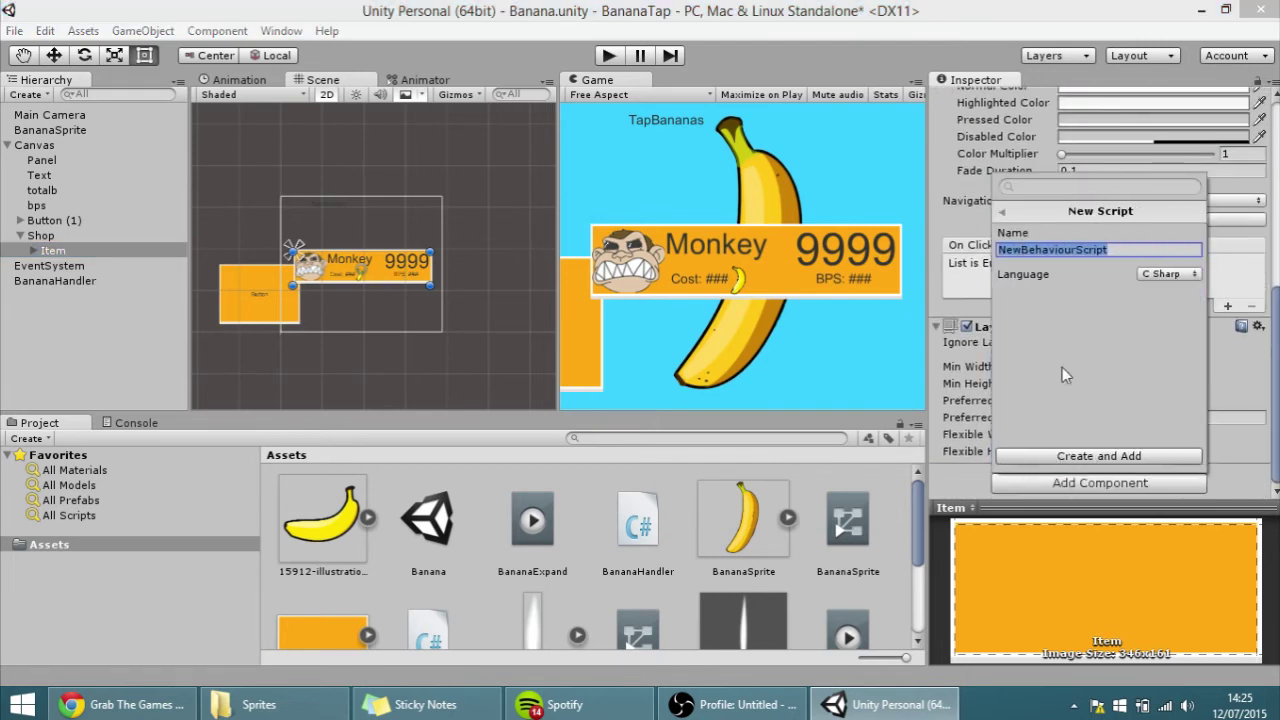
pyautogui.write('Button')
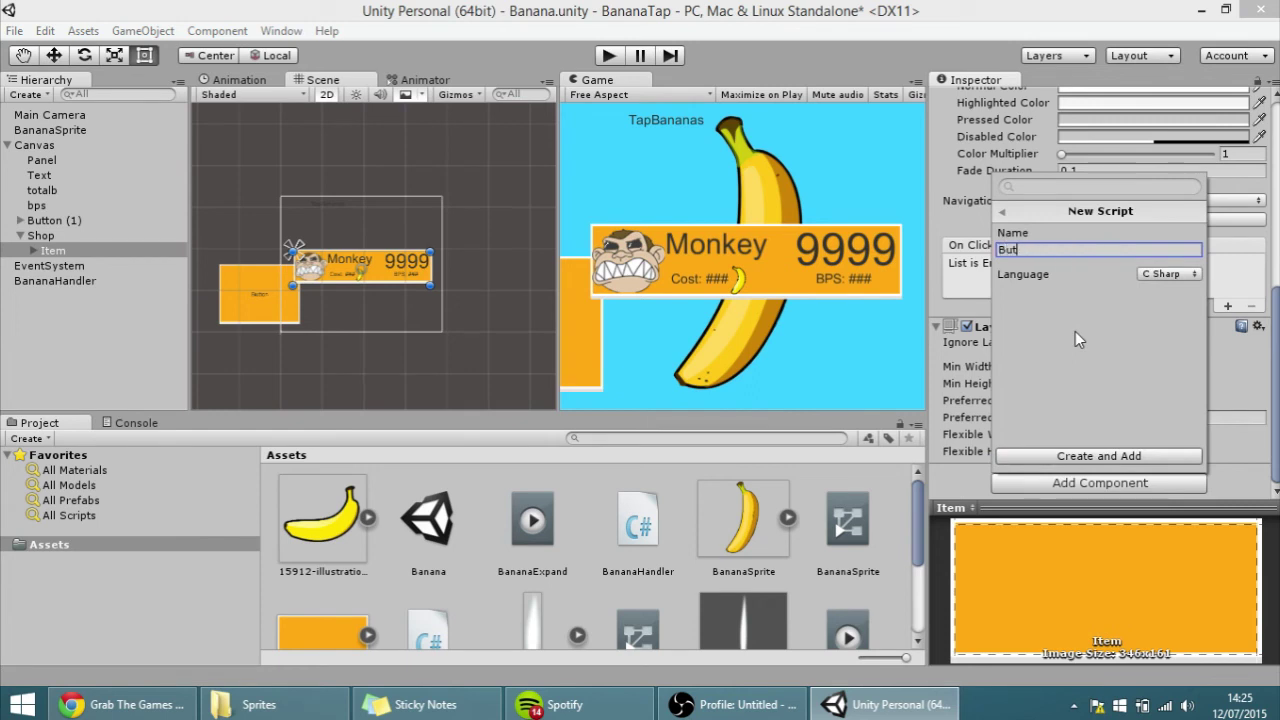
pyautogui.press('BackSpace')
pyautogui.press('BackSpace')
pyautogui.press('BackSpace')
pyautogui.press('BackSpace')
pyautogui.press('BackSpace')
pyautogui.press('BackSpace')
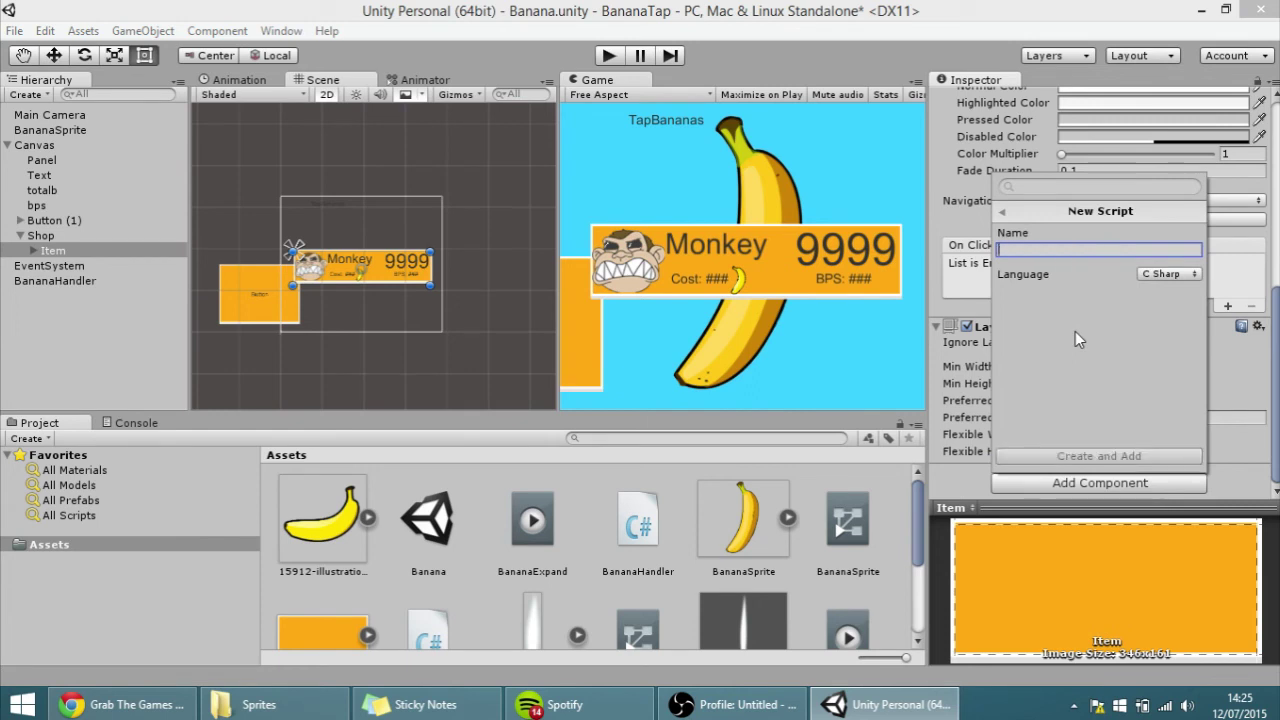
pyautogui.write('Item')
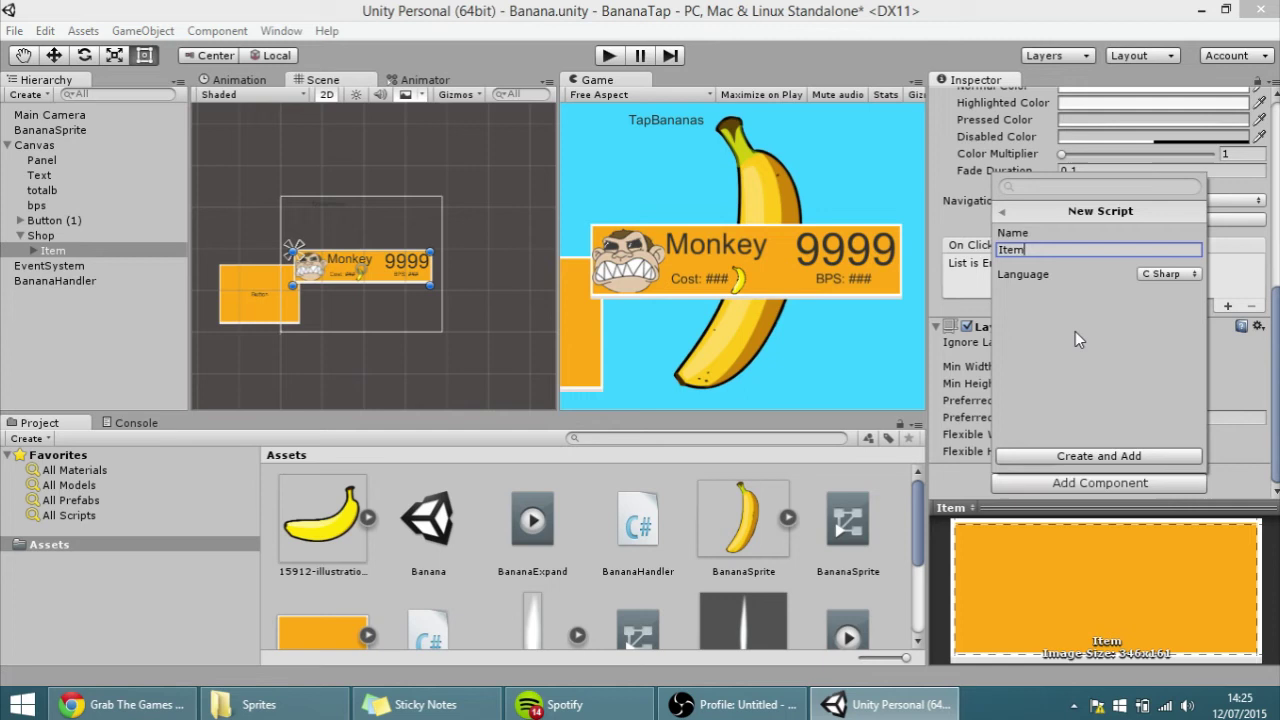
pyautogui.write('Script')
pyautogui.press('Return')
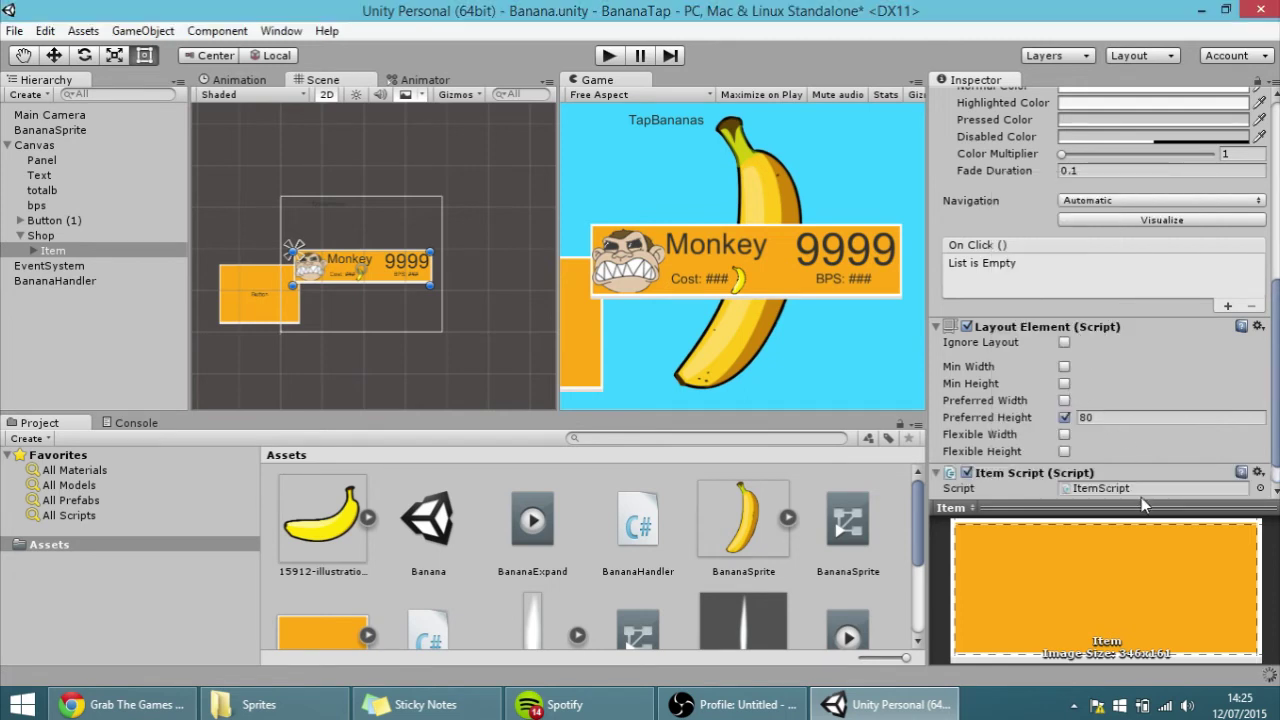
# - Open ItemScript.cs in MonoDevelop and add the 'using UnityEngine.UI;' import
pyautogui.doubleClick(1130, 455)
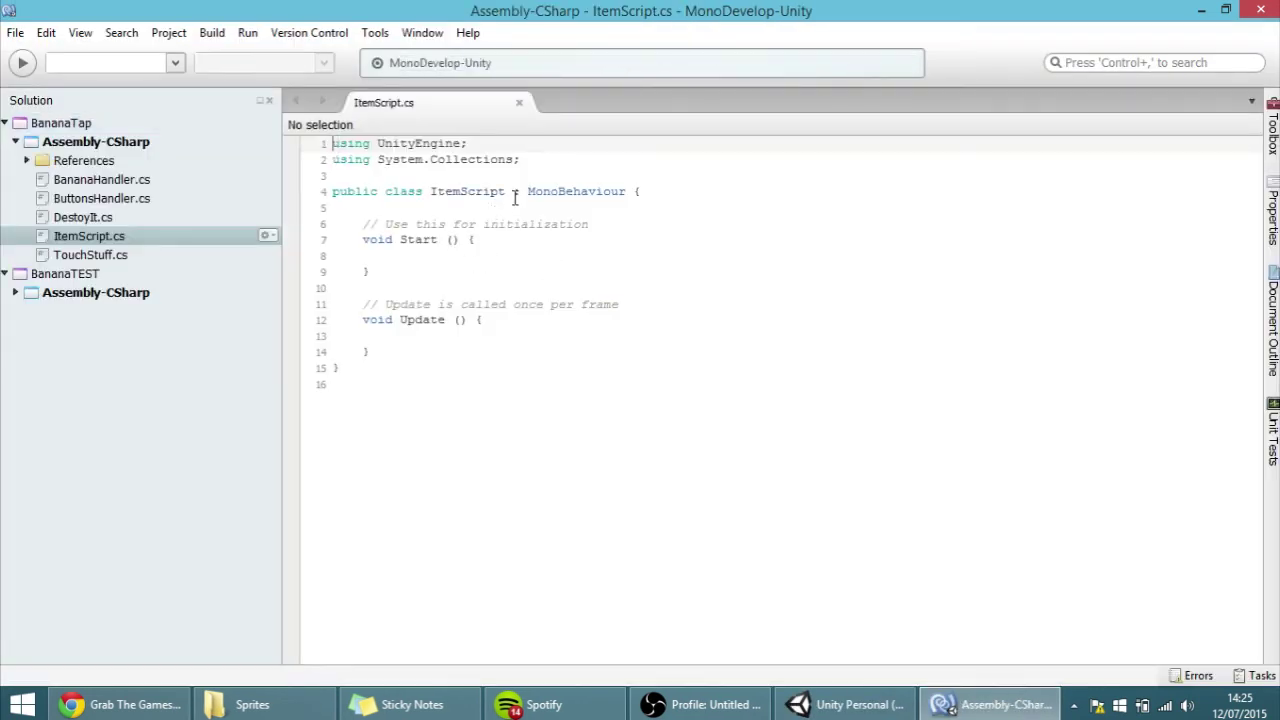
pyautogui.click(475, 206)
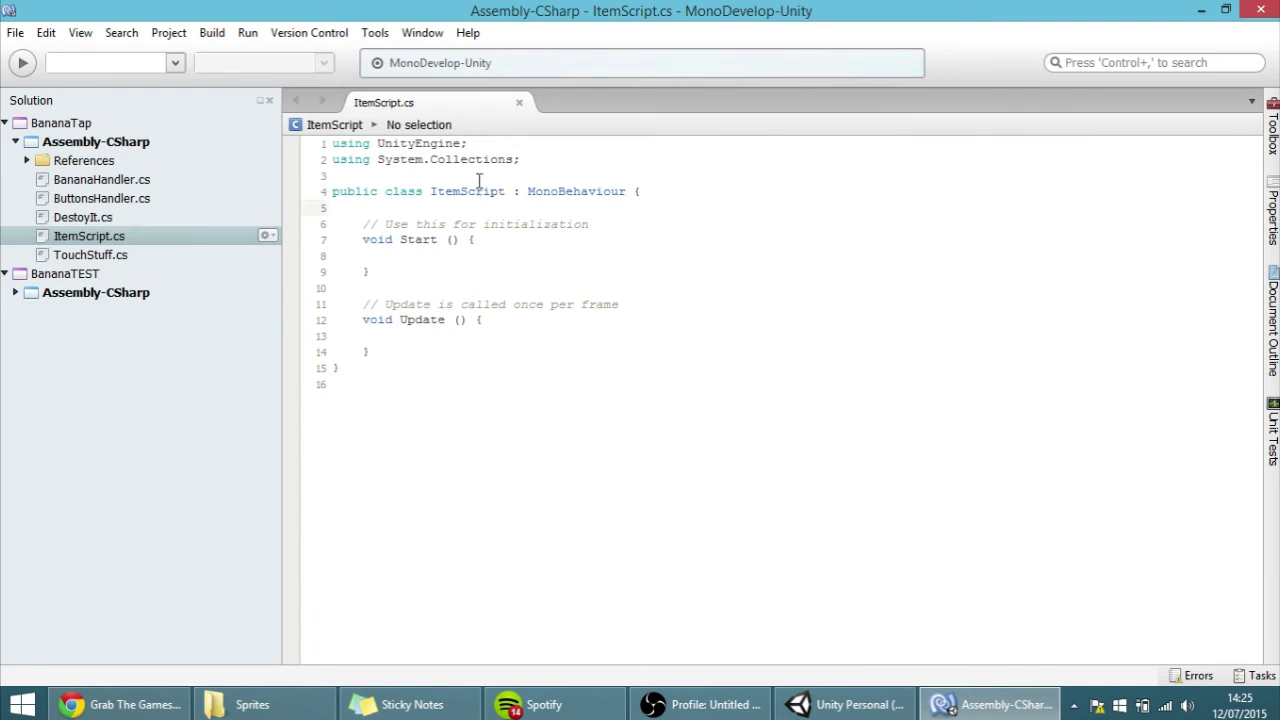
pyautogui.press('Return')
pyautogui.press('Return')
pyautogui.press('Return')
pyautogui.press('Return')
pyautogui.press('Return')
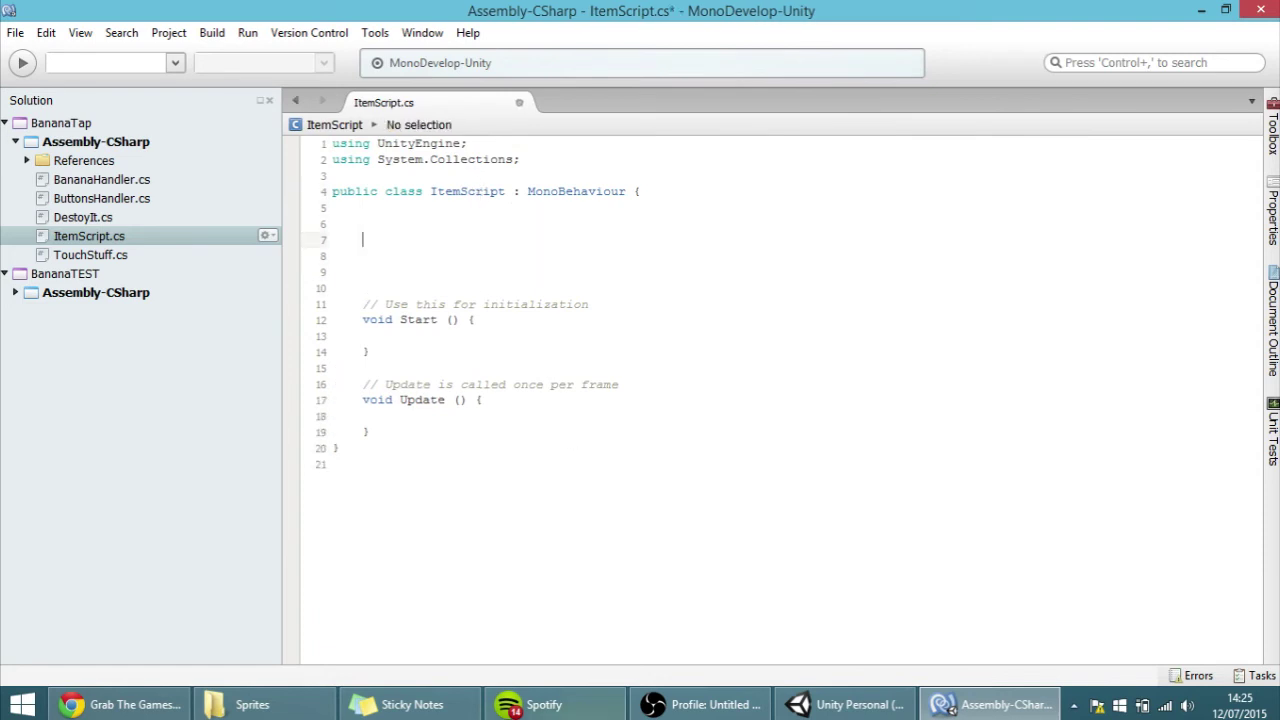
pyautogui.click(845, 704)
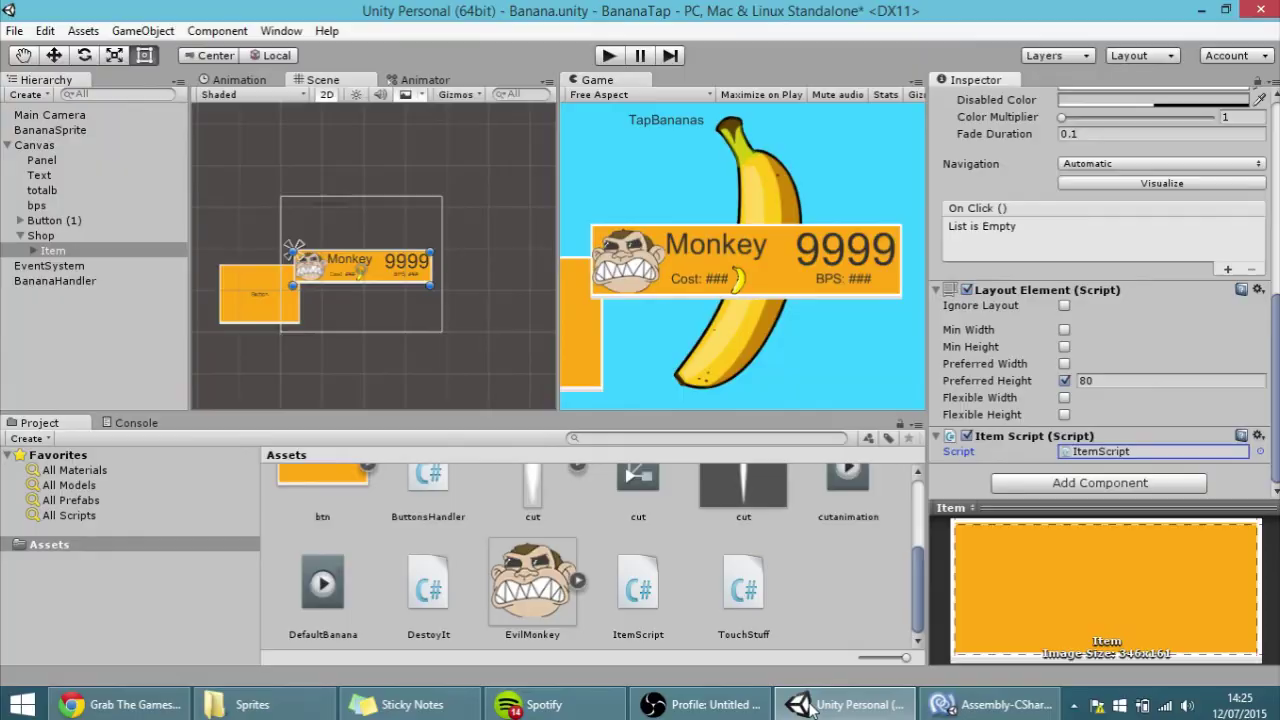
pyautogui.click(845, 704)
pyautogui.press('Up')
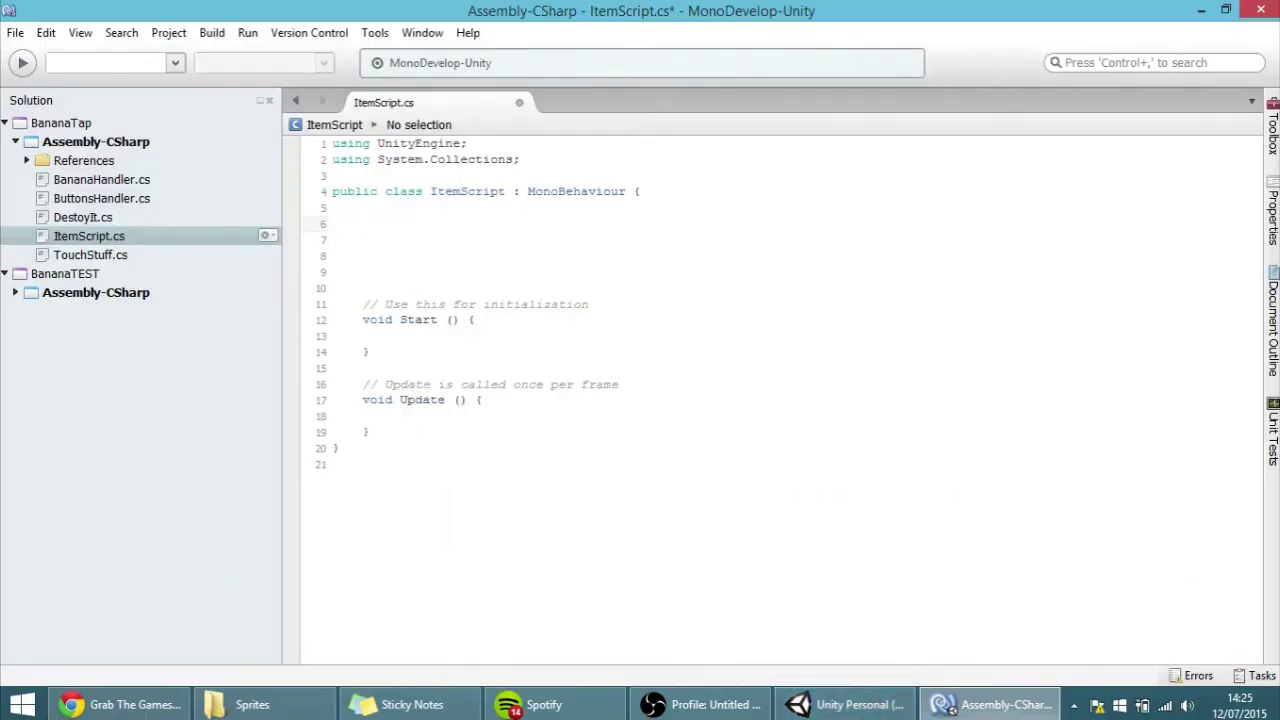
pyautogui.press('Up')
pyautogui.press('Up')
pyautogui.press('Up')
pyautogui.press('Return')
pyautogui.press('Return')
pyautogui.press('Up')
pyautogui.press('Up')
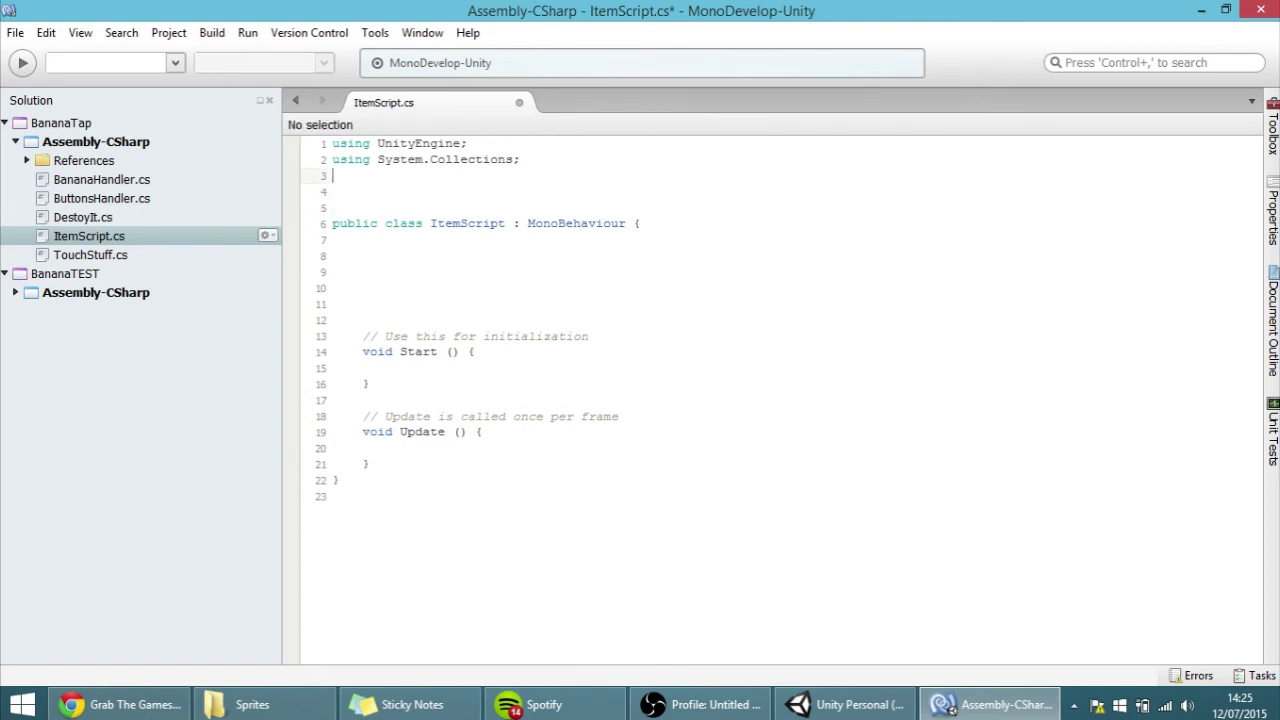
pyautogui.write('using ')
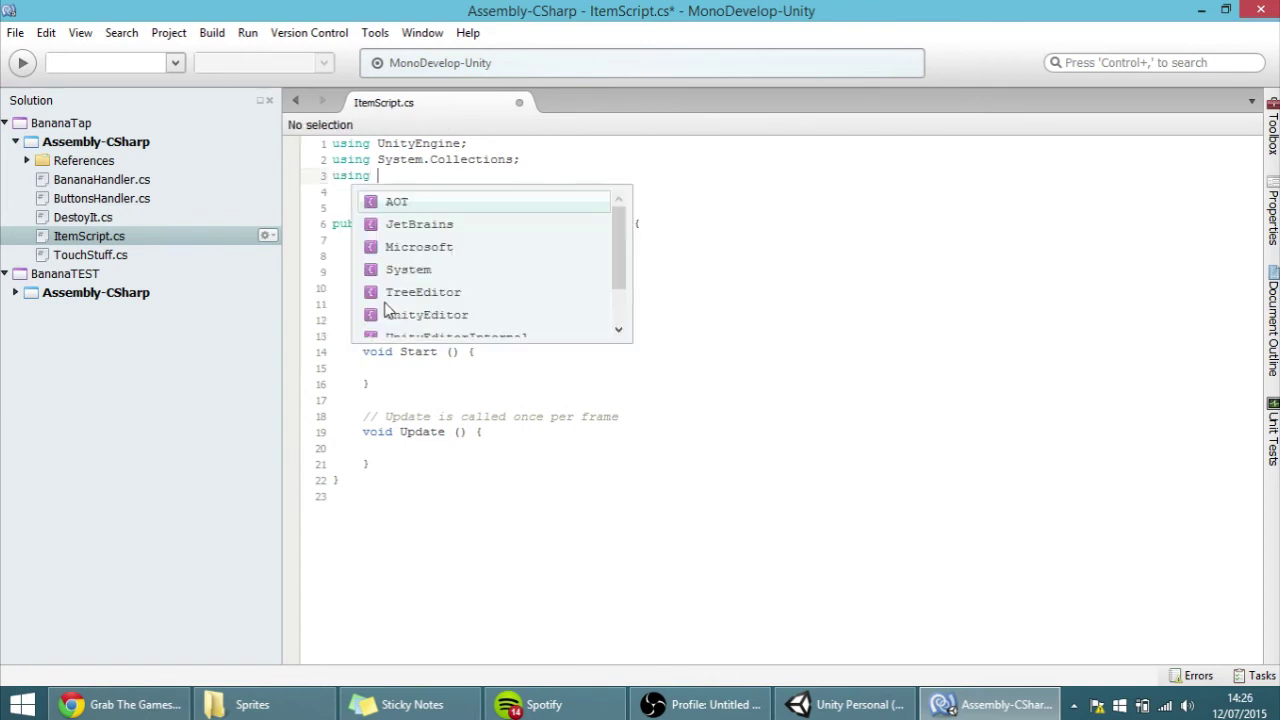
pyautogui.write('Uni')
pyautogui.press('Down')
pyautogui.press('Down')
pyautogui.press('Return')
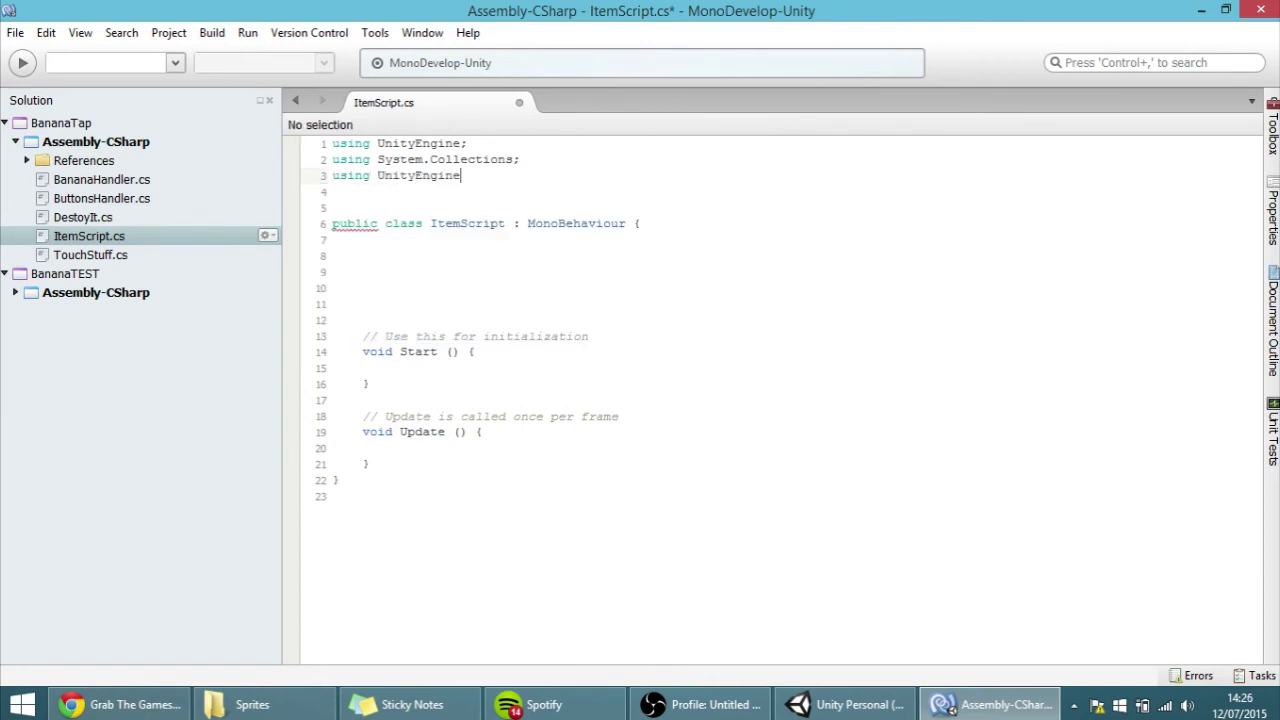
pyautogui.write('.UI')
pyautogui.press('Return')
# - Declare a public Image icon and public Text name, cost, gain and count fields
pyautogui.click(386, 270)
pyautogui.write('p')
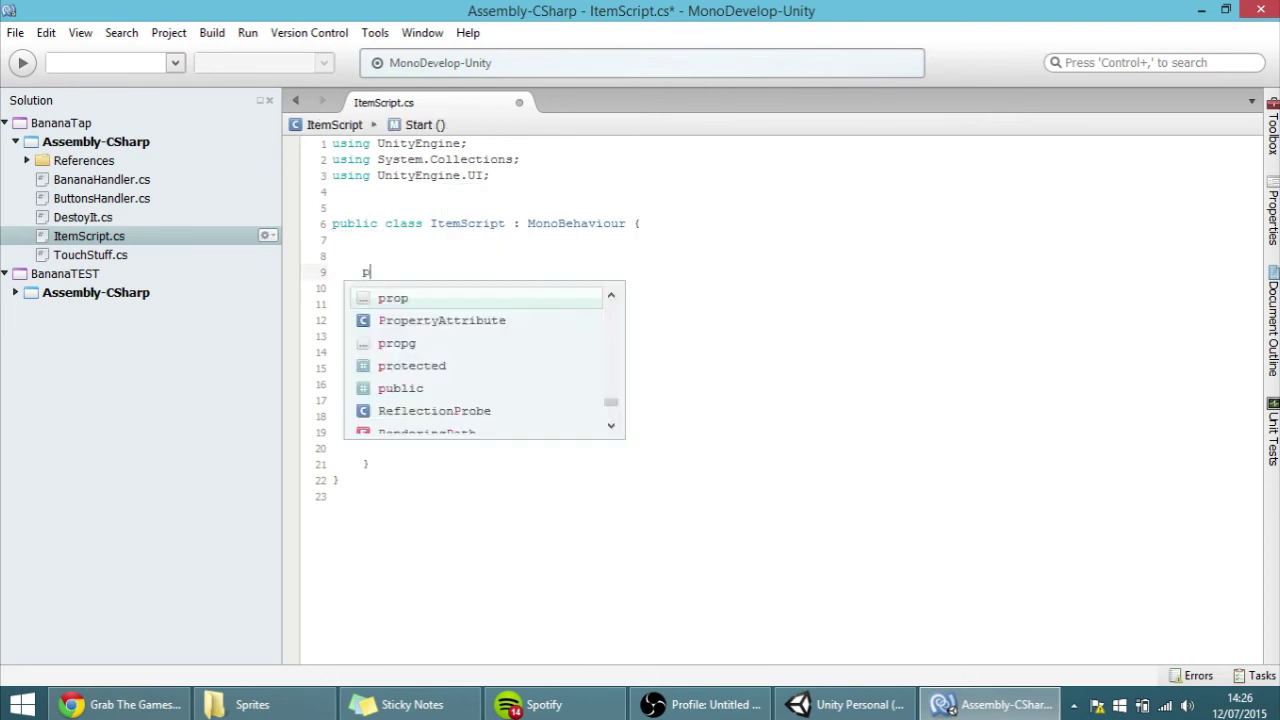
pyautogui.write('ublic i')
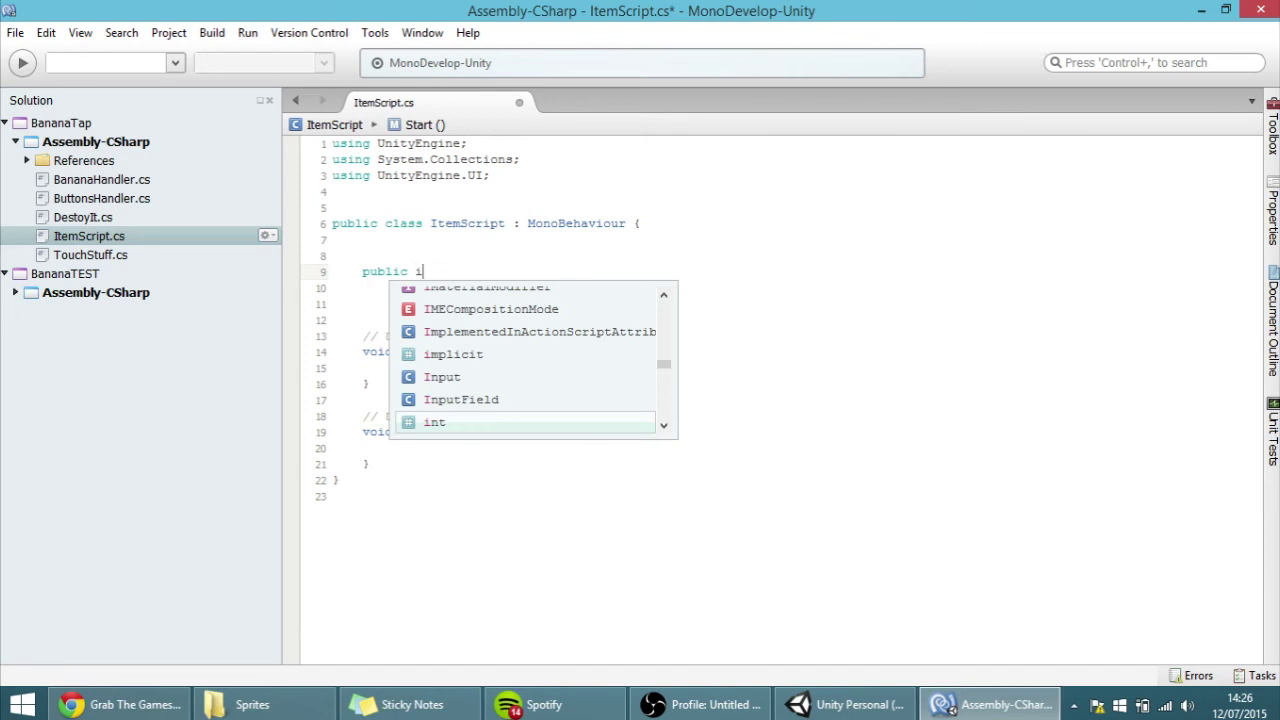
pyautogui.write('mage icon;')
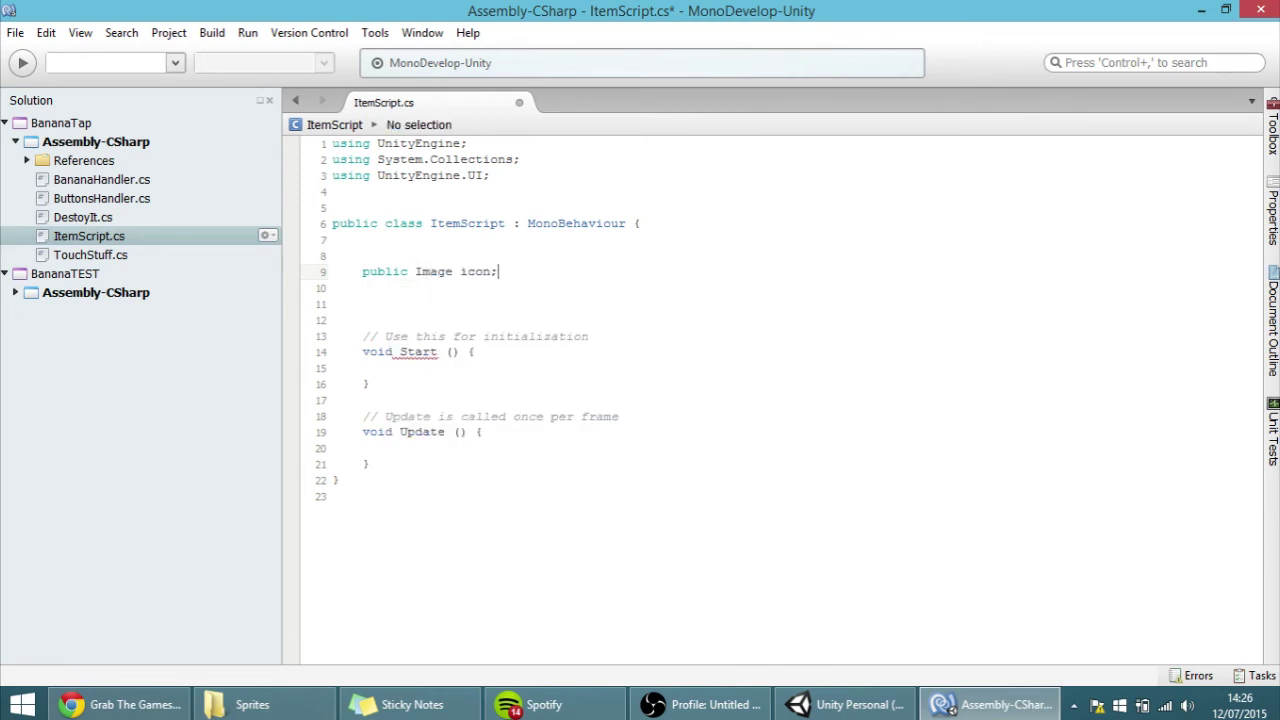
pyautogui.press('Return')
pyautogui.write('p')
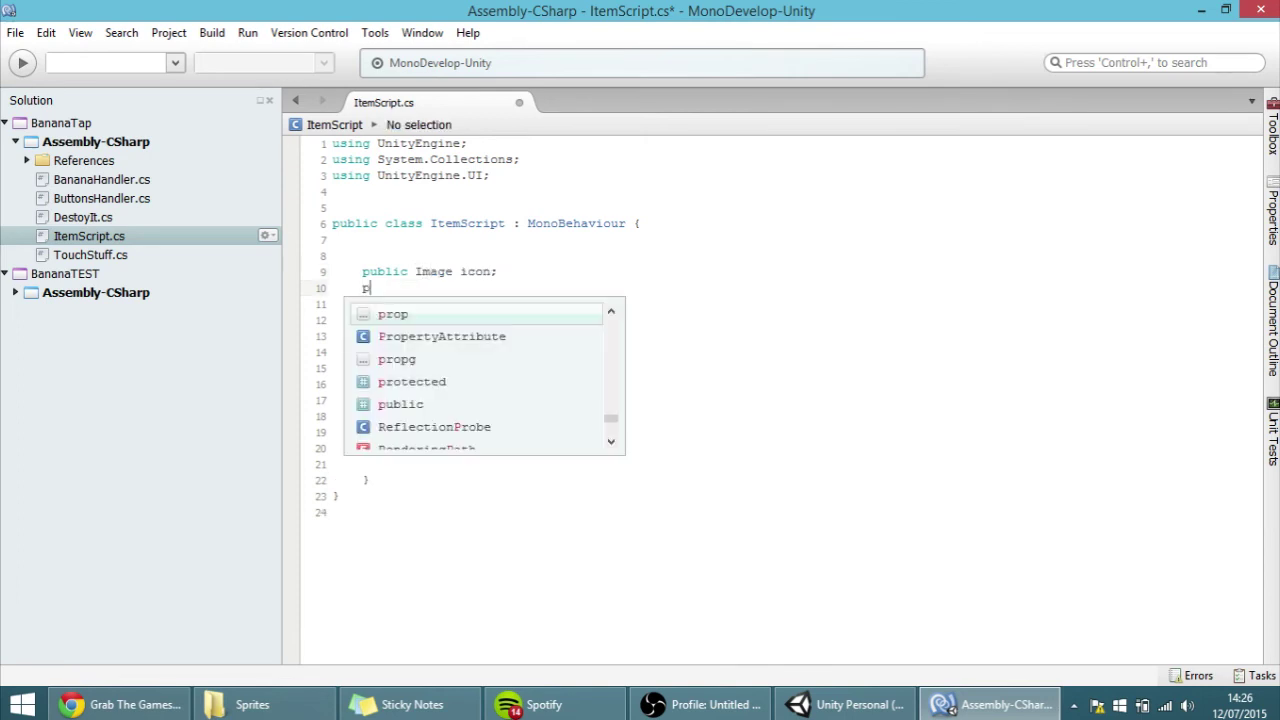
pyautogui.write('ublic Text ')
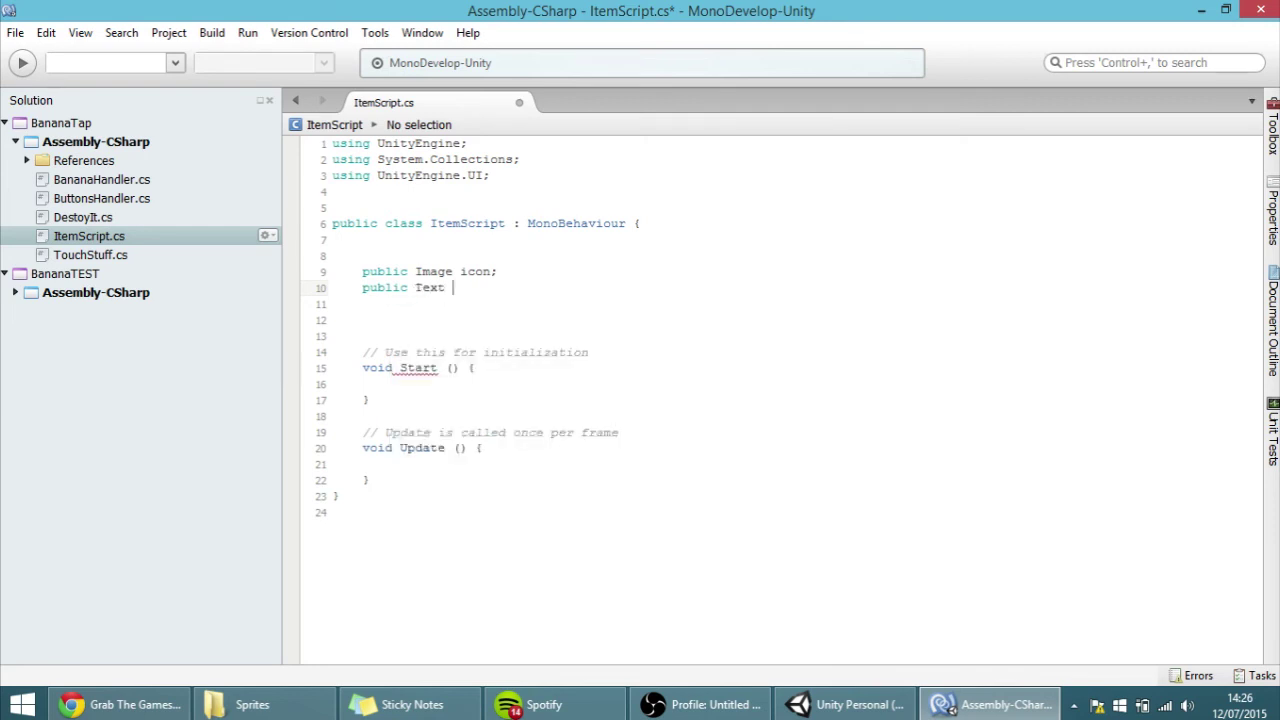
pyautogui.write('name;')
pyautogui.press('Return')
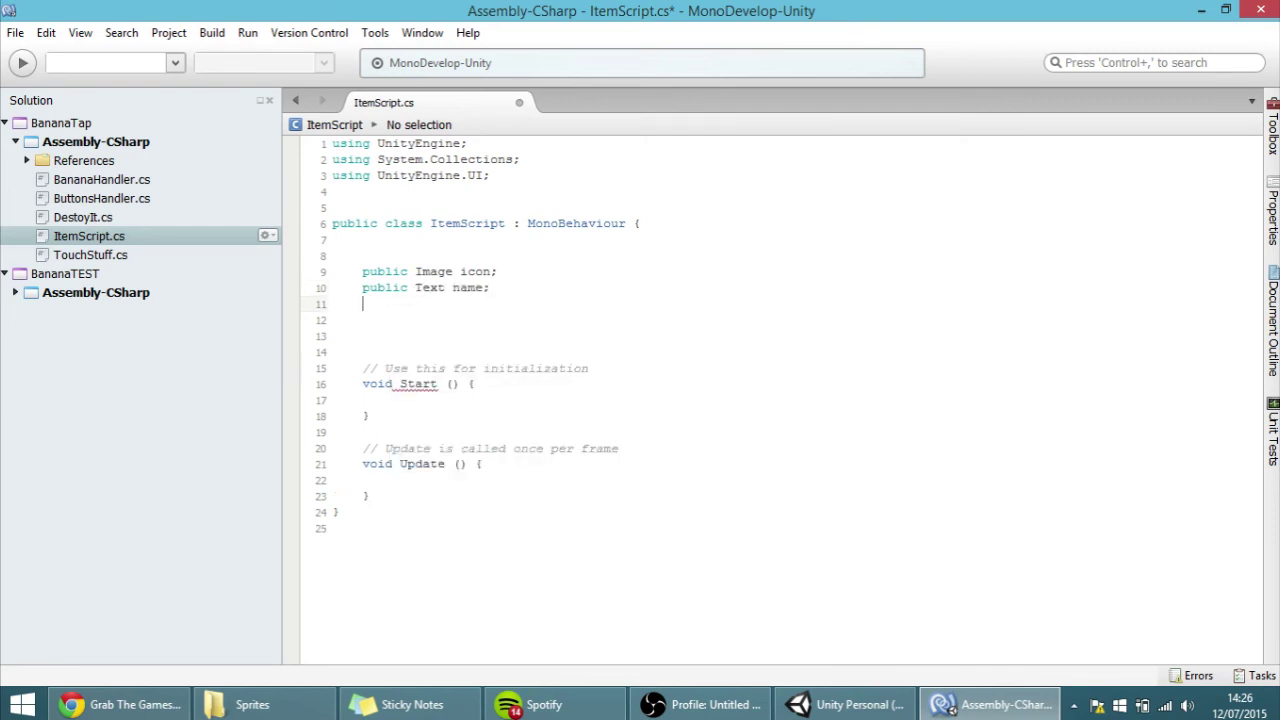
pyautogui.write('public Text')
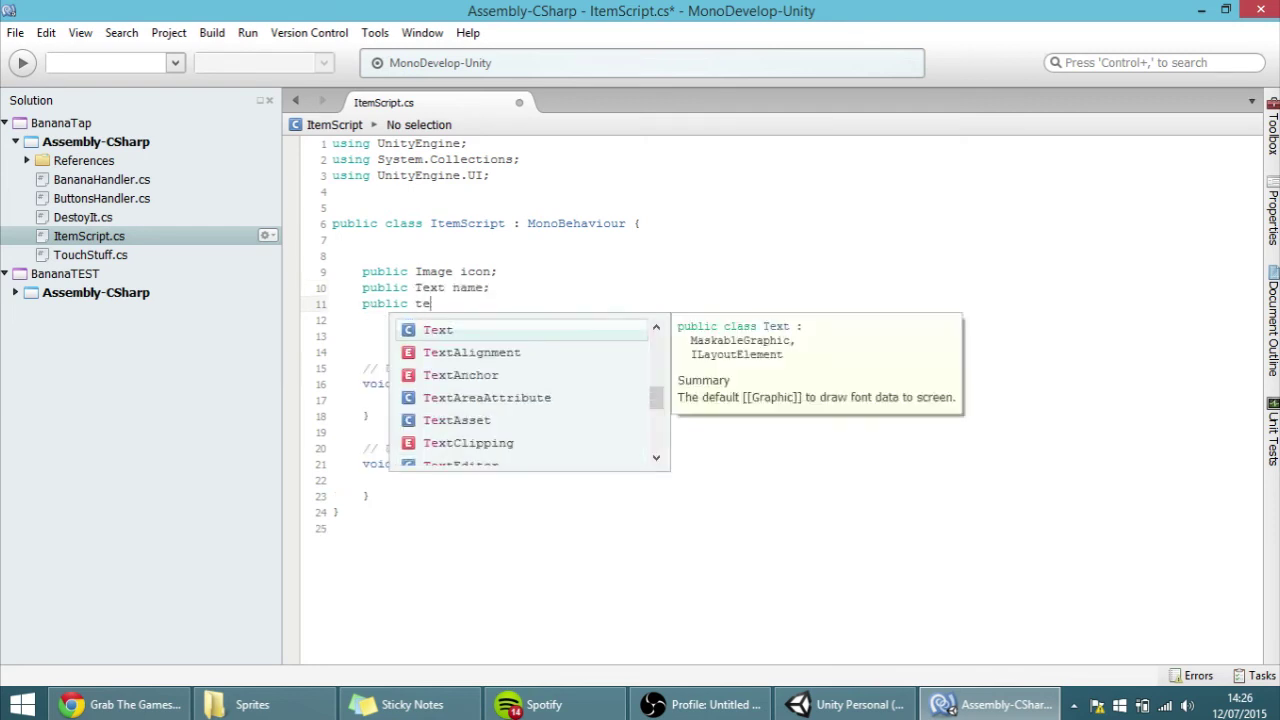
pyautogui.write(' cost;')
pyautogui.press('Return')
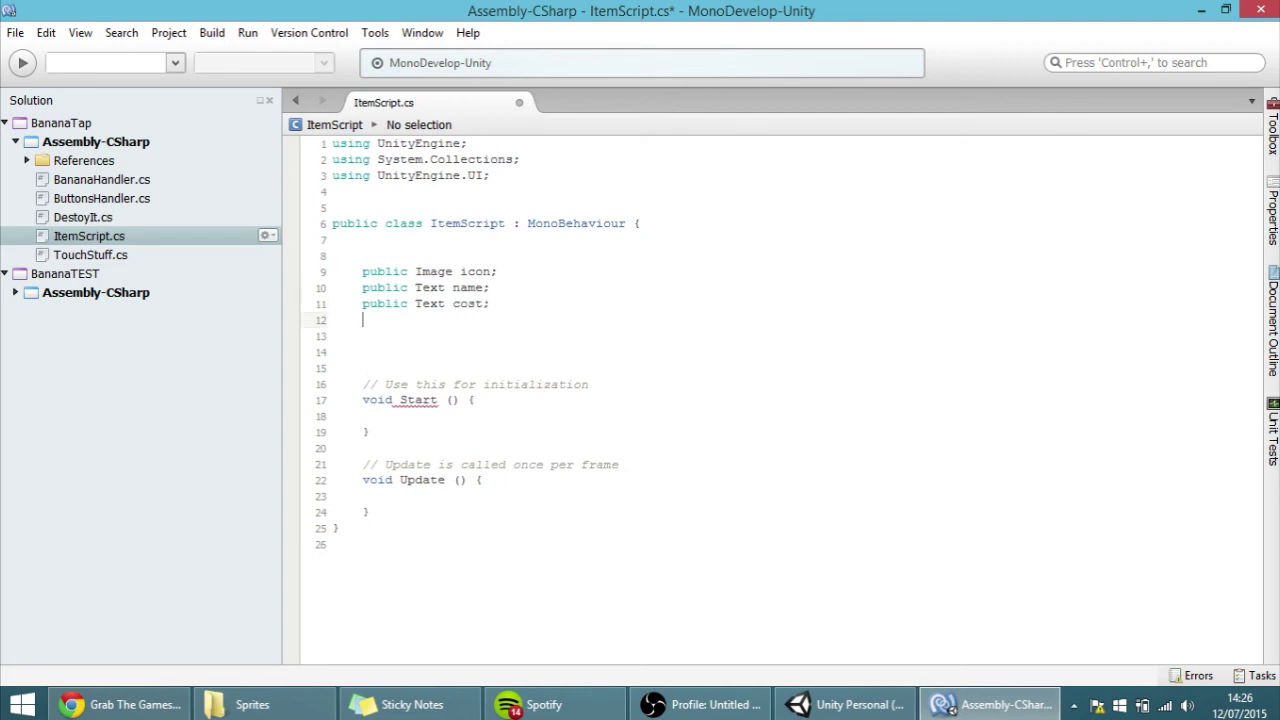
pyautogui.write('public t')
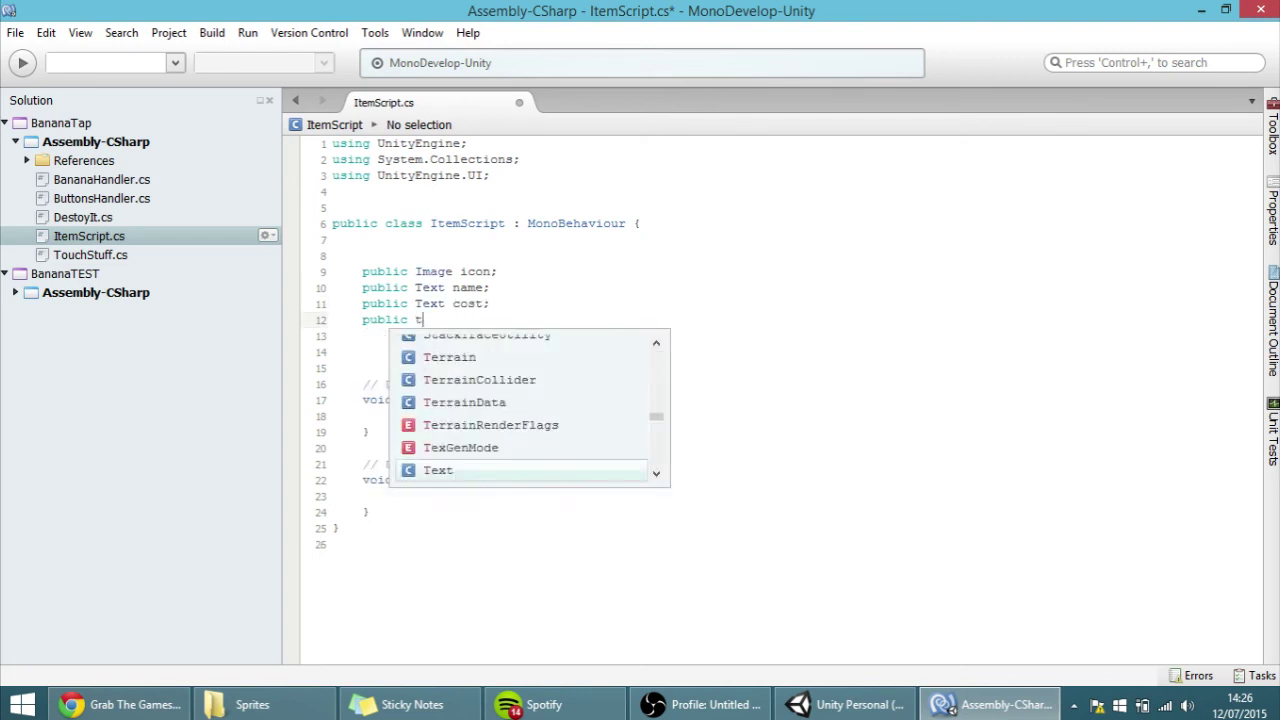
pyautogui.write('ex gain')
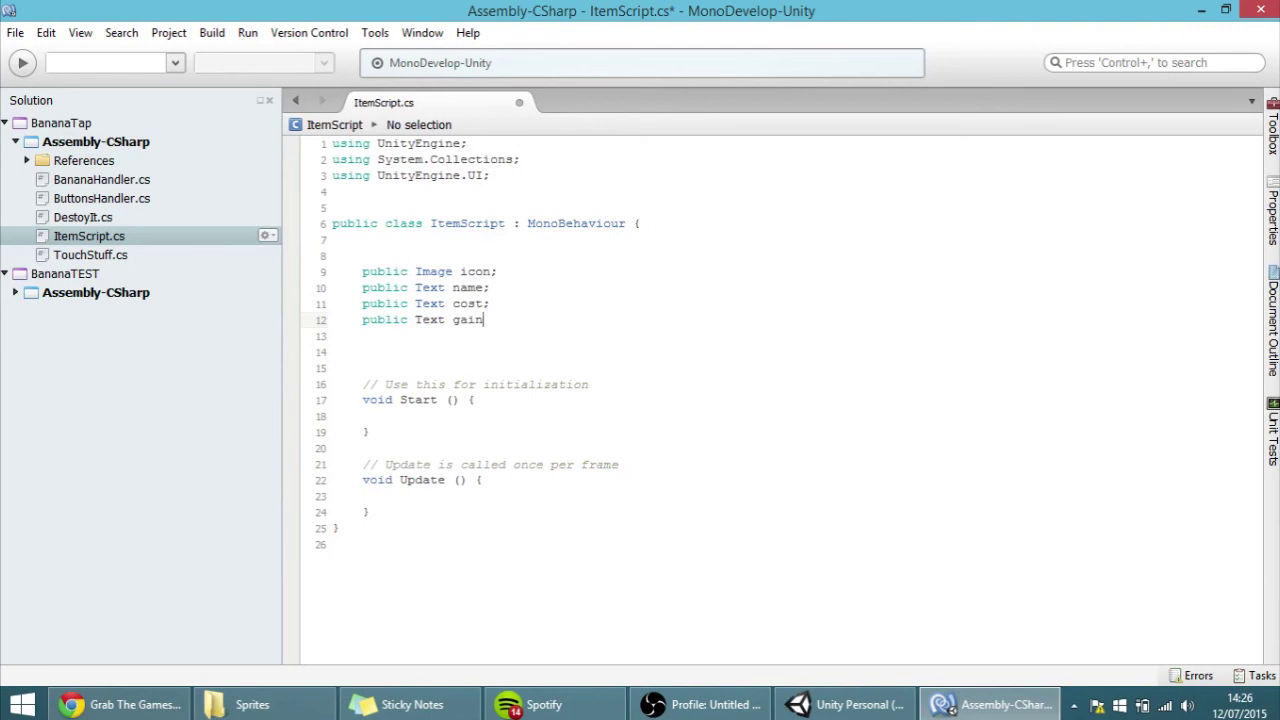
pyautogui.write(';')
pyautogui.press('Return')
pyautogui.write('public')
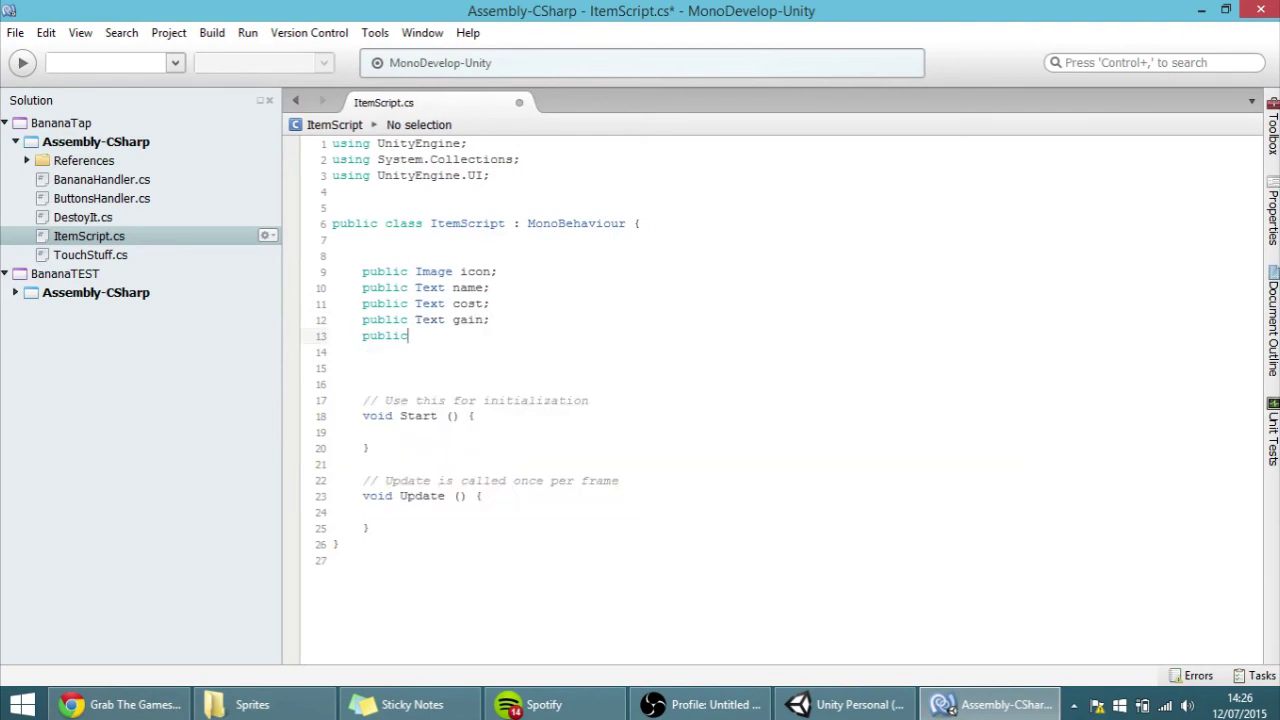
pyautogui.write(' Text count;')
# - Expand Item in the Hierarchy, then save ItemScript.cs in MonoDevelop so it compiles
pyautogui.click(830, 702)
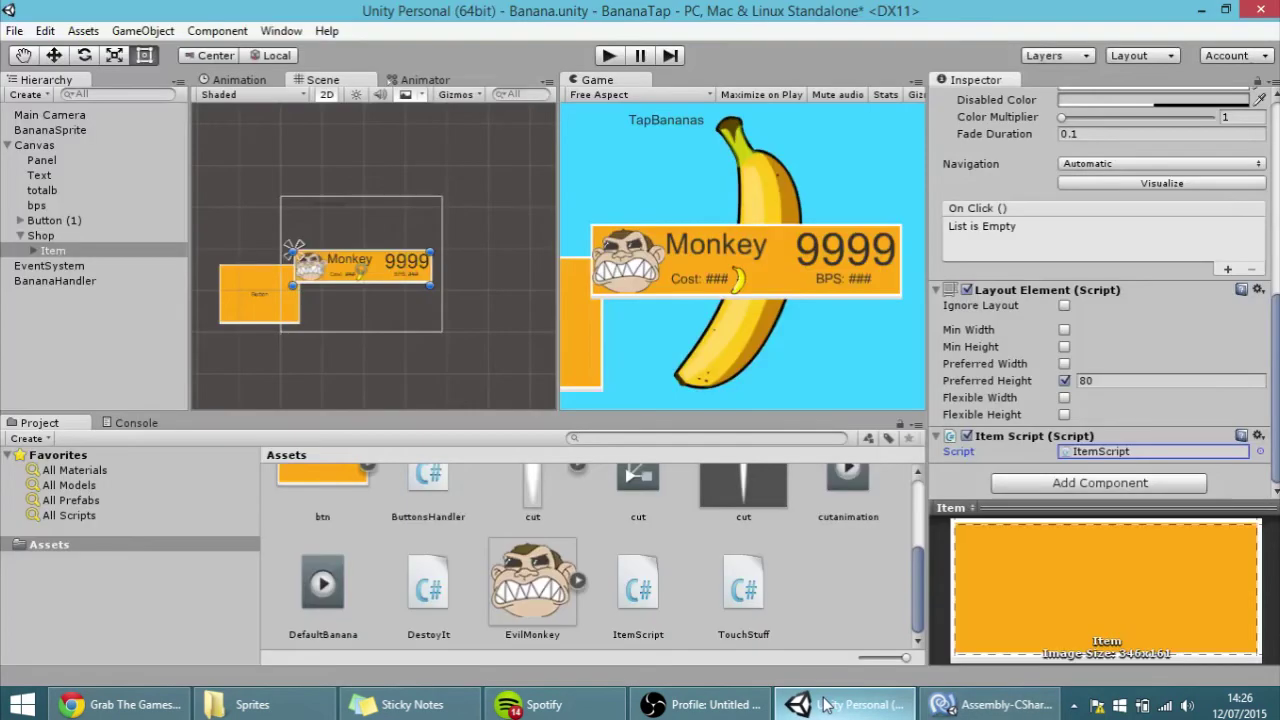
pyautogui.click(33, 250)
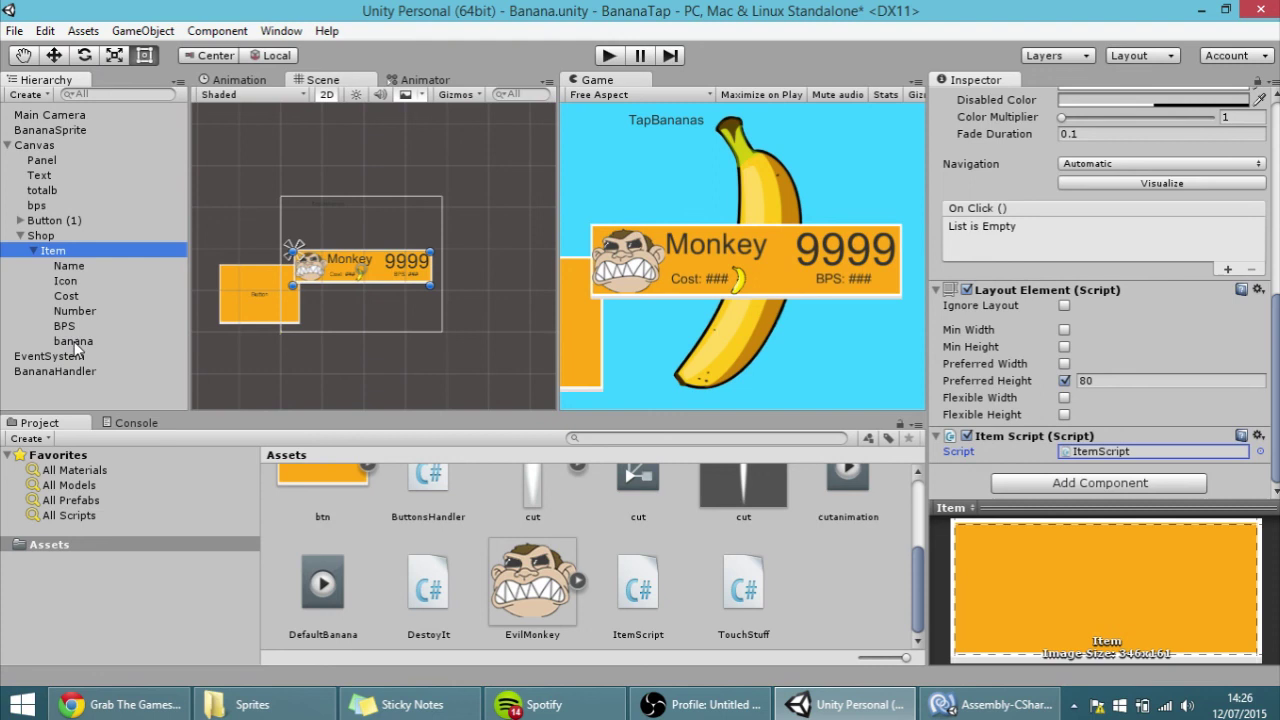
pyautogui.hotkey('alt', 'Tab')
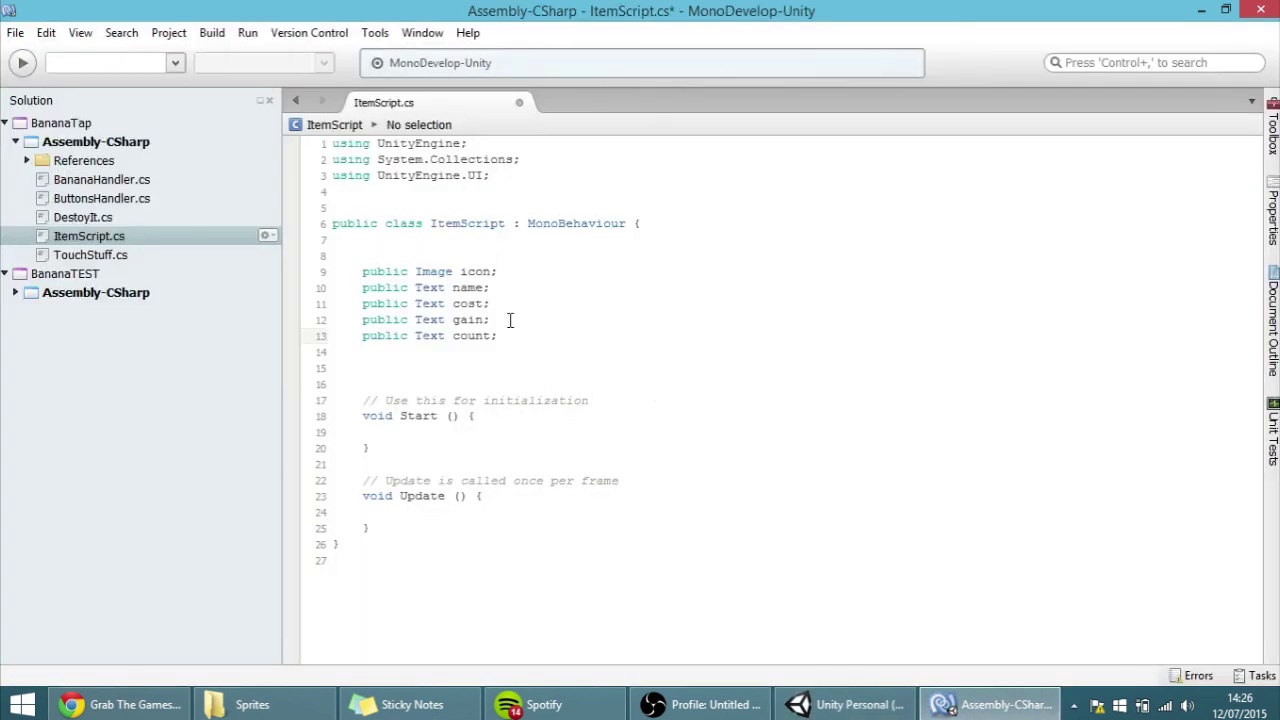
pyautogui.press('F8')
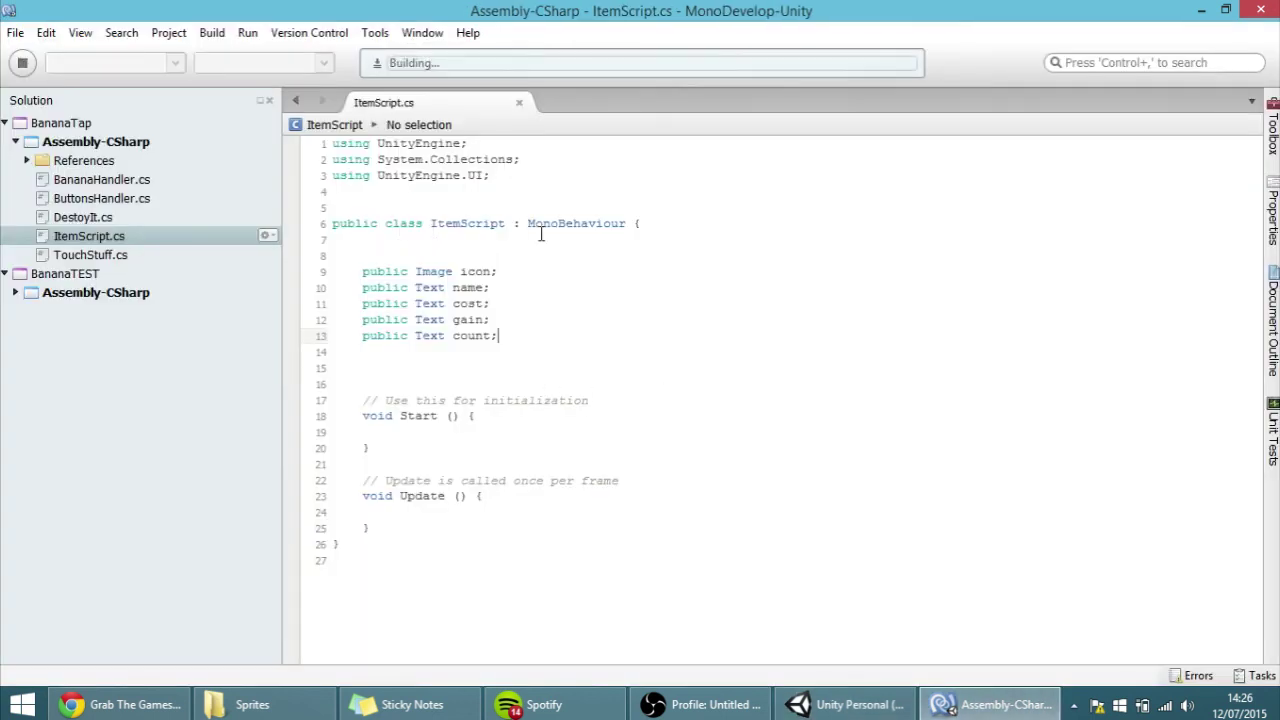
# - Drag Name, Icon, Cost, BPS and Number into the Item Script's Name, Icon, Cost, Gain and Count fields
pyautogui.click(990, 702)
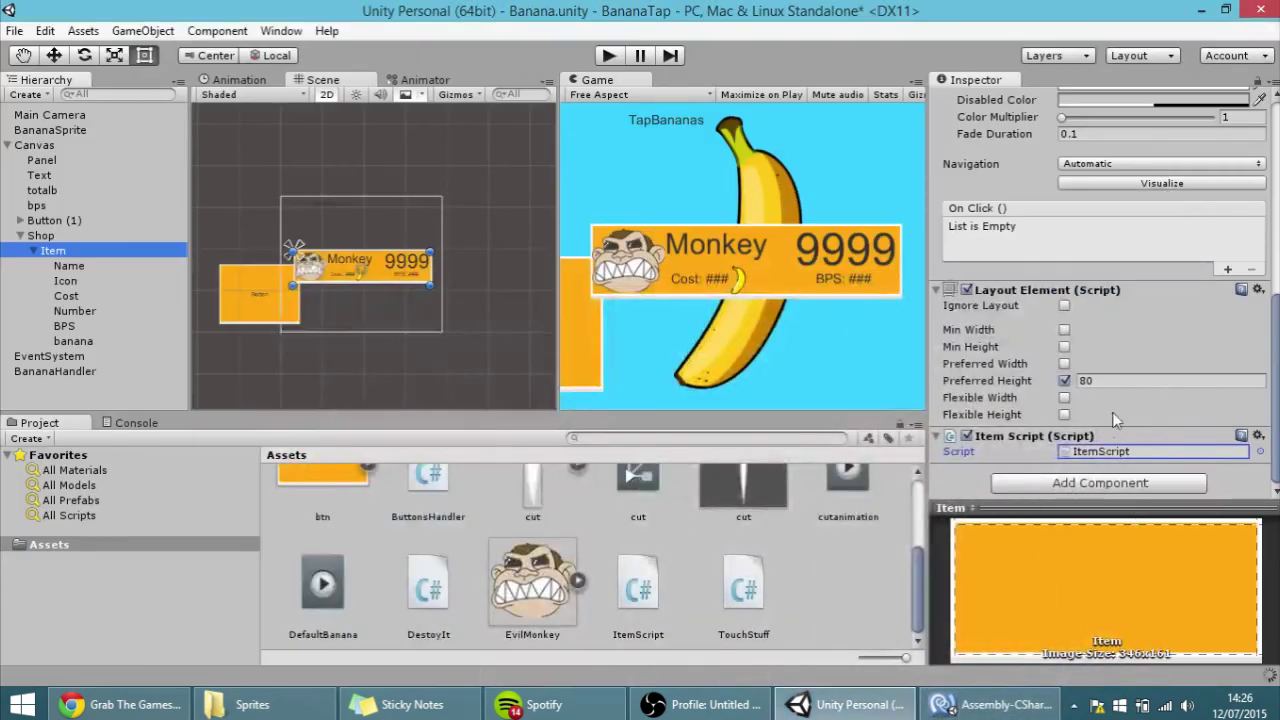
pyautogui.scroll(-3, 1116, 325)
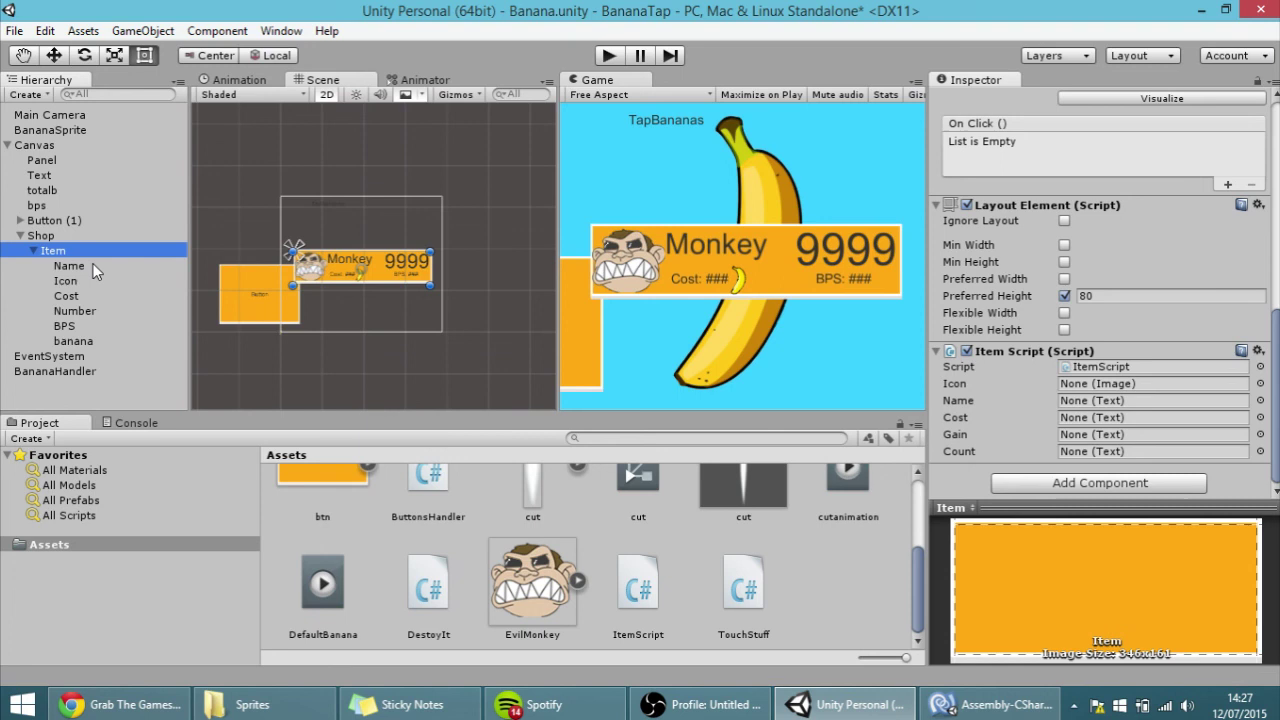
pyautogui.moveTo(101, 266); pyautogui.dragTo(1095, 400)
pyautogui.moveTo(79, 278); pyautogui.dragTo(1112, 386)
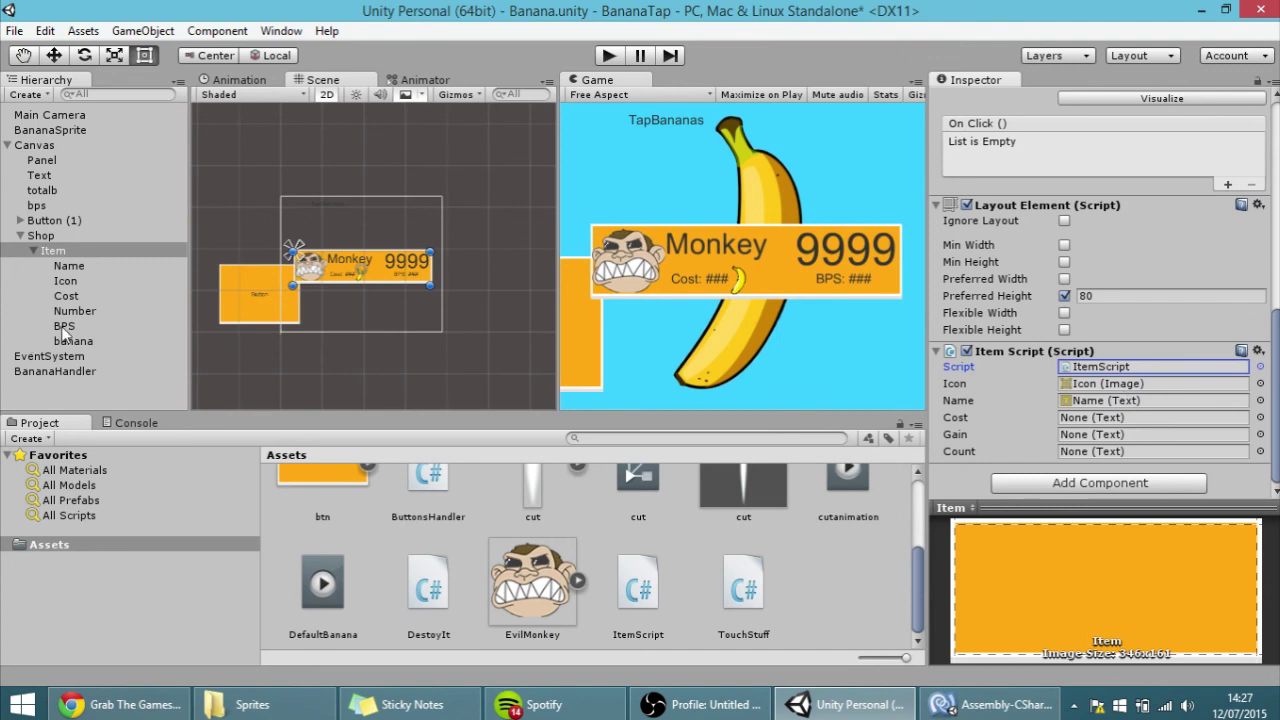
pyautogui.moveTo(66, 296); pyautogui.dragTo(1100, 417)
pyautogui.moveTo(76, 328); pyautogui.dragTo(1075, 436)
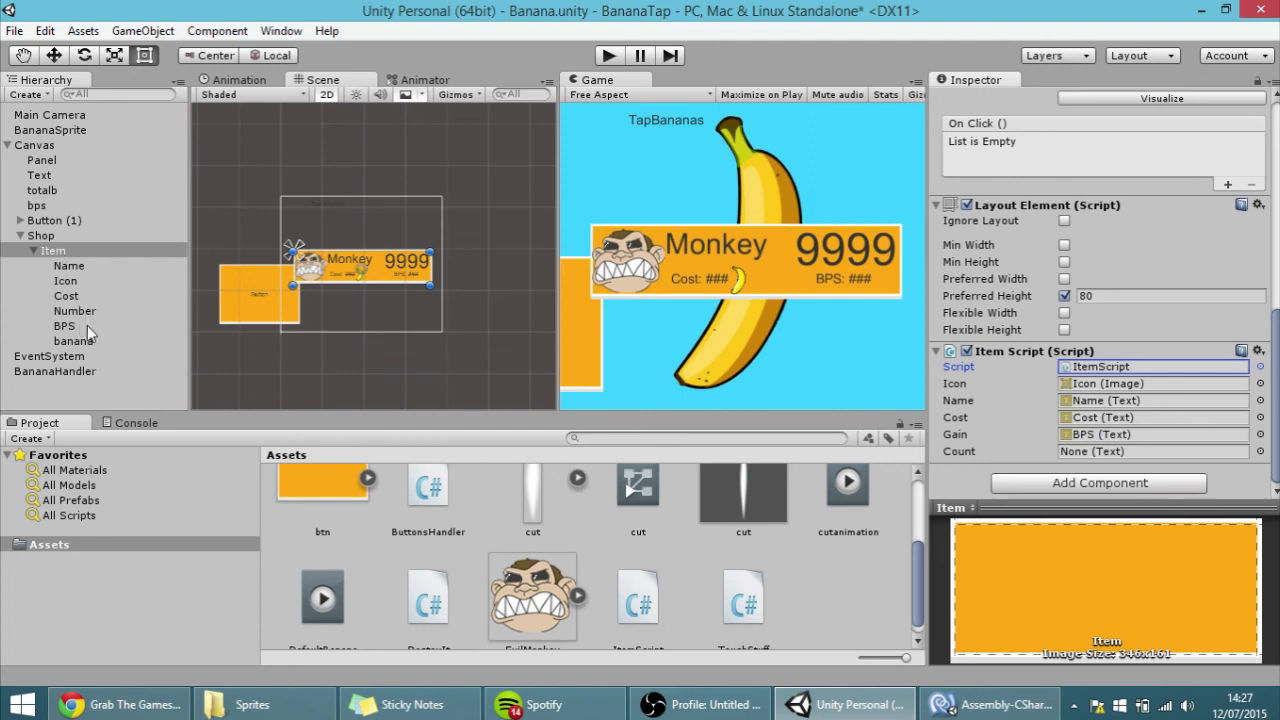
pyautogui.moveTo(76, 313); pyautogui.dragTo(1130, 456)
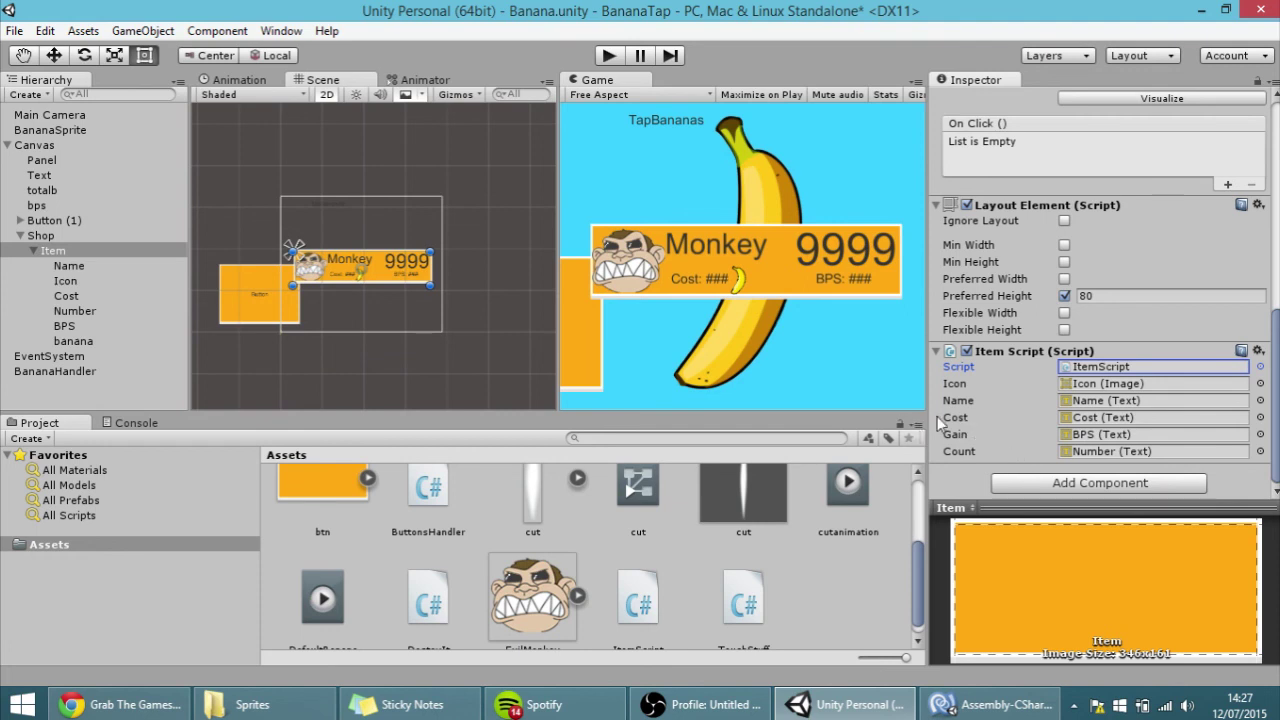
pyautogui.scroll(-1, 352, 278)
pyautogui.scroll(3, 352, 278)
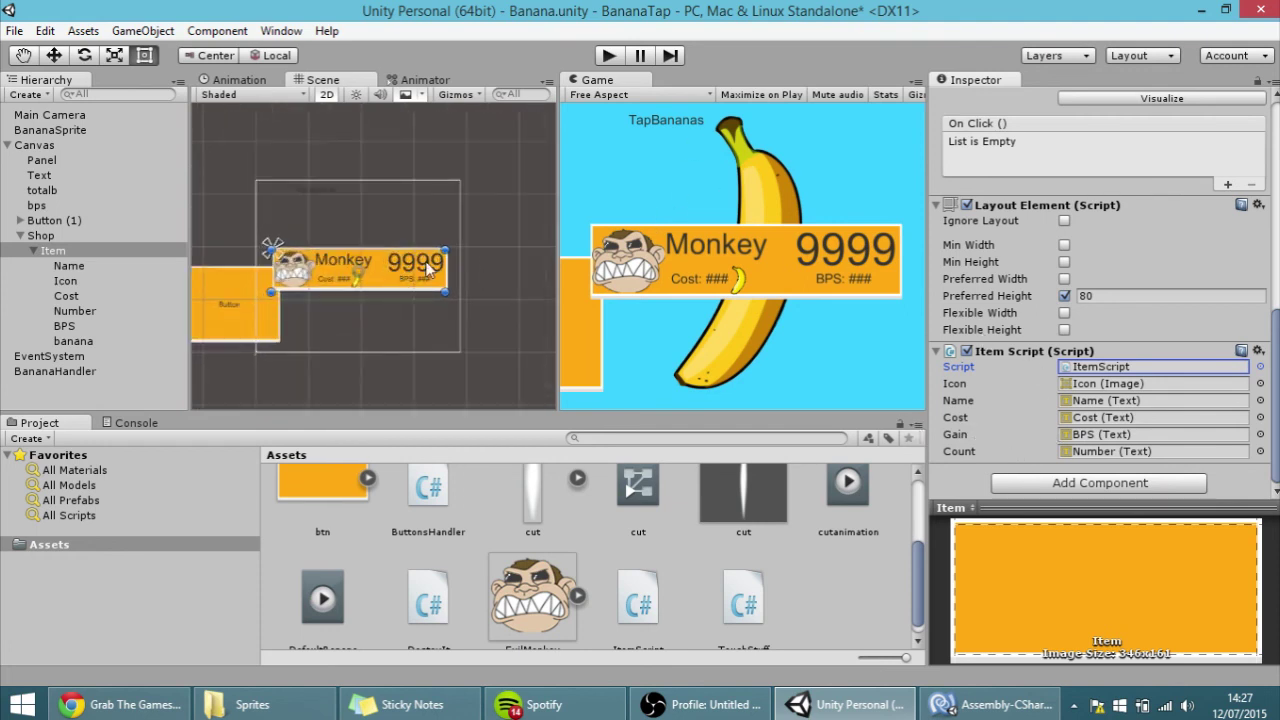